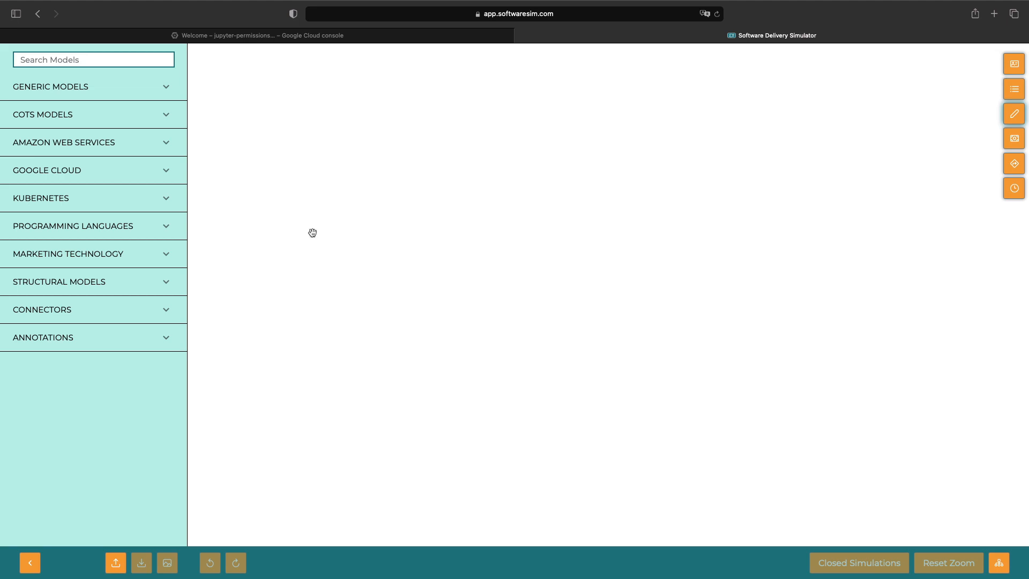
- Add a Jupyter model to the canvas with the description "Jupiter notebook running on Vertex AI Workbench (Google Cloud Platform)"
{"action": "left_click", "coordinate": [126, 57]}
{"action": "type", "text": "jupyter"}
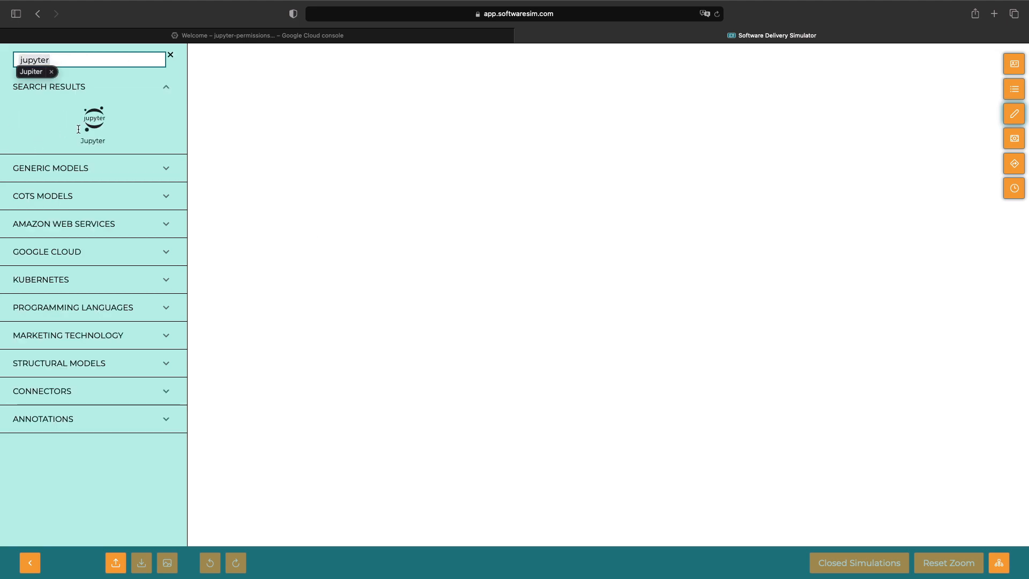
{"action": "left_click_drag", "start_coordinate": [94, 119], "coordinate": [518, 173]}
{"action": "left_click", "coordinate": [542, 195]}
{"action": "left_click", "coordinate": [496, 261]}
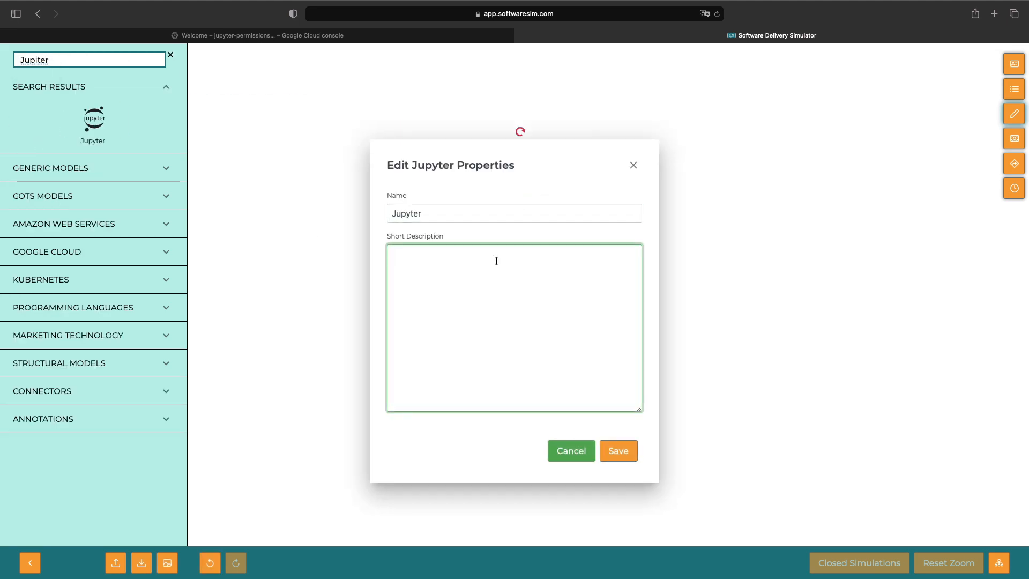
{"action": "type", "text": "Jupiter notebook running on Vert"}
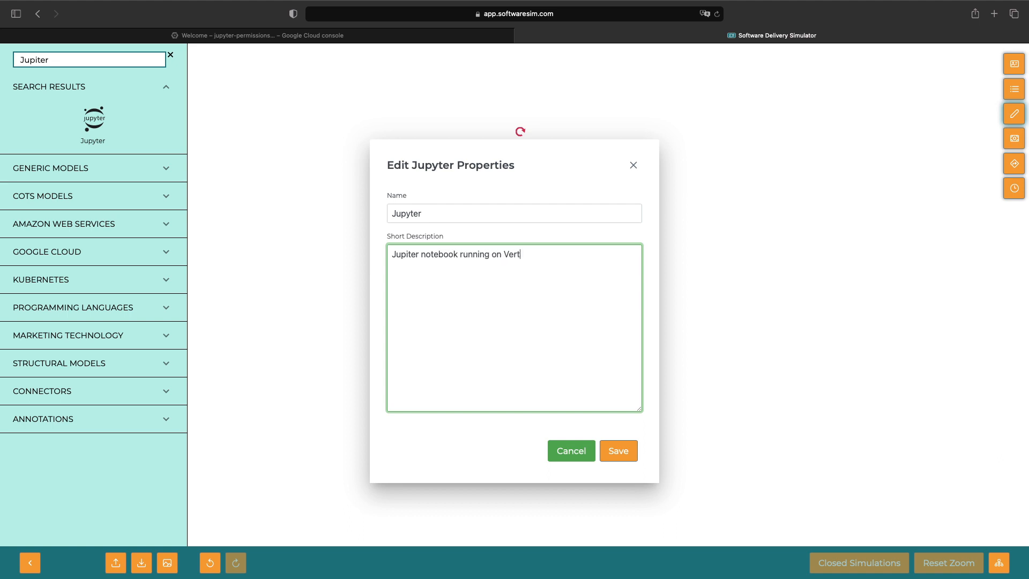
{"action": "type", "text": "ex AI Workbench (Google Cloud Platform"}
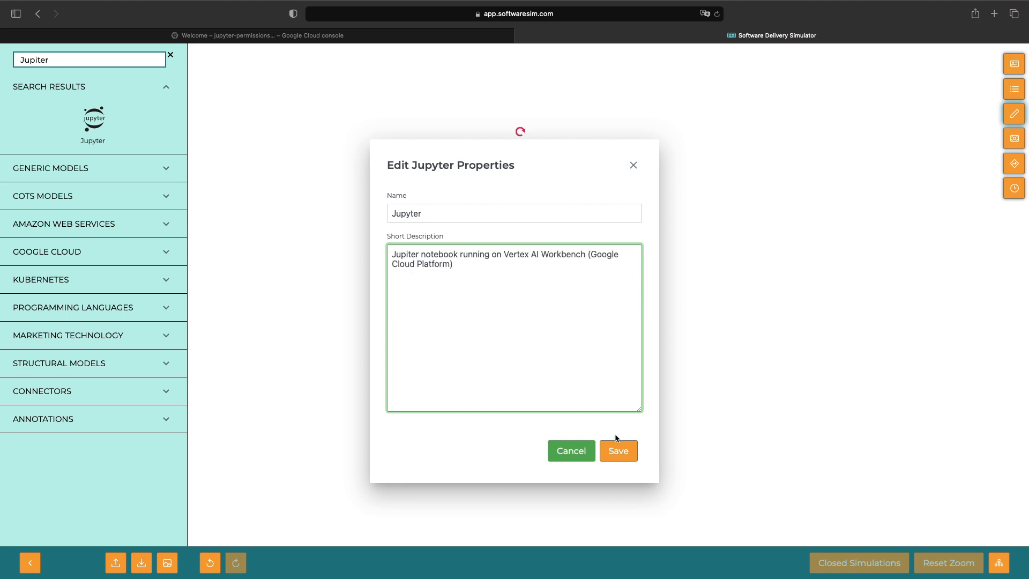
{"action": "left_click", "coordinate": [618, 450]}
- Add a Cloud Storage model beyond the Jupyter block and describe it as "Example bucket creation"
{"action": "double_click", "coordinate": [34, 60]}
{"action": "type", "text": "cloud storage"}
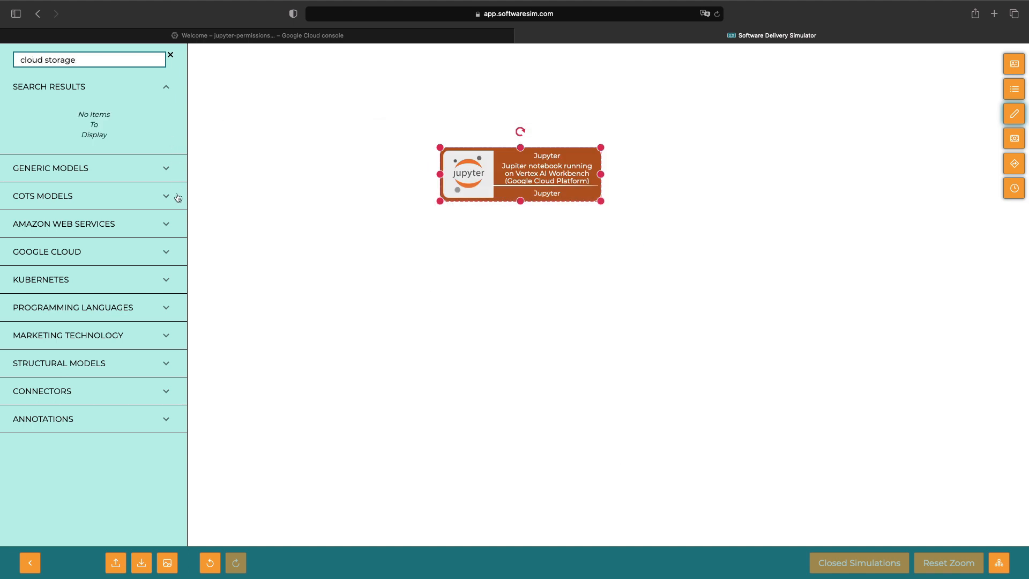
{"action": "left_click_drag", "start_coordinate": [93, 123], "coordinate": [736, 228]}
{"action": "right_click", "coordinate": [735, 228]}
{"action": "left_click", "coordinate": [753, 239]}
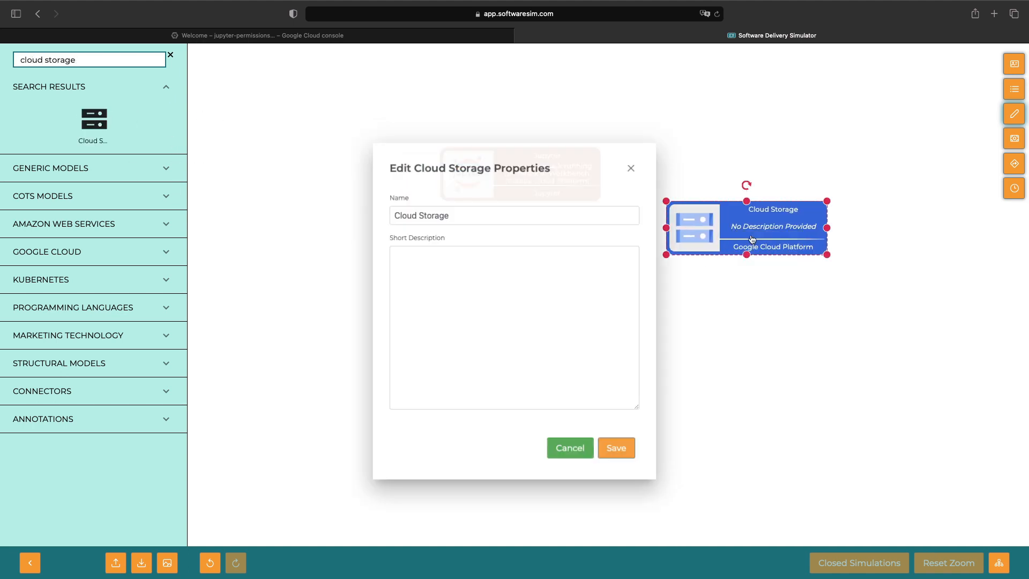
{"action": "left_click", "coordinate": [544, 298]}
{"action": "type", "text": "Example s"}
{"action": "key", "text": "BackSpace"}
{"action": "type", "text": "bucket creation"}
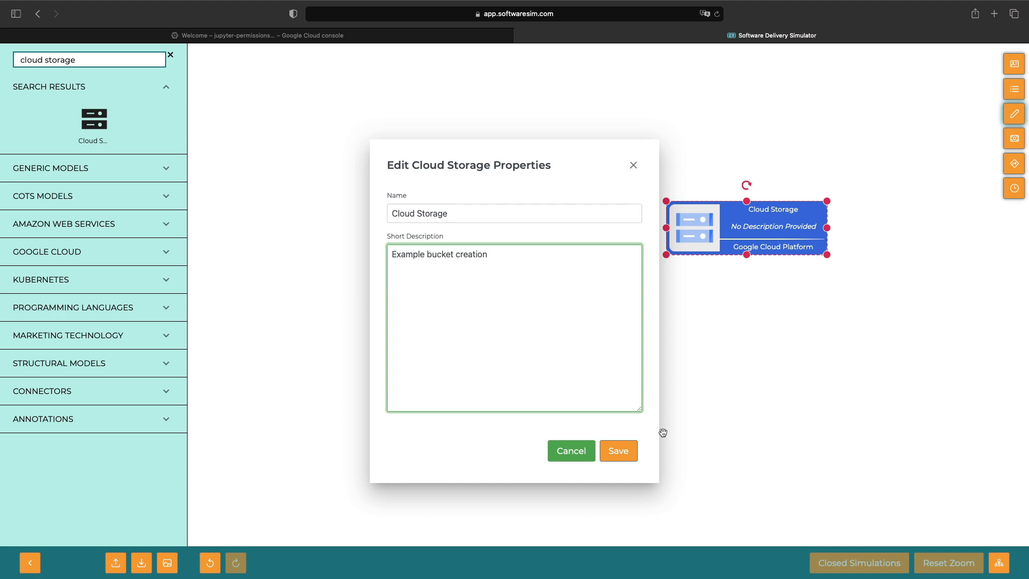
{"action": "left_click", "coordinate": [619, 451]}
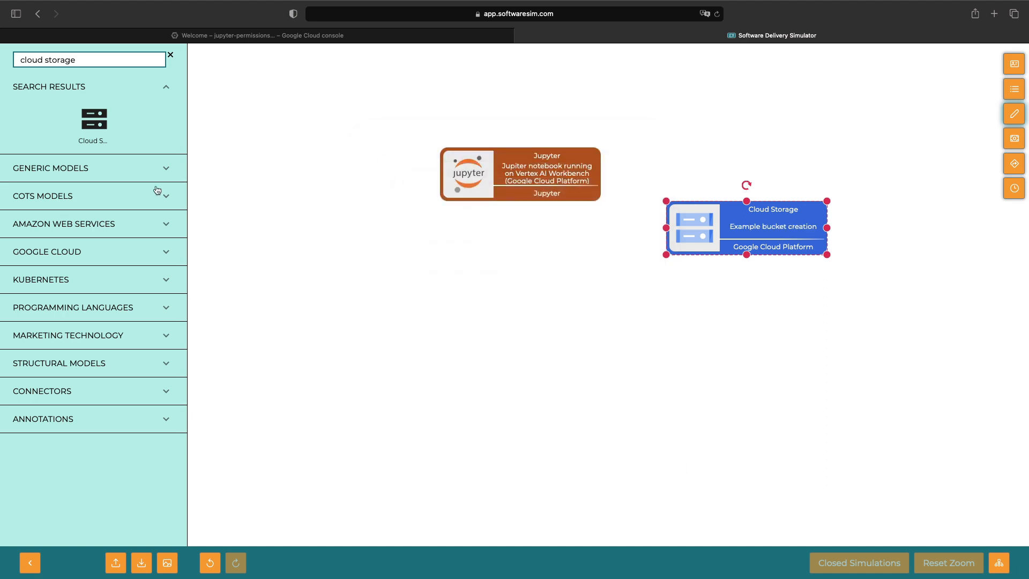
- Add a Vertex AI model above the Cloud Storage block with the description "Example experiment creation"
{"action": "triple_click", "coordinate": [71, 58]}
{"action": "type", "text": "vertex ai"}
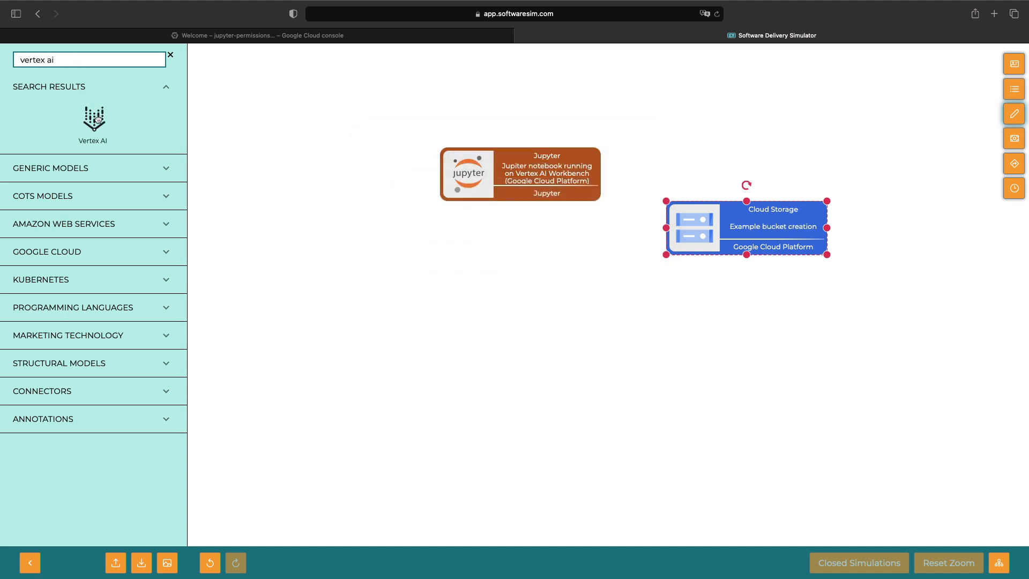
{"action": "left_click_drag", "start_coordinate": [94, 118], "coordinate": [746, 154]}
{"action": "left_click", "coordinate": [776, 163]}
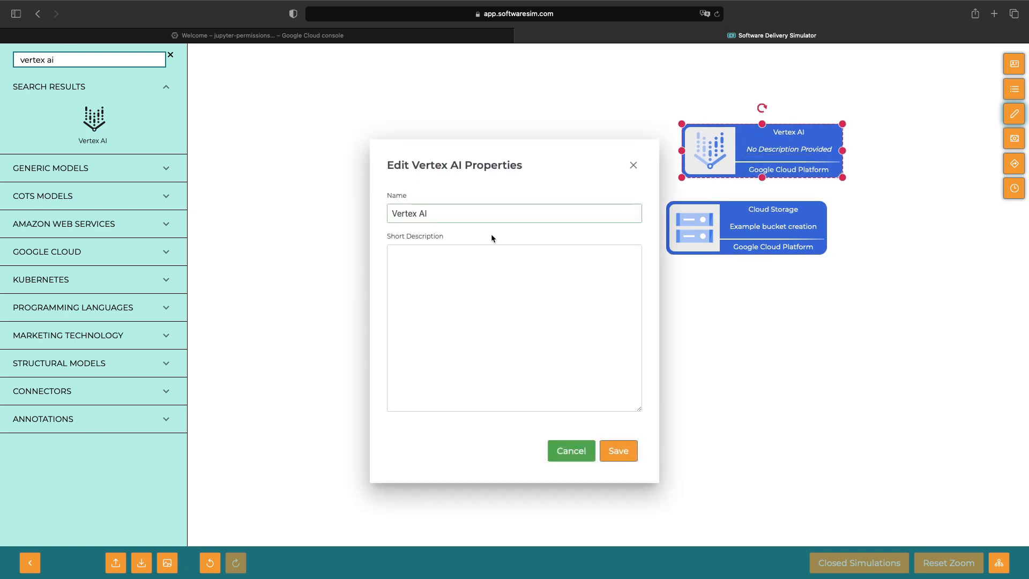
{"action": "left_click", "coordinate": [485, 289]}
{"action": "type", "text": "Example experiment "}
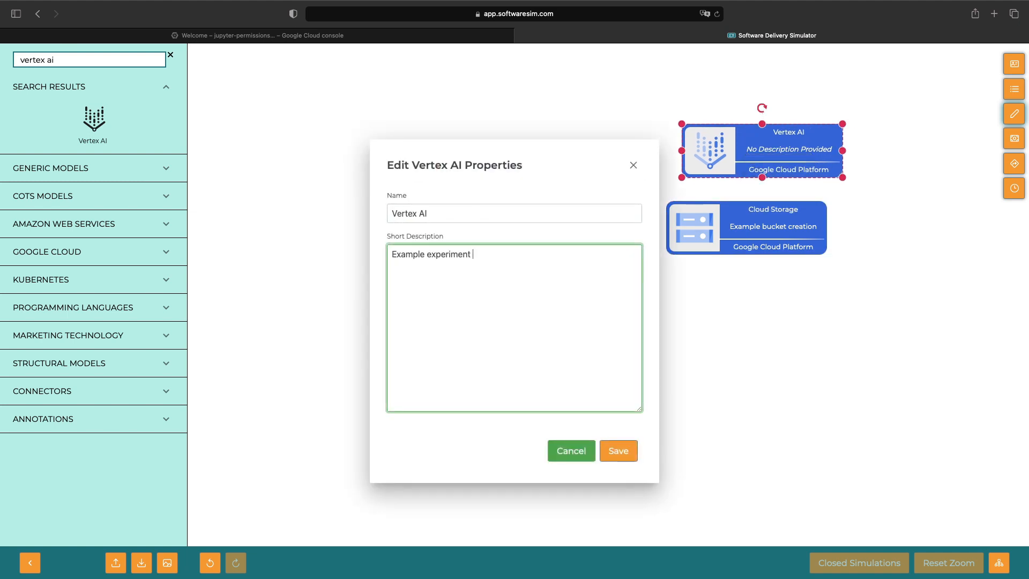
{"action": "type", "text": "creation"}
{"action": "left_click", "coordinate": [618, 451]}
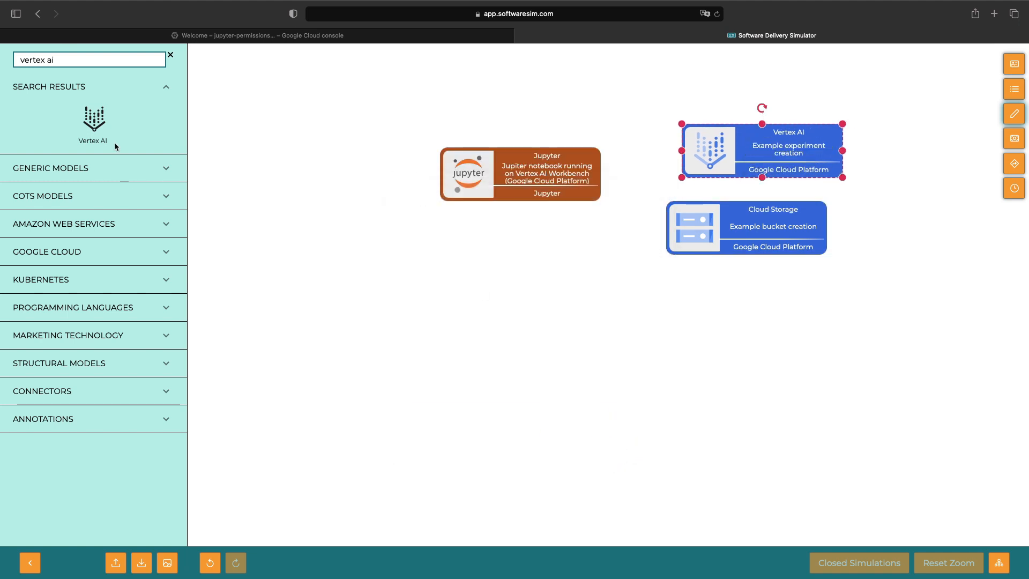
- Add a BigQuery model above the Vertex AI block with the description "Example dataset creation"
{"action": "triple_click", "coordinate": [82, 61]}
{"action": "type", "text": "bigquery"}
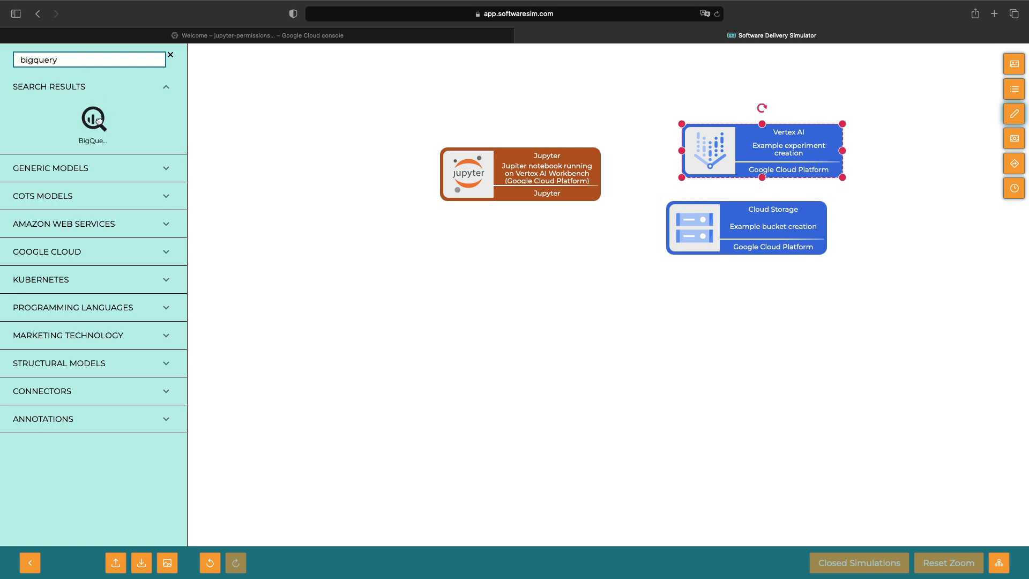
{"action": "left_click_drag", "start_coordinate": [98, 121], "coordinate": [661, 77]}
{"action": "left_click", "coordinate": [683, 91]}
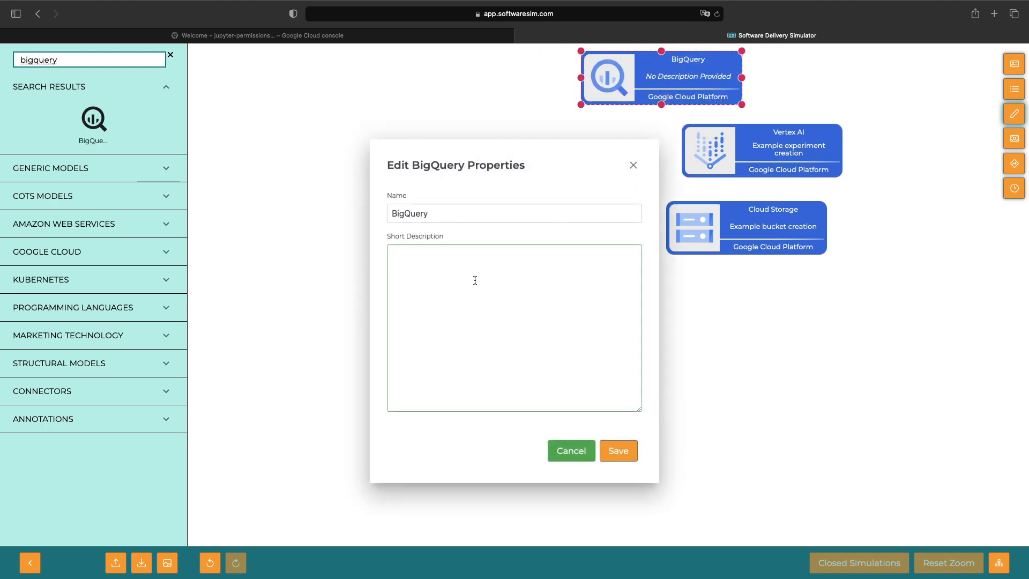
{"action": "left_click", "coordinate": [475, 280]}
{"action": "type", "text": "Example dataset creation"}
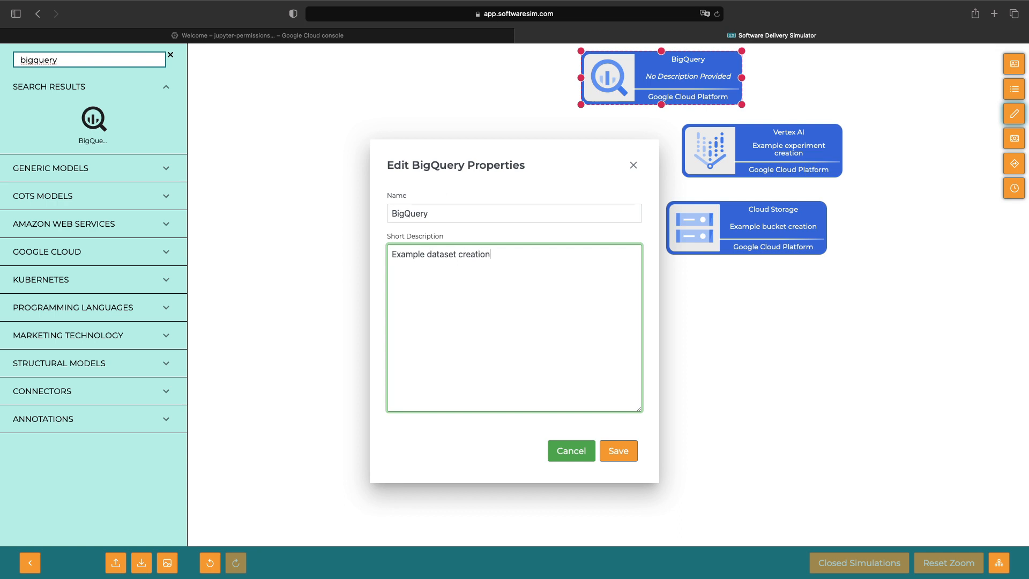
{"action": "right_click", "coordinate": [613, 455]}
{"action": "left_click", "coordinate": [614, 456]}
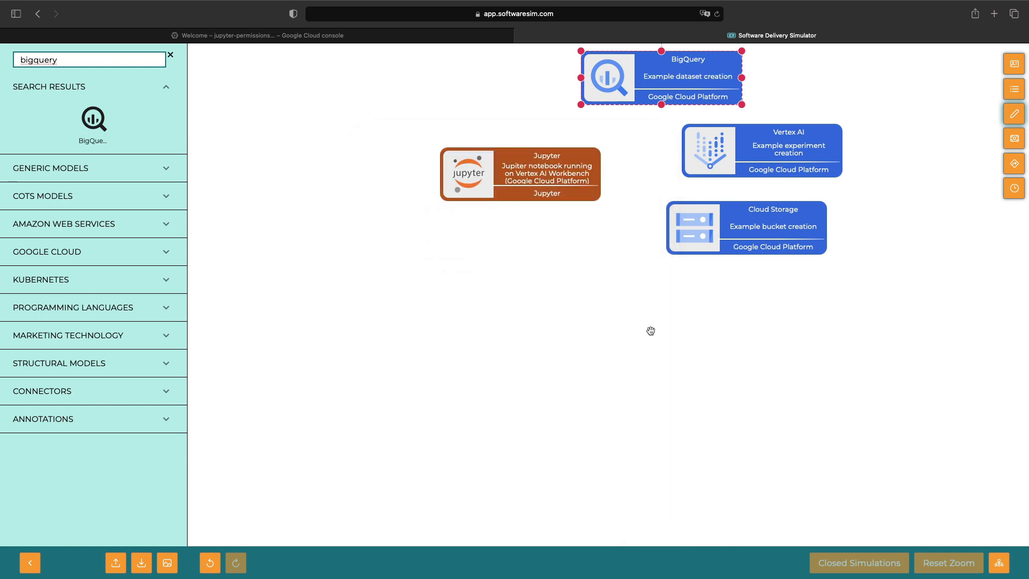
- Connect the Jupyter block to the BigQuery, Vertex AI and Cloud Storage blocks with straight dotted arrows
{"action": "left_click", "coordinate": [124, 397]}
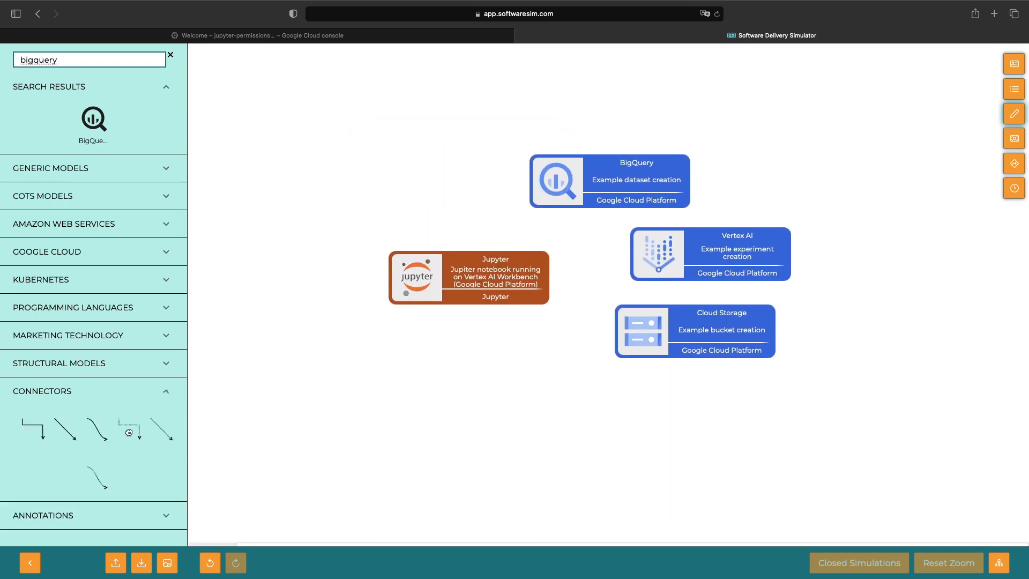
{"action": "left_click_drag", "start_coordinate": [161, 428], "coordinate": [462, 304]}
{"action": "left_click_drag", "start_coordinate": [436, 397], "coordinate": [571, 208]}
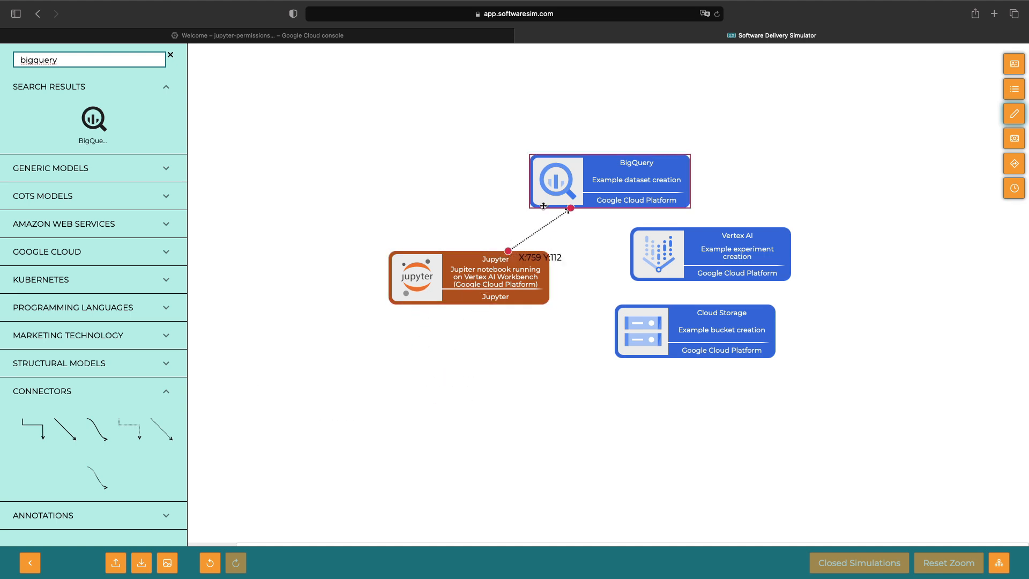
{"action": "left_click_drag", "start_coordinate": [161, 429], "coordinate": [463, 305]}
{"action": "left_click_drag", "start_coordinate": [438, 423], "coordinate": [631, 262]}
{"action": "left_click_drag", "start_coordinate": [161, 440], "coordinate": [472, 304]}
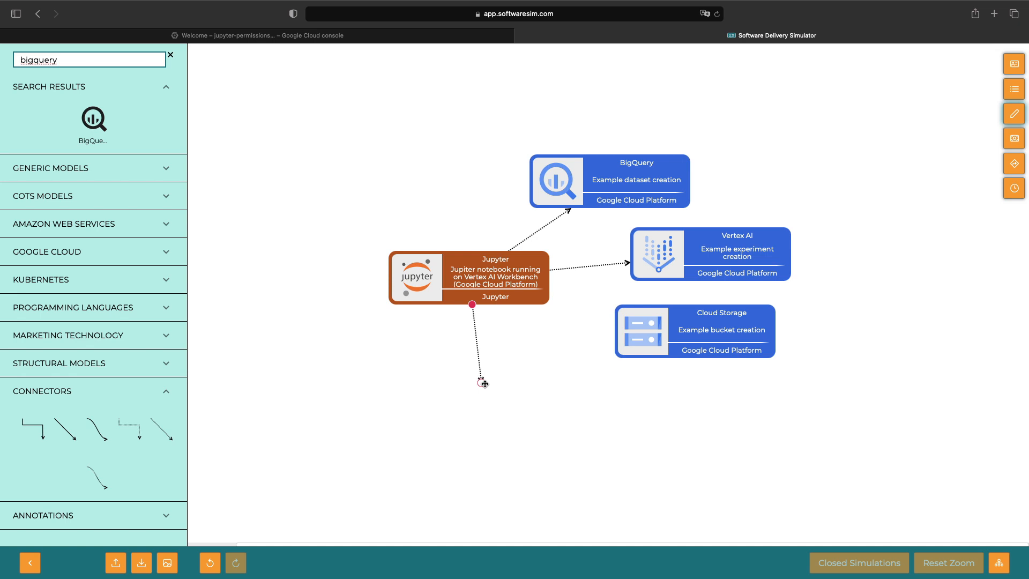
{"action": "left_click_drag", "start_coordinate": [481, 371], "coordinate": [611, 321]}
- Add a dashed annotation box and resize it to enclose all four blocks and their connectors
{"action": "left_click", "coordinate": [158, 510]}
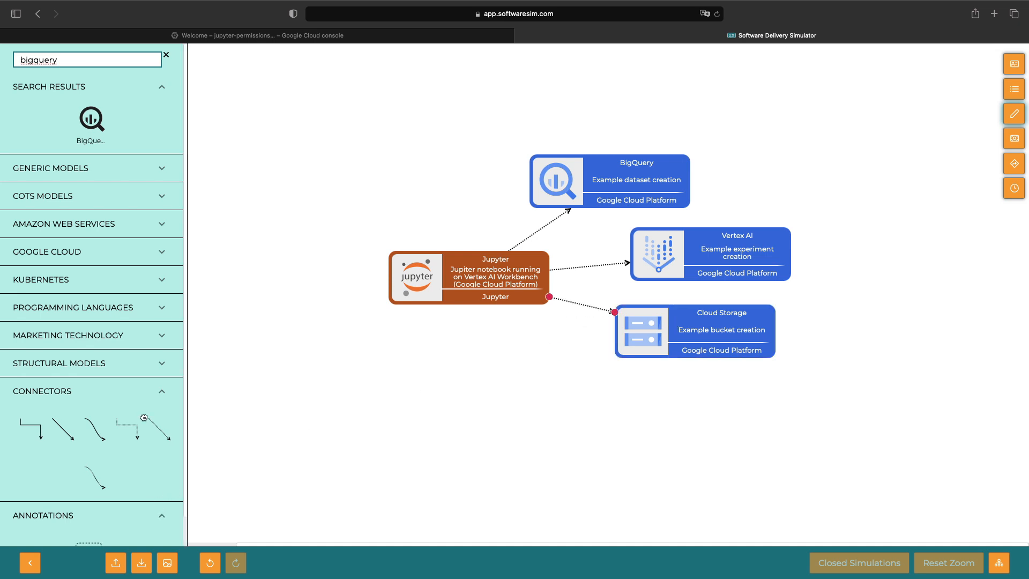
{"action": "left_click", "coordinate": [159, 401]}
{"action": "left_click_drag", "start_coordinate": [292, 414], "coordinate": [293, 399]}
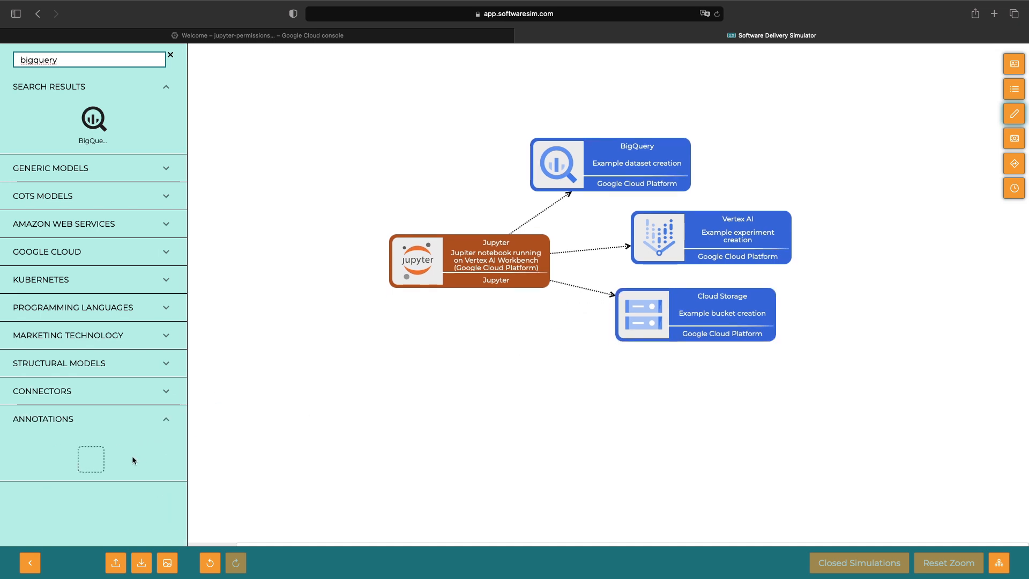
{"action": "mouse_move", "coordinate": [91, 459]}
{"action": "left_mouse_down"}
{"action": "mouse_move", "coordinate": [386, 202]}
{"action": "mouse_move", "coordinate": [374, 133]}
{"action": "left_mouse_up"}
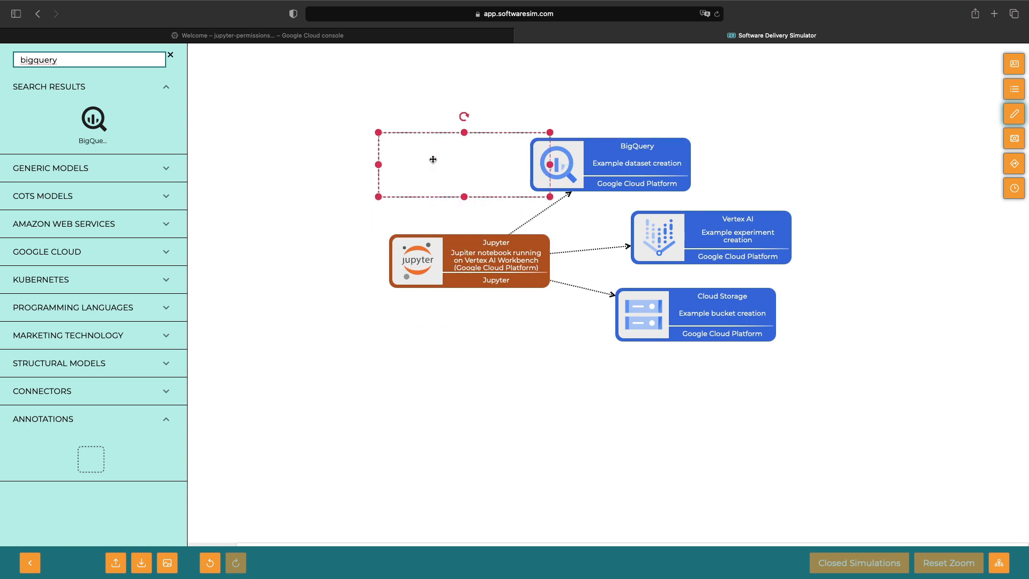
{"action": "mouse_move", "coordinate": [551, 197]}
{"action": "left_mouse_down"}
{"action": "mouse_move", "coordinate": [793, 326]}
{"action": "mouse_move", "coordinate": [801, 351]}
{"action": "left_mouse_up"}
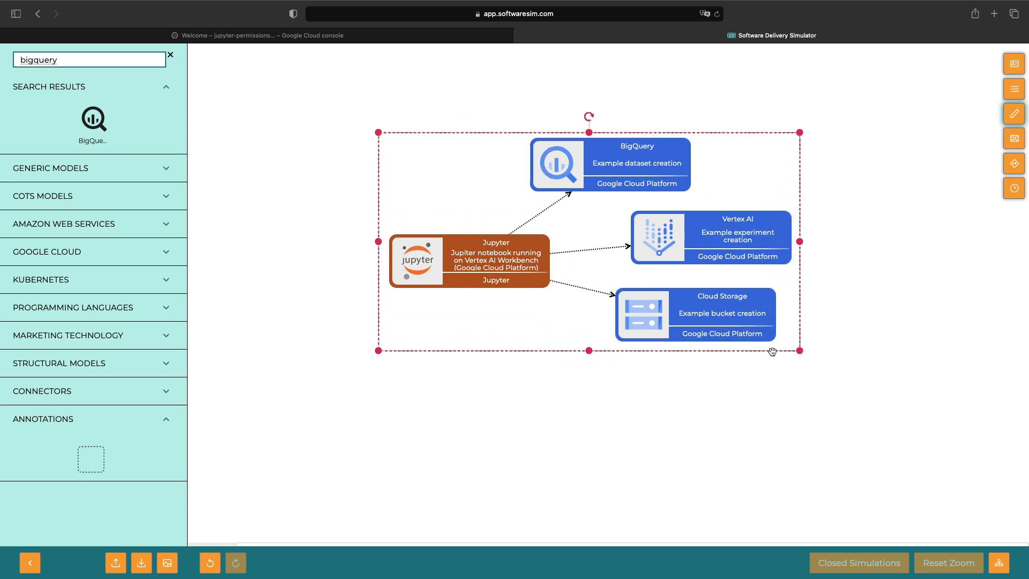
{"action": "left_click", "coordinate": [770, 352]}
- Label the annotation box "No-Code Authentication and Authorization"
{"action": "double_click", "coordinate": [479, 197]}
{"action": "type", "text": "No-Code Authentication and Authorization"}
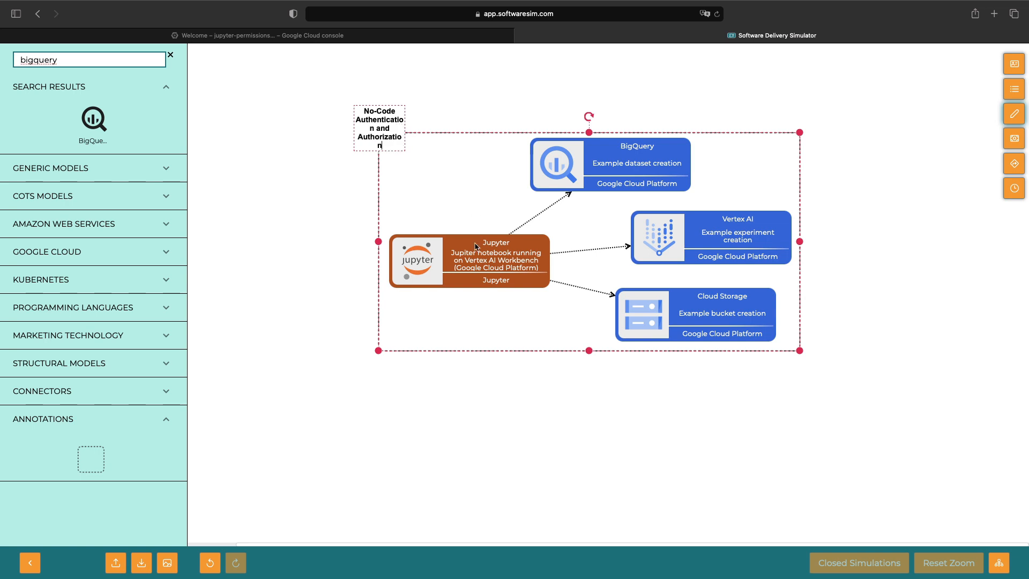
{"action": "left_click", "coordinate": [489, 382]}
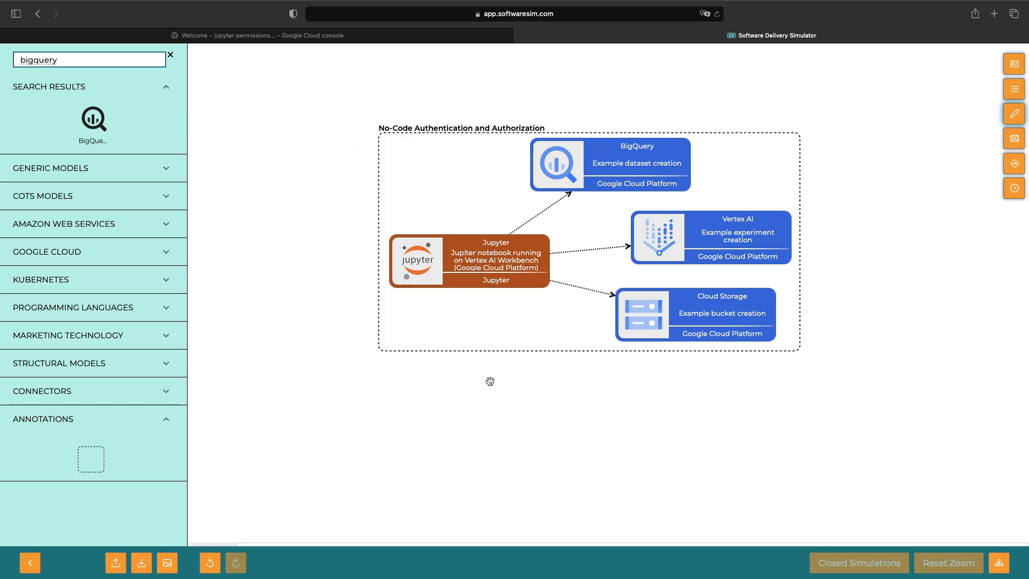
- Switch to the Google Cloud console and open the IAM permissions page of the jupyter-permissions-demo project
{"action": "left_click", "coordinate": [270, 50]}
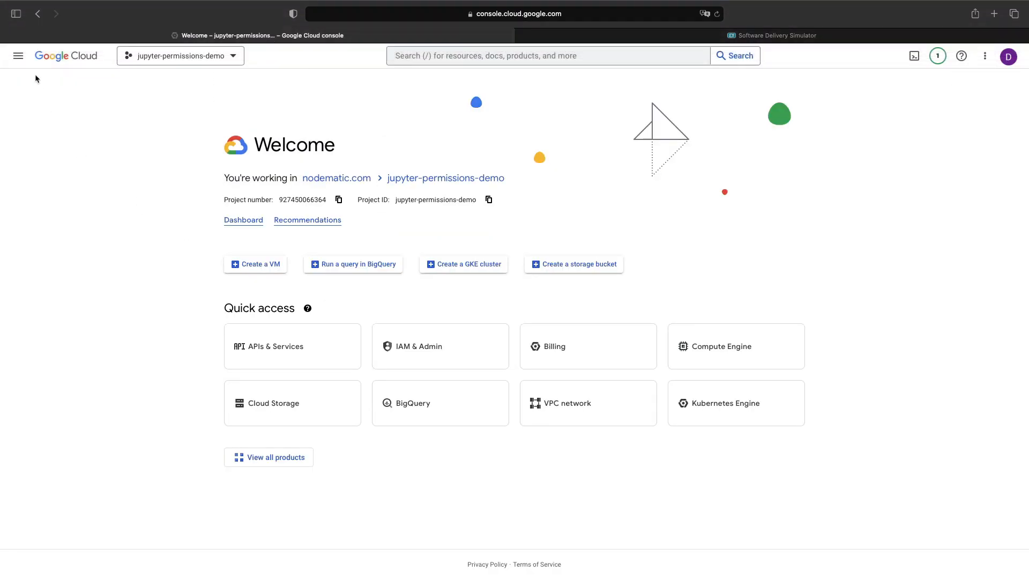
{"action": "right_click", "coordinate": [19, 61]}
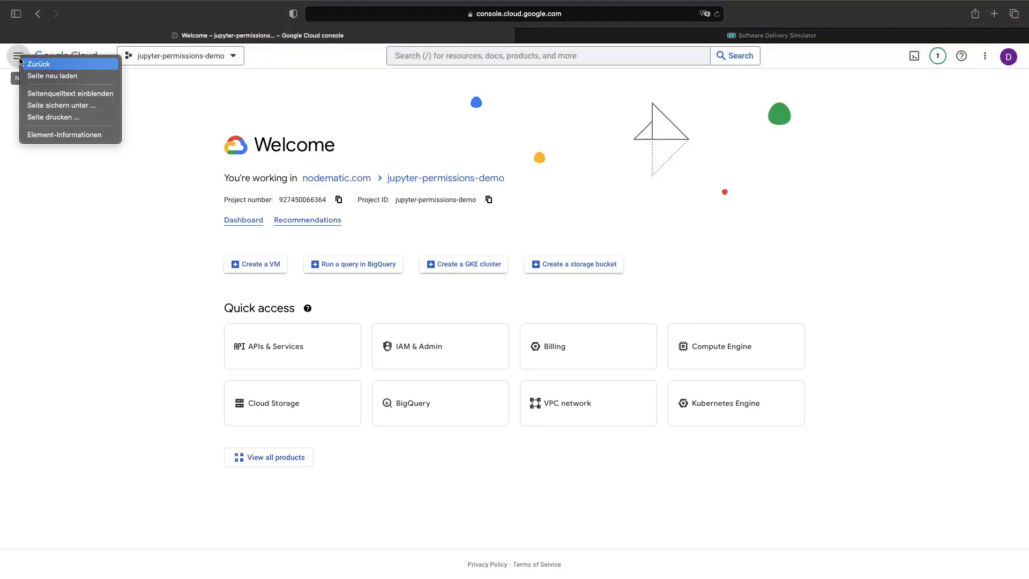
{"action": "left_click", "coordinate": [15, 62]}
{"action": "left_click", "coordinate": [18, 59]}
{"action": "scroll", "coordinate": [48, 150], "scroll_direction": "down", "scroll_amount": 2}
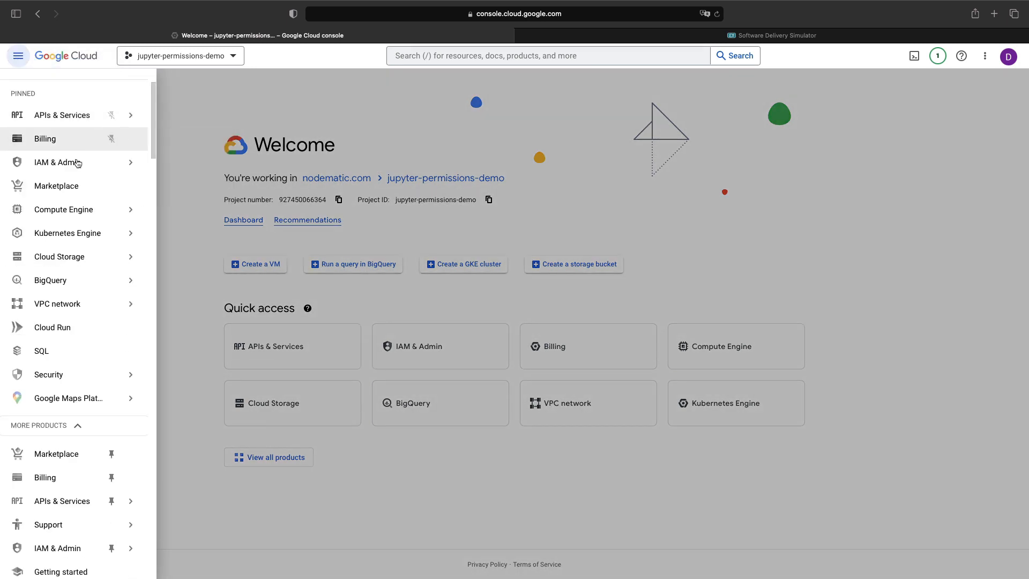
{"action": "mouse_move", "coordinate": [77, 168]}
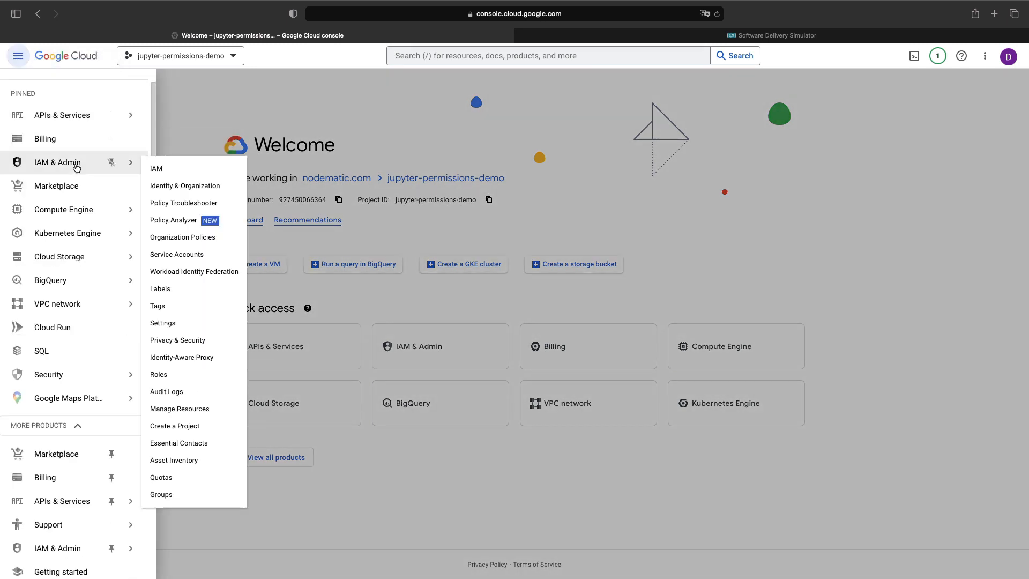
{"action": "left_click", "coordinate": [169, 174]}
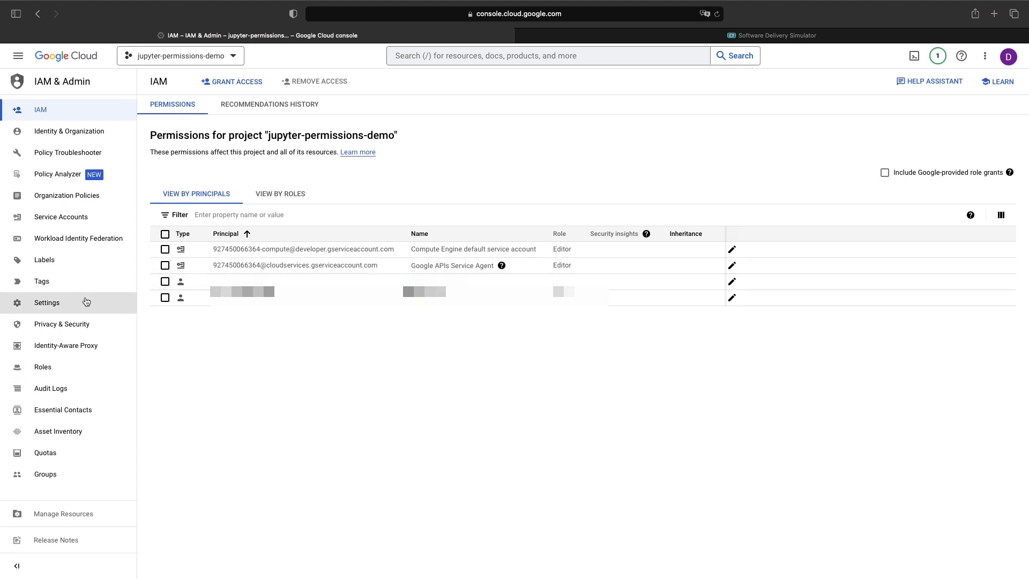
- Start creating a service account in the jupyter-permissions-demo project, named "Jupyter Notebook Data Analytics Experimentation"
{"action": "left_click", "coordinate": [78, 217]}
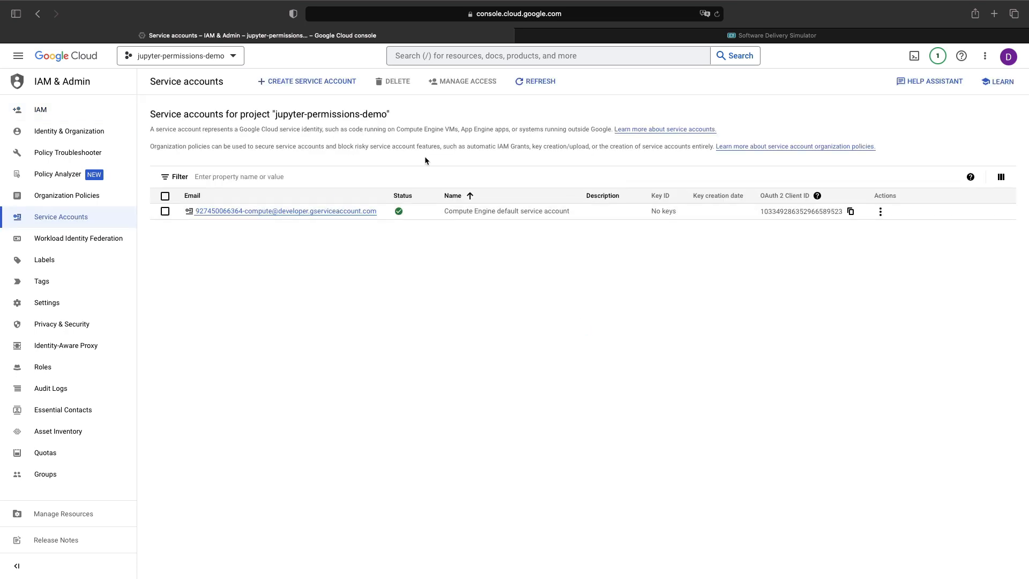
{"action": "left_click", "coordinate": [335, 81]}
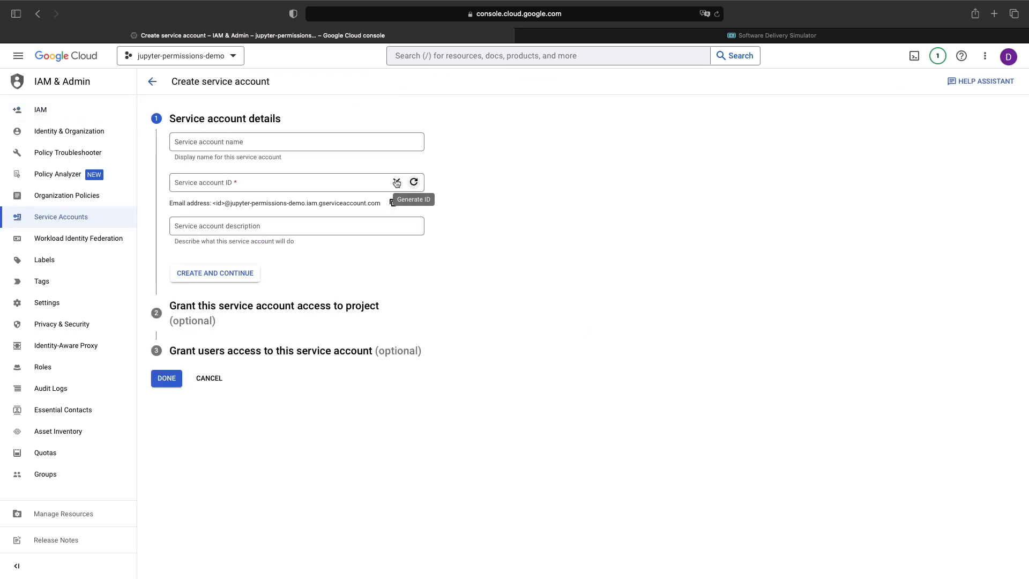
{"action": "left_click", "coordinate": [324, 137]}
{"action": "type", "text": "Jupyte"}
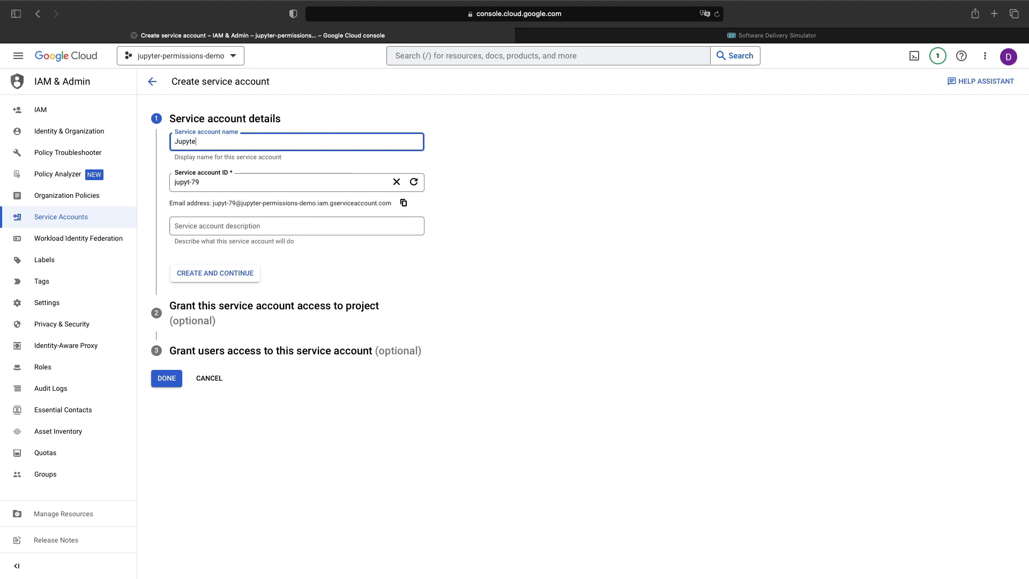
{"action": "type", "text": "r Notebook Da"}
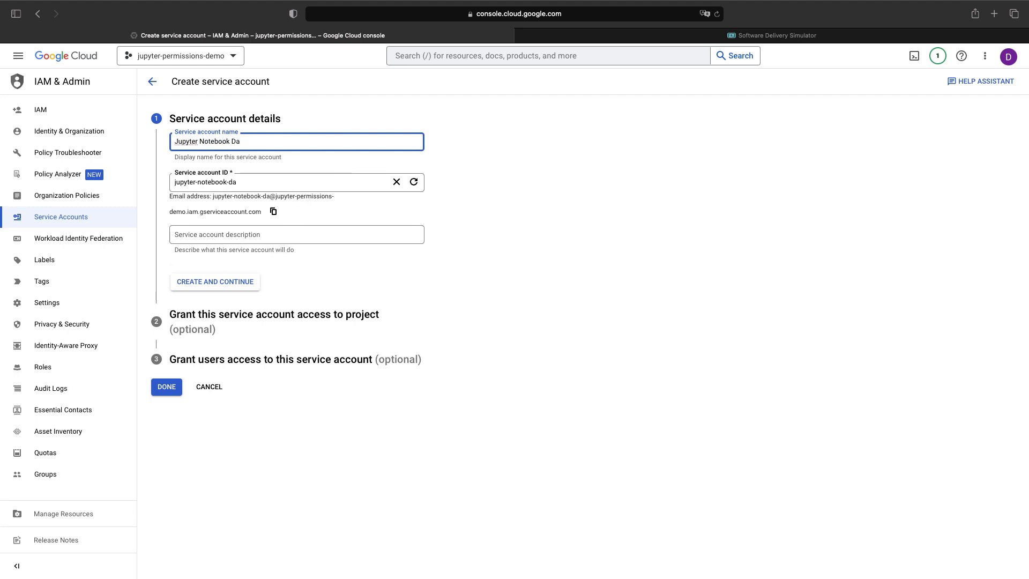
{"action": "type", "text": "ta Analytics Experimentation"}
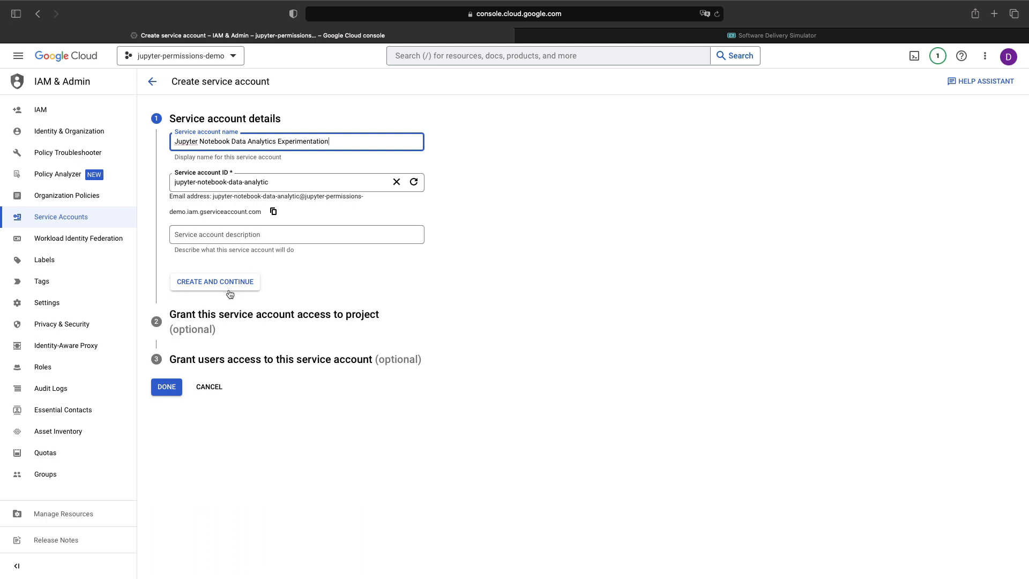
- Shorten the service account name to "Jupyter Data Analytics Experimentation" by removing the word "Notebook"
{"action": "double_click", "coordinate": [238, 142]}
{"action": "double_click", "coordinate": [214, 142]}
{"action": "key", "text": "BackSpace"}
{"action": "double_click", "coordinate": [265, 141]}
{"action": "type", "text": "Experimentation"}
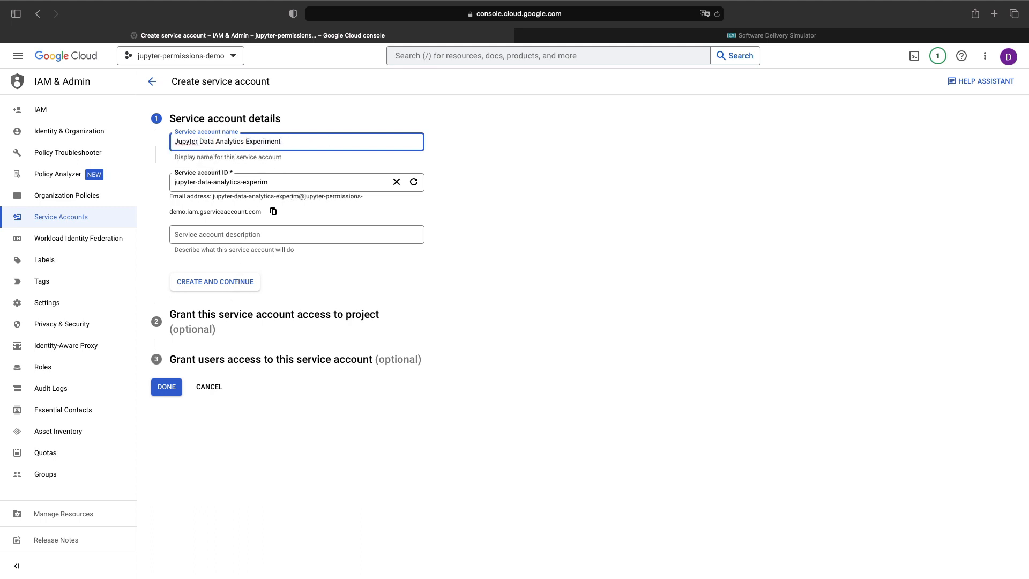
- Shorten the service account ID to "jupyter-data-analytics"
{"action": "left_click", "coordinate": [250, 186]}
{"action": "key", "text": "BackSpace"}
{"action": "key", "text": "BackSpace"}
{"action": "key", "text": "BackSpace"}
{"action": "key", "text": "BackSpace"}
{"action": "key", "text": "BackSpace"}
{"action": "key", "text": "BackSpace"}
{"action": "key", "text": "BackSpace"}
{"action": "key", "text": "BackSpace"}
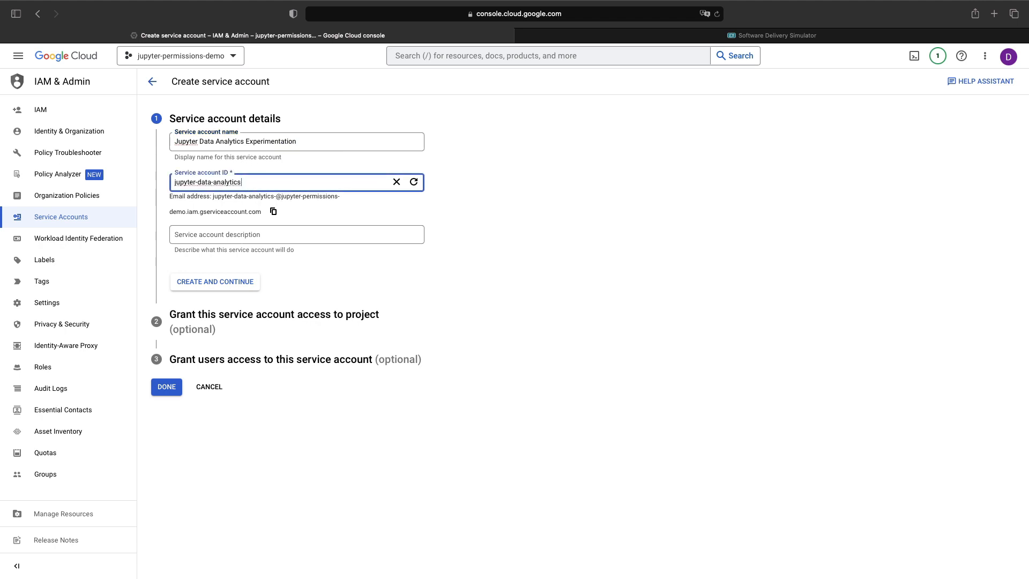
- Create the service account and finish without assigning the optional project role or user access
{"action": "left_click", "coordinate": [219, 281]}
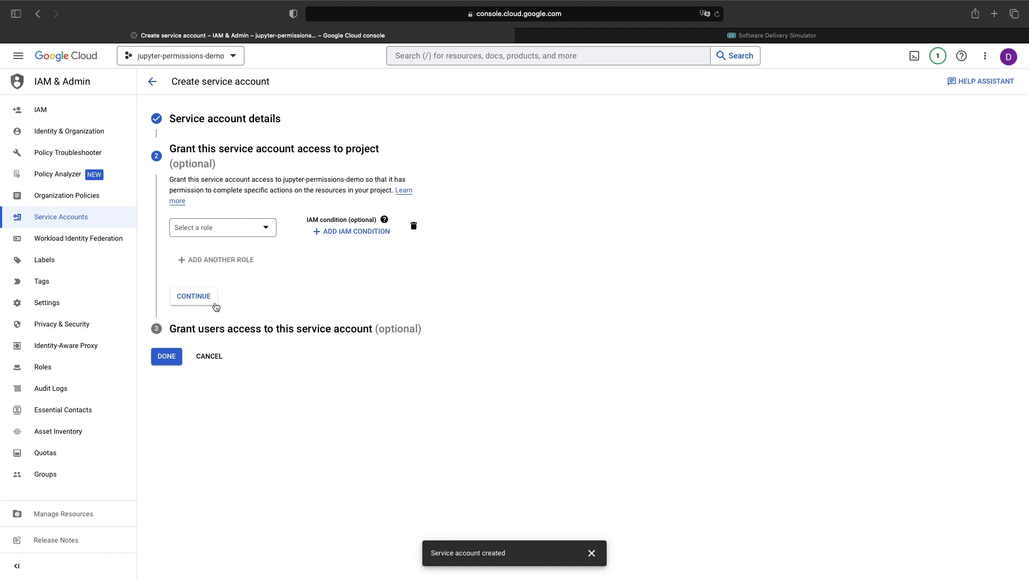
{"action": "left_click", "coordinate": [191, 299]}
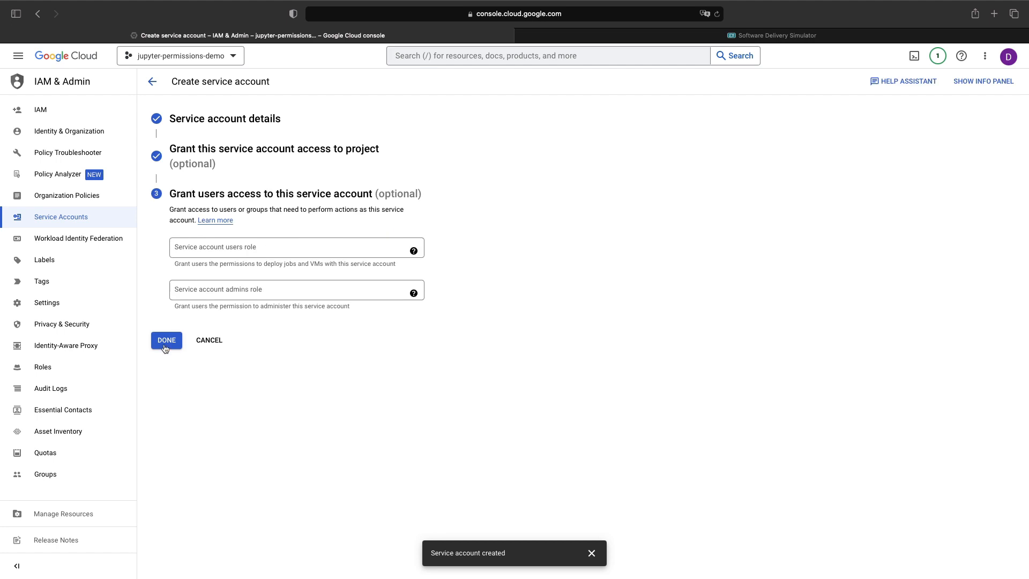
{"action": "left_click", "coordinate": [165, 341]}
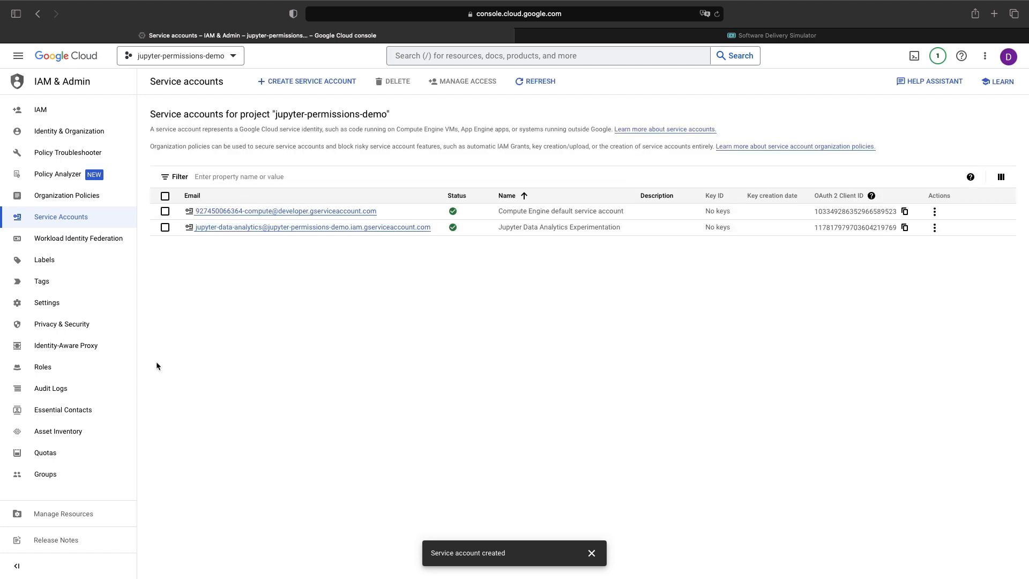
- Copy the Jupyter Data Analytics Experimentation service account's email address and return to the project's IAM permissions
{"action": "left_click_drag", "start_coordinate": [432, 231], "coordinate": [196, 229]}
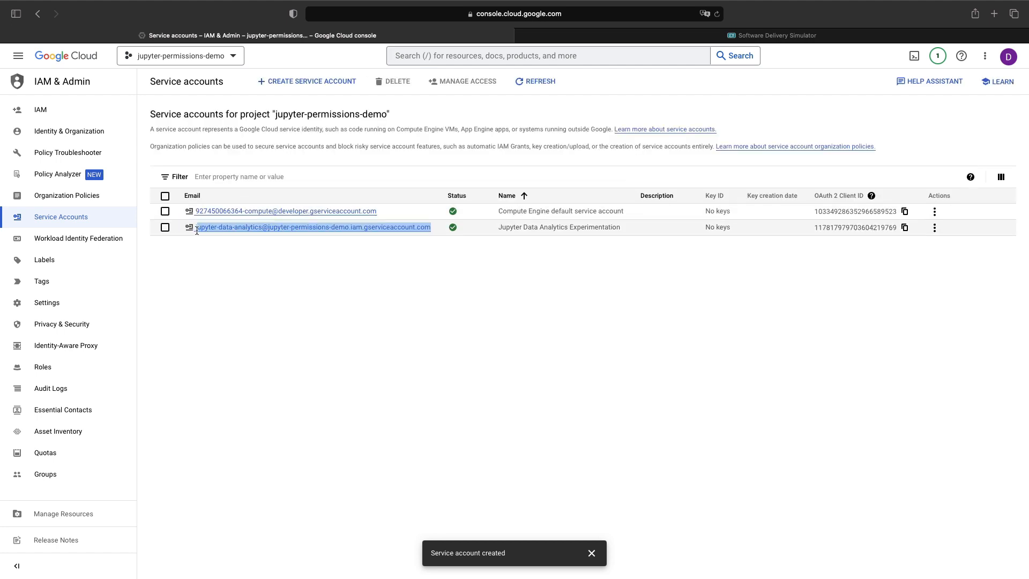
{"action": "key", "text": "super+c"}
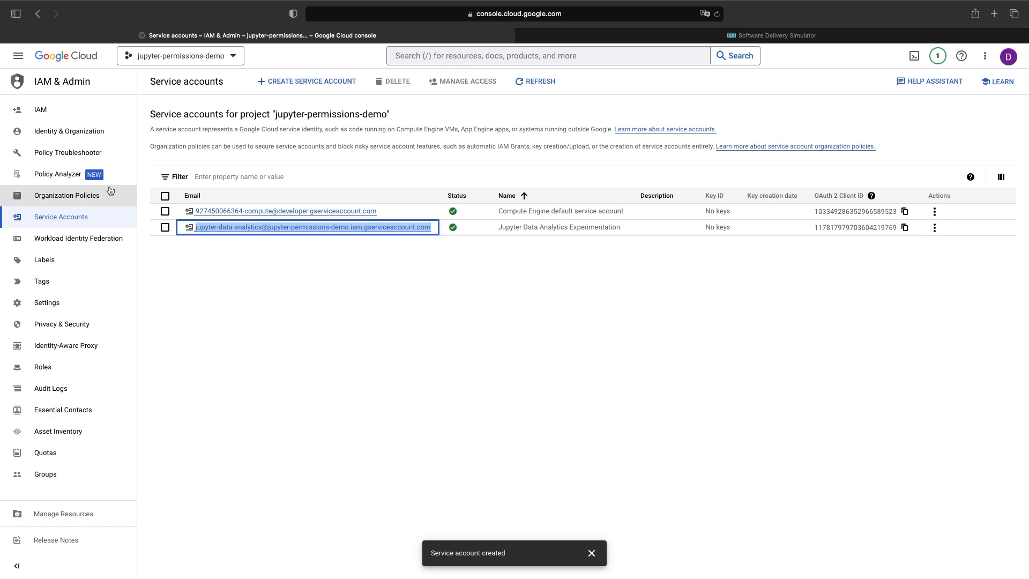
{"action": "left_click", "coordinate": [191, 291]}
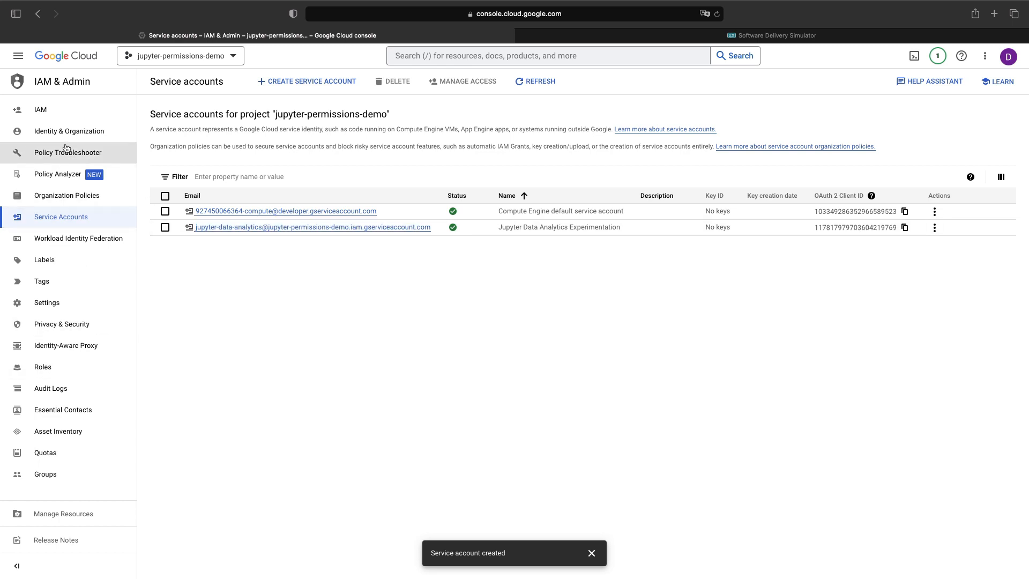
{"action": "left_click", "coordinate": [54, 110]}
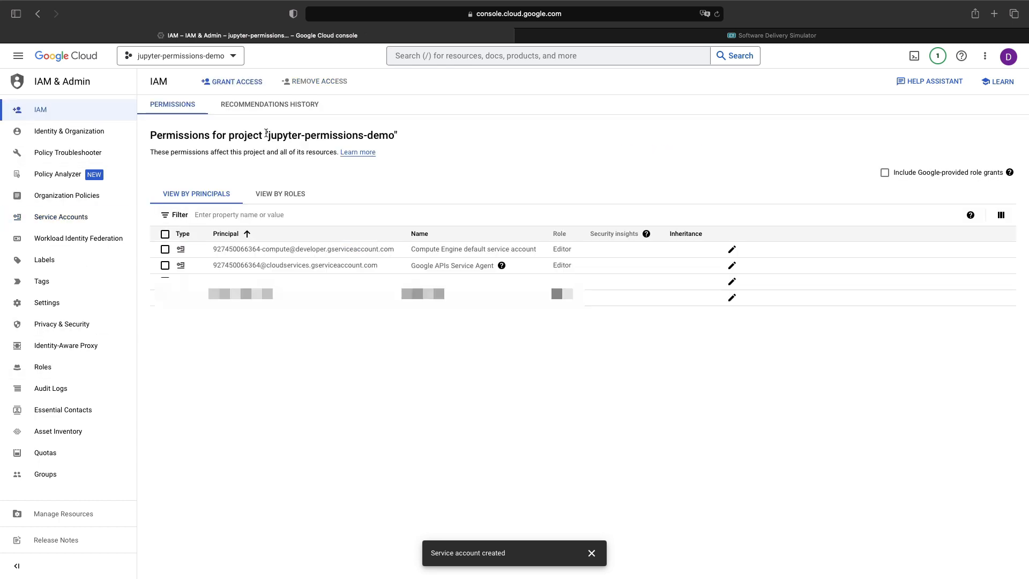
- Start granting access to the project and add the copied service account email as the new principal
{"action": "left_click", "coordinate": [233, 82]}
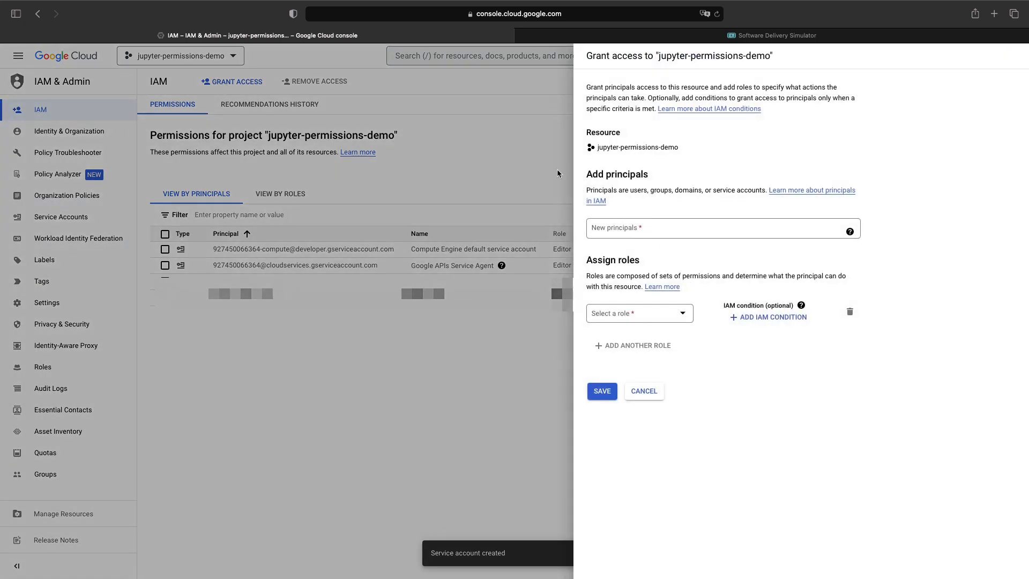
{"action": "left_click", "coordinate": [641, 229]}
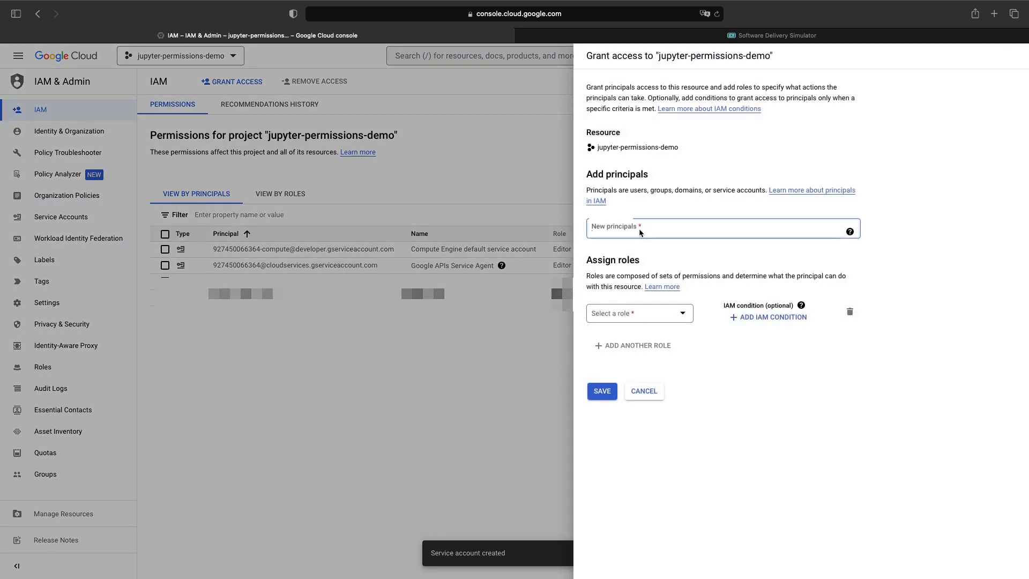
{"action": "double_click", "coordinate": [626, 148]}
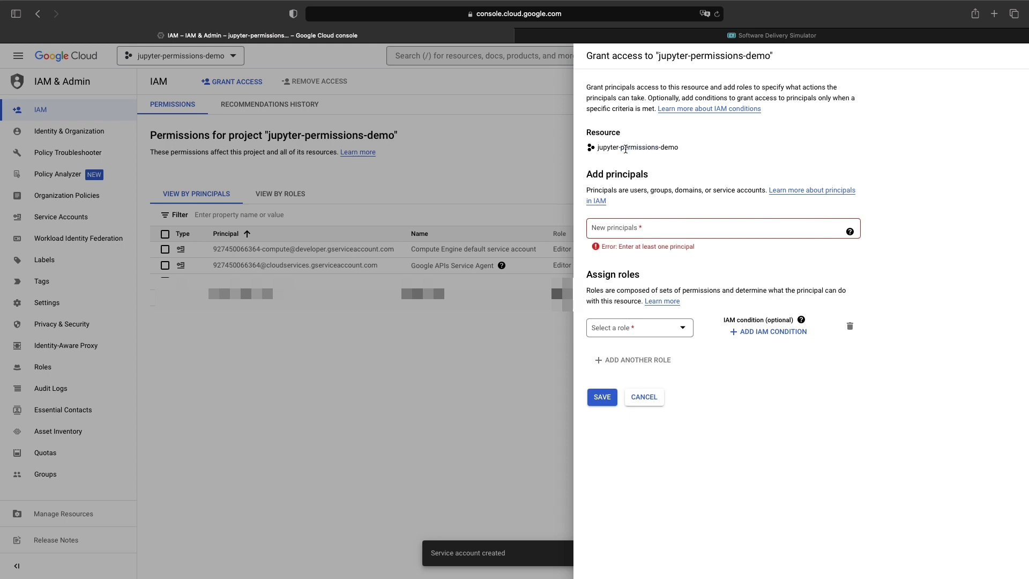
{"action": "triple_click", "coordinate": [626, 149]}
{"action": "left_click", "coordinate": [654, 158]}
{"action": "left_click", "coordinate": [654, 222]}
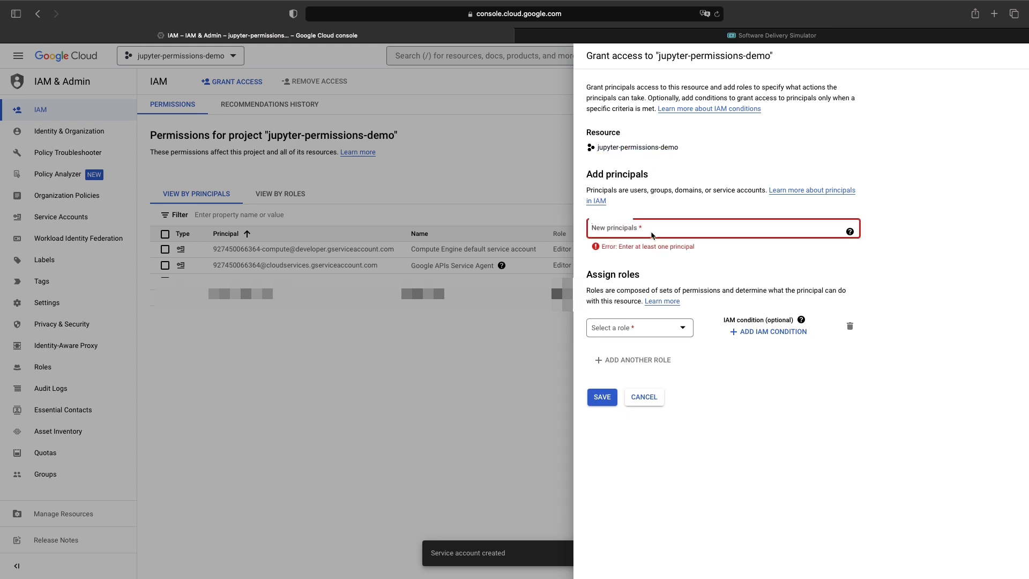
{"action": "key", "text": "super+v"}
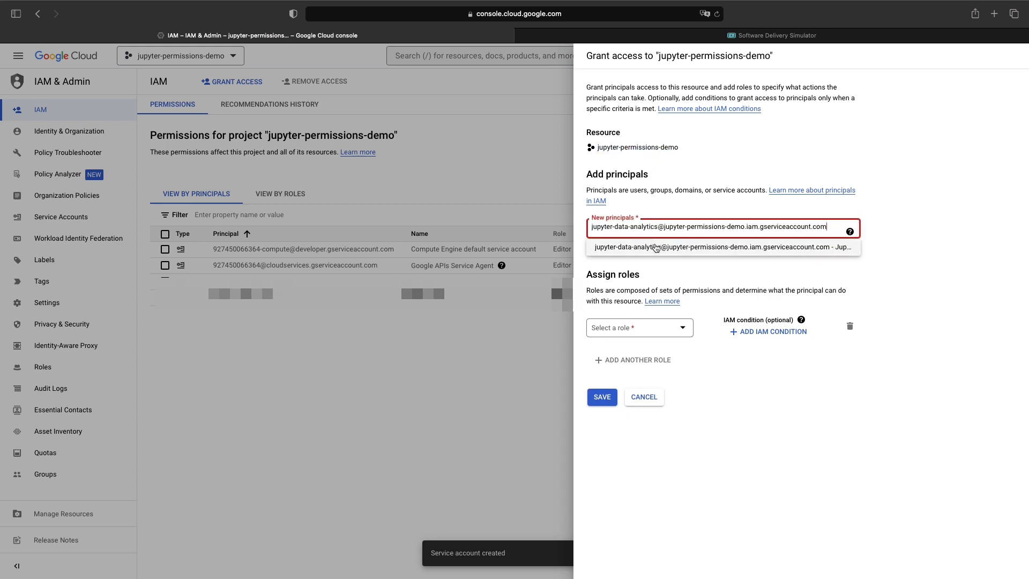
{"action": "left_click", "coordinate": [656, 247]}
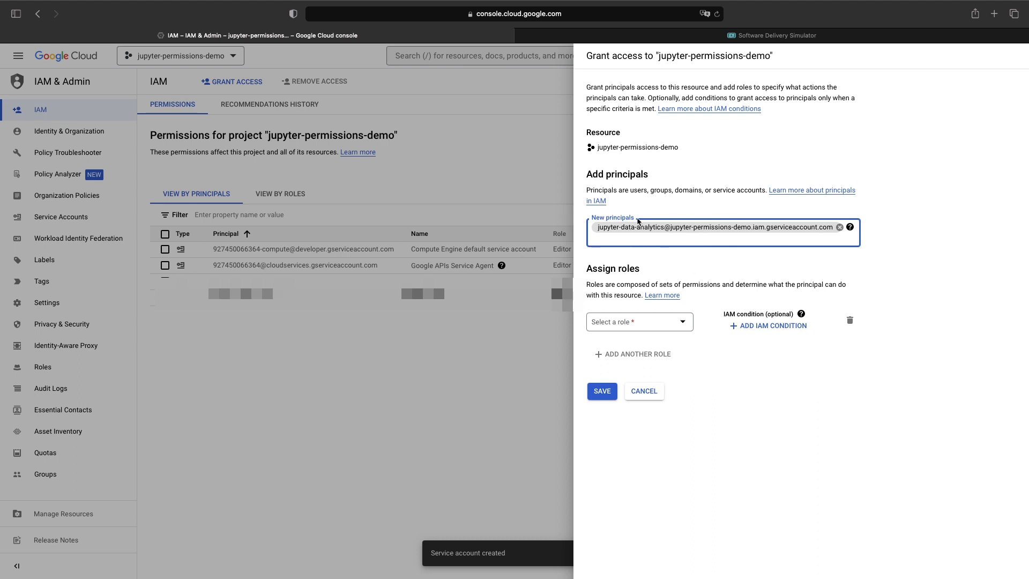
- Assign the BigQuery Admin role to the new principal
{"action": "left_click", "coordinate": [646, 323]}
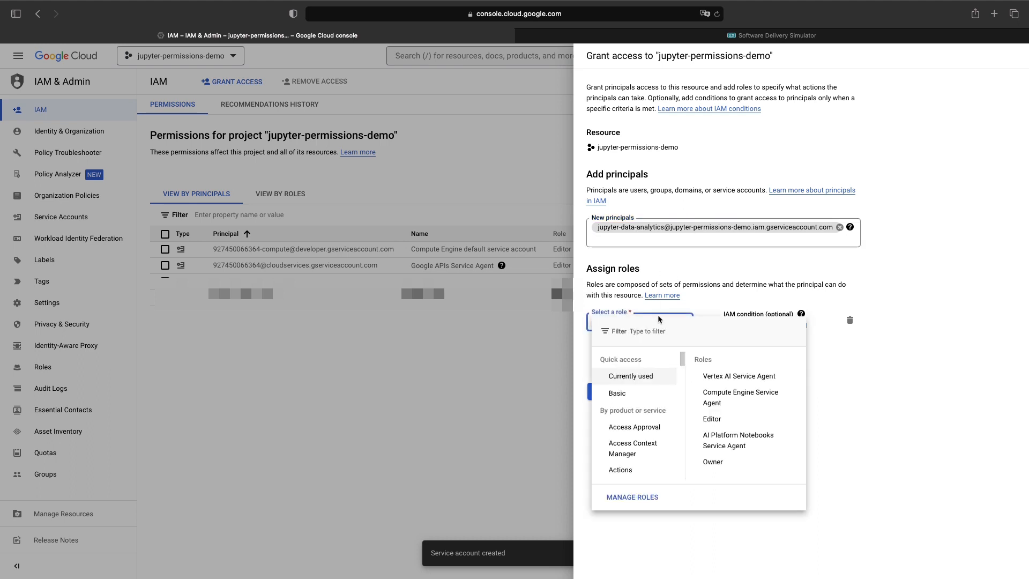
{"action": "type", "text": "bigqu"}
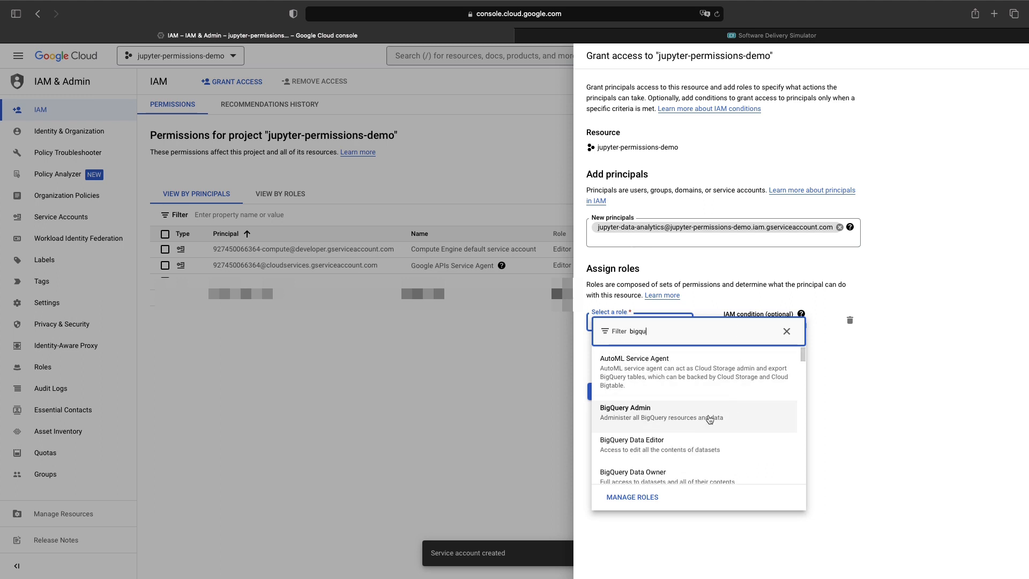
{"action": "left_click", "coordinate": [707, 419]}
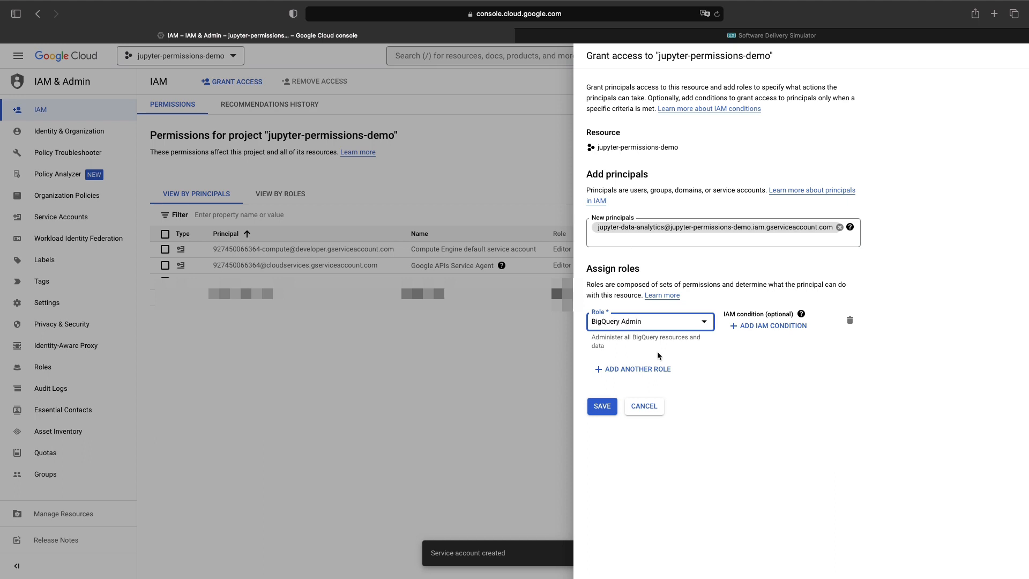
- Add a second role for the principal and set it to Storage Admin
{"action": "left_click", "coordinate": [655, 369]}
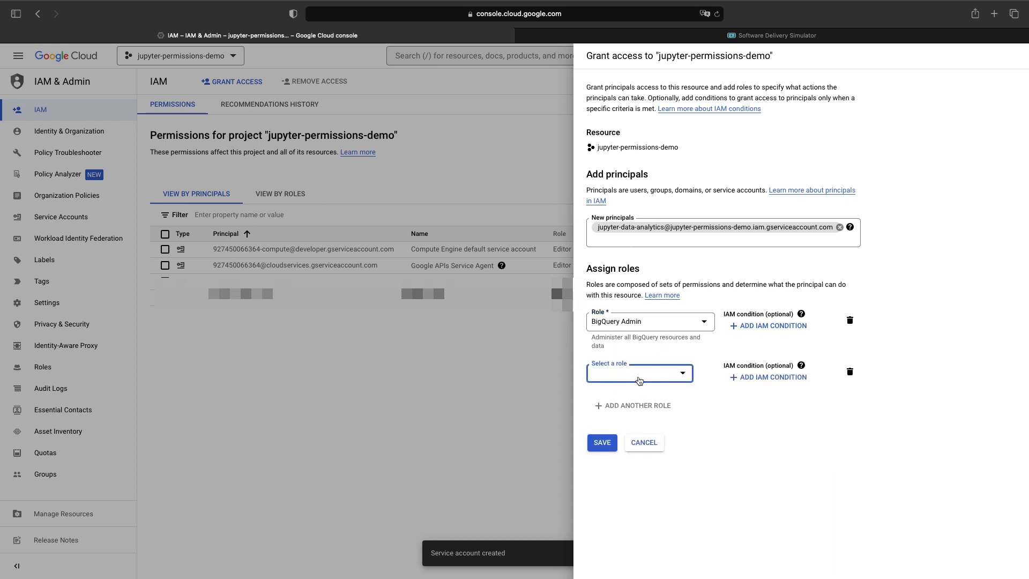
{"action": "left_click", "coordinate": [646, 378]}
{"action": "type", "text": "S"}
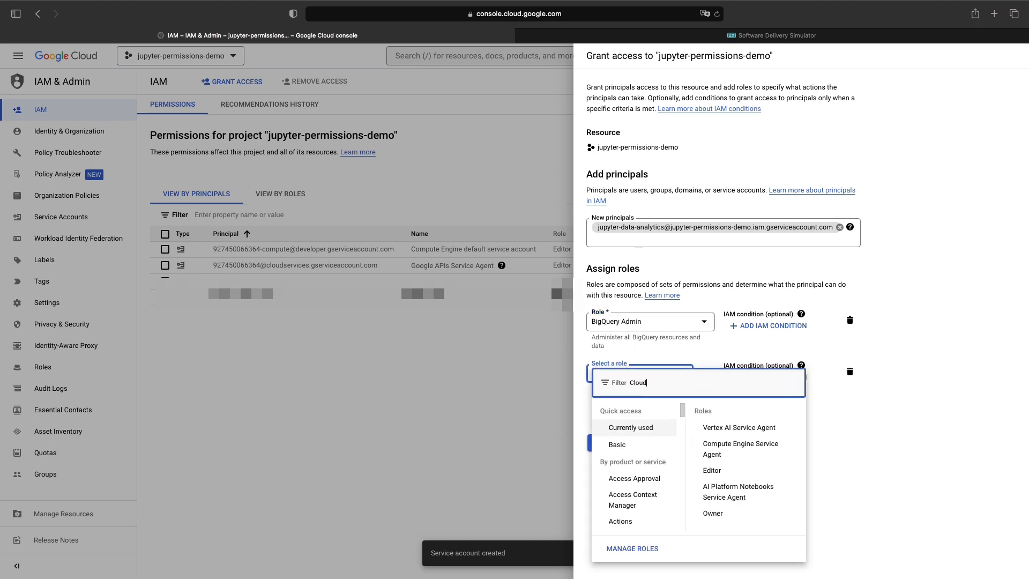
{"action": "type", "text": "tora"}
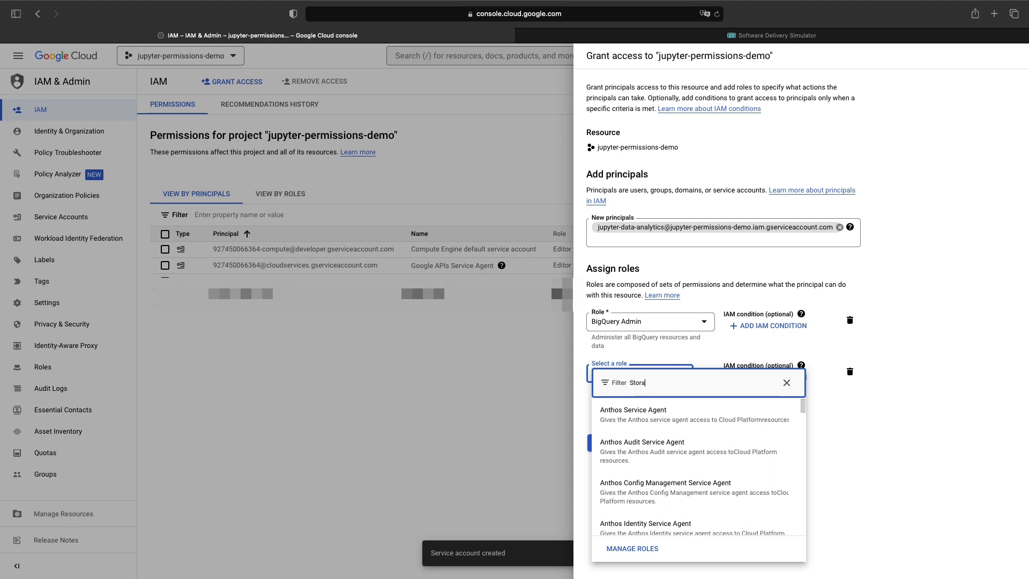
{"action": "type", "text": "ge admin"}
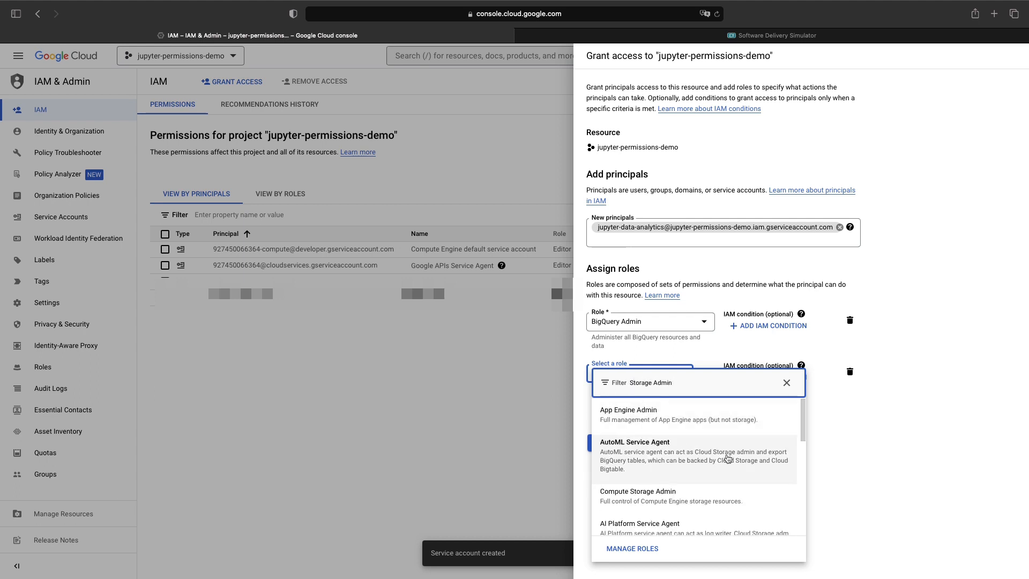
{"action": "scroll", "coordinate": [706, 447], "scroll_direction": "down", "scroll_amount": 5}
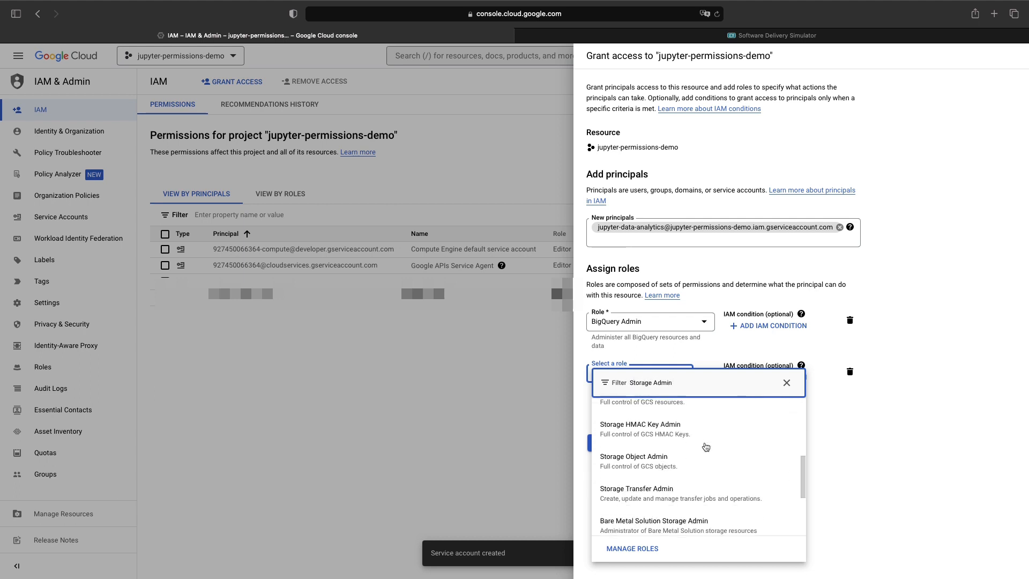
{"action": "left_click", "coordinate": [680, 458]}
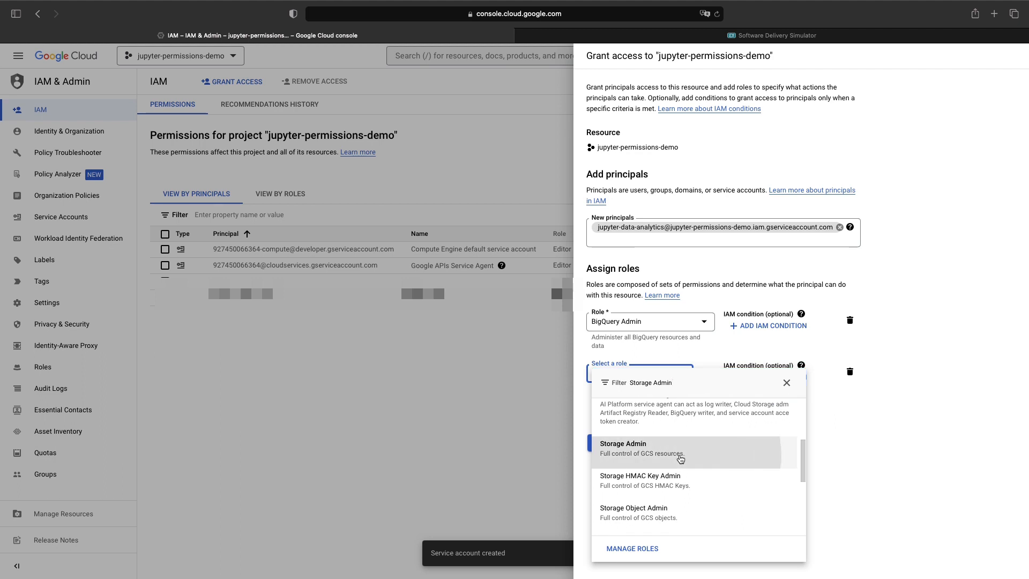
- Add Vertex AI Administrator as the principal's third role and save the access grant
{"action": "left_click", "coordinate": [641, 415]}
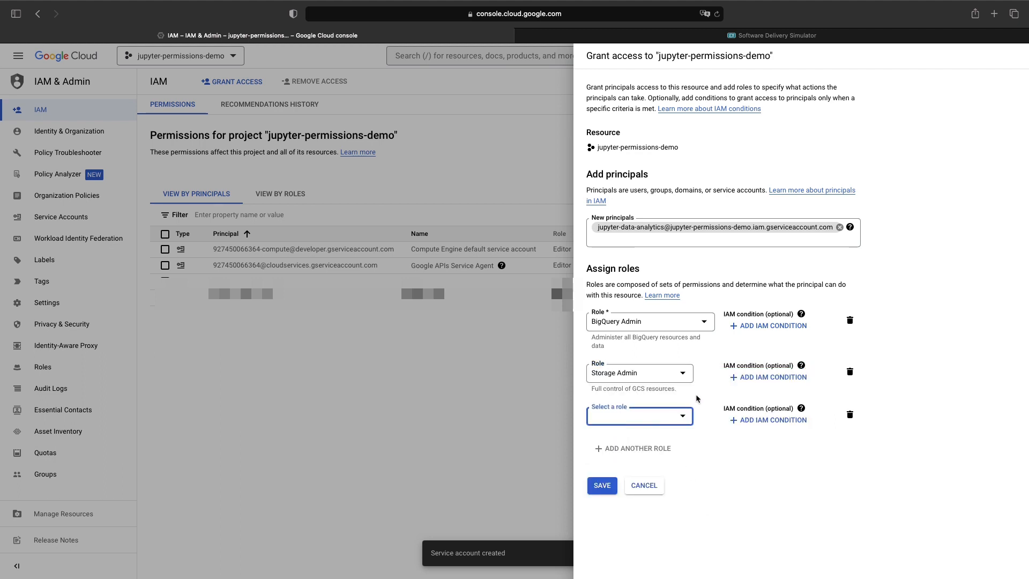
{"action": "left_click", "coordinate": [667, 420]}
{"action": "type", "text": "Vertex AI"}
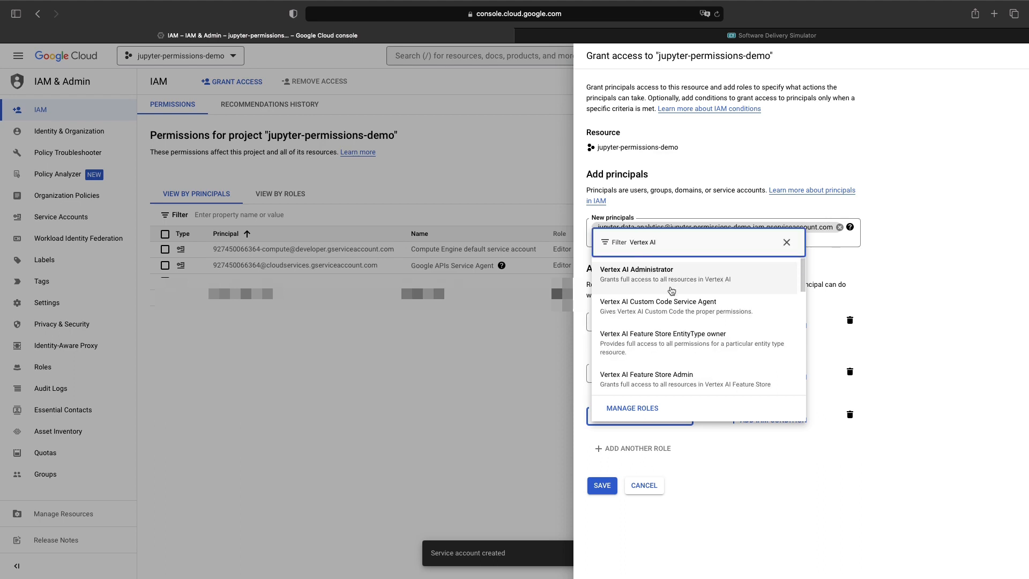
{"action": "left_click", "coordinate": [658, 279]}
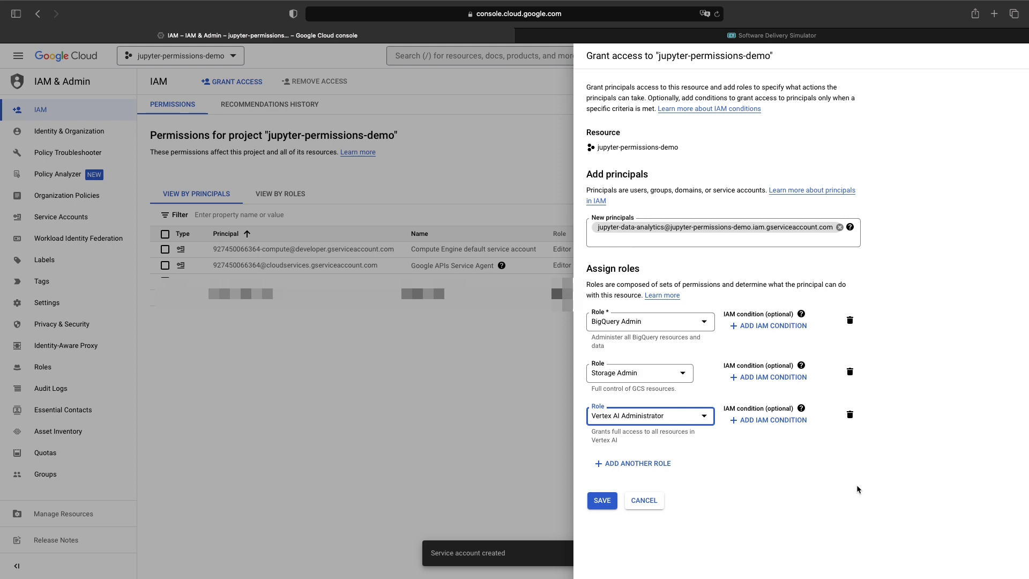
{"action": "left_click", "coordinate": [602, 500]}
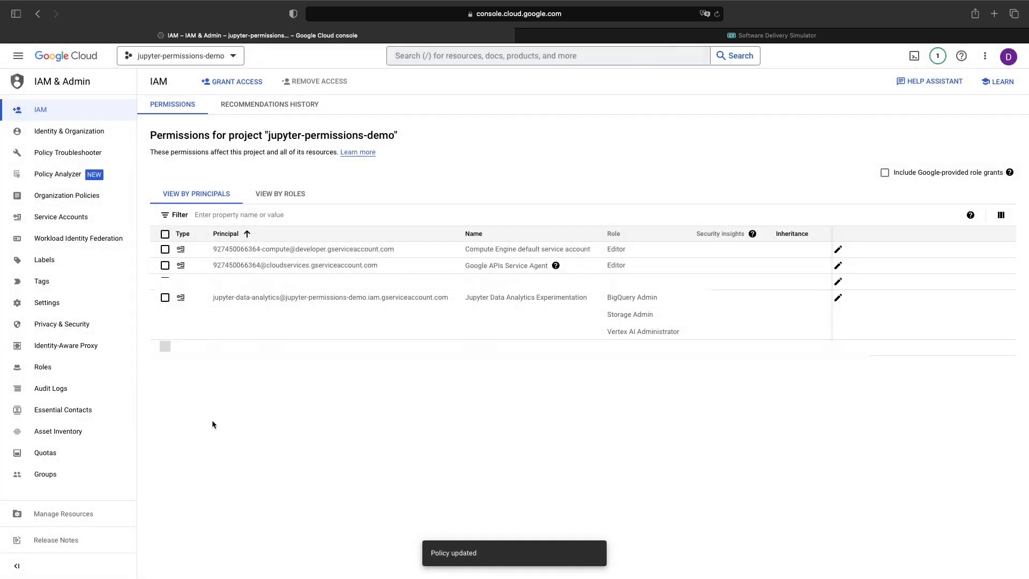
- Filter the project's roles for BigQuery and open the BigQuery Admin role's details
{"action": "left_click", "coordinate": [93, 369]}
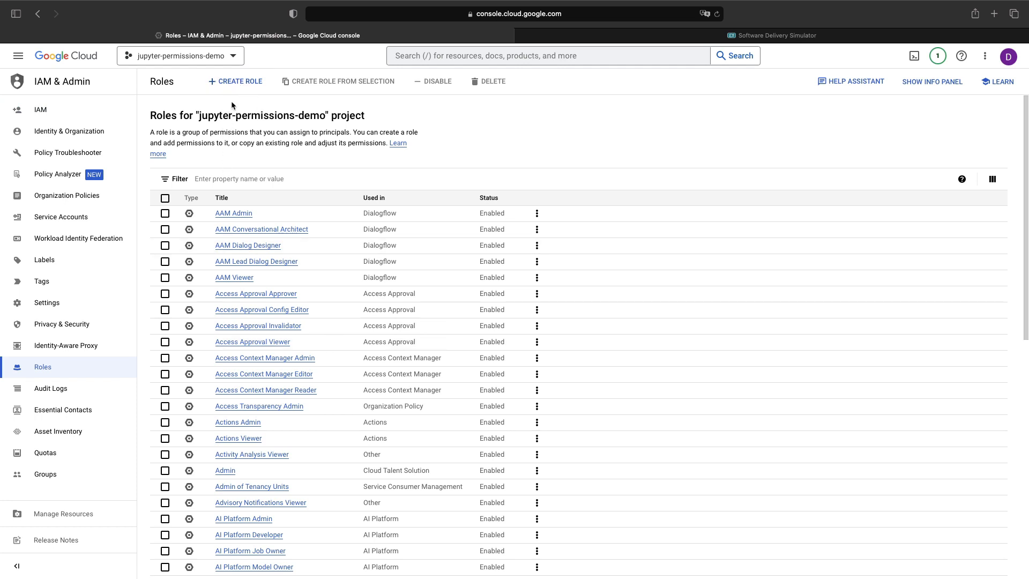
{"action": "left_click", "coordinate": [239, 178]}
{"action": "type", "text": "Bigquery"}
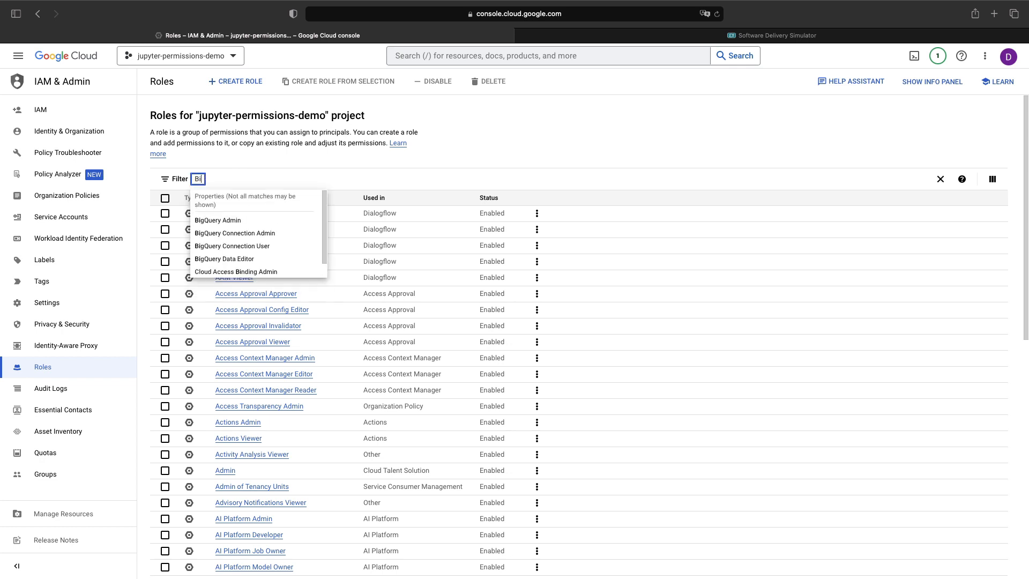
{"action": "left_click", "coordinate": [240, 221]}
{"action": "left_click", "coordinate": [230, 214]}
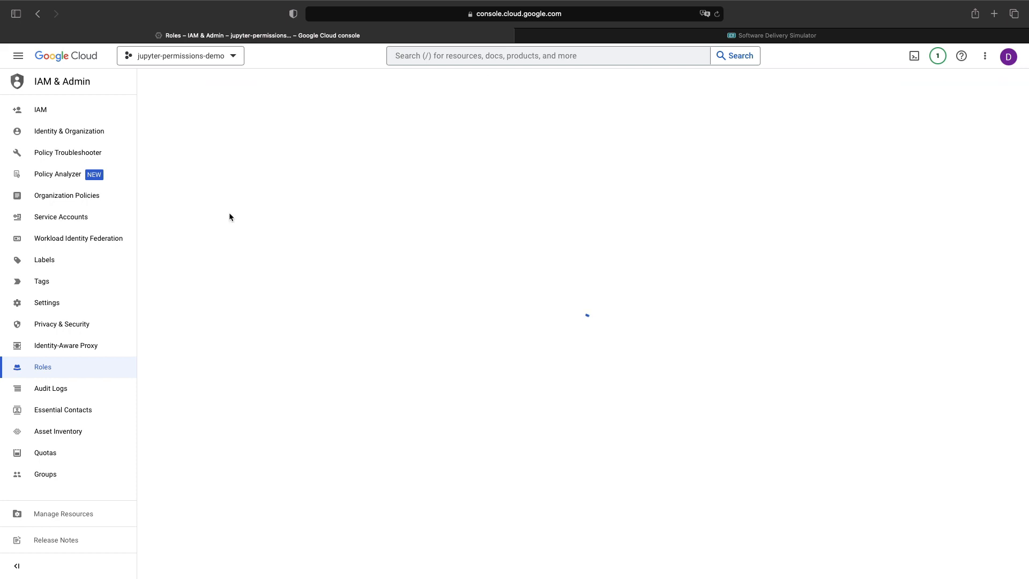
- Examine the permissions assigned to the BigQuery Admin role, including the resourcemanager.projects entries, and return to the roles list
{"action": "scroll", "coordinate": [287, 388], "scroll_direction": "down", "scroll_amount": 4}
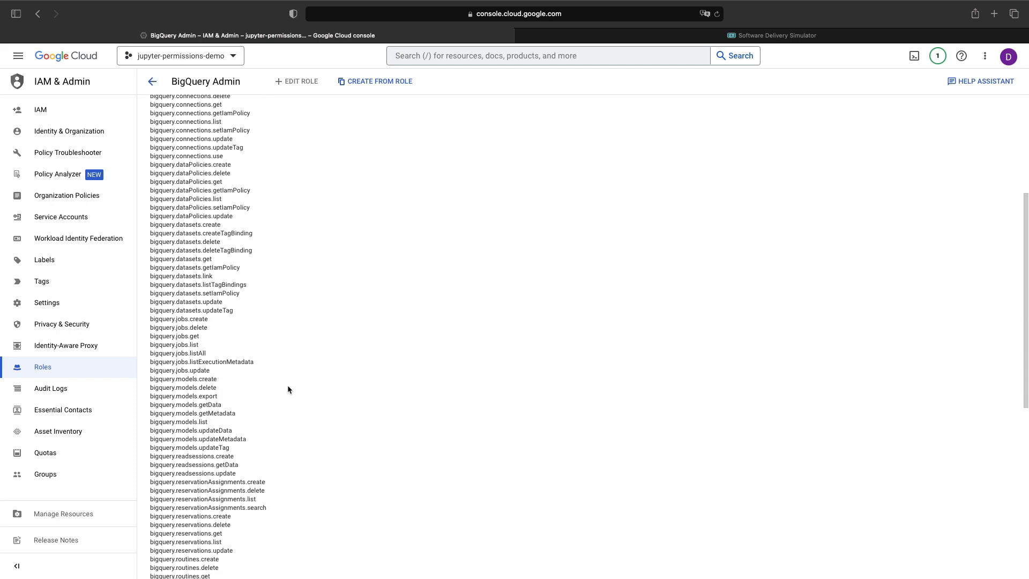
{"action": "scroll", "coordinate": [288, 386], "scroll_direction": "down", "scroll_amount": 7}
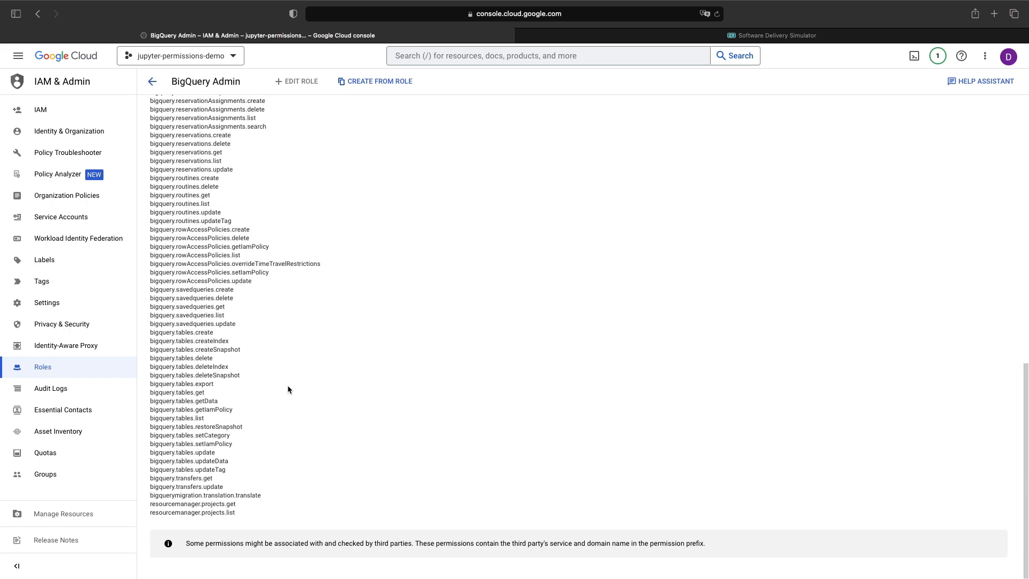
{"action": "double_click", "coordinate": [160, 486]}
{"action": "double_click", "coordinate": [168, 506]}
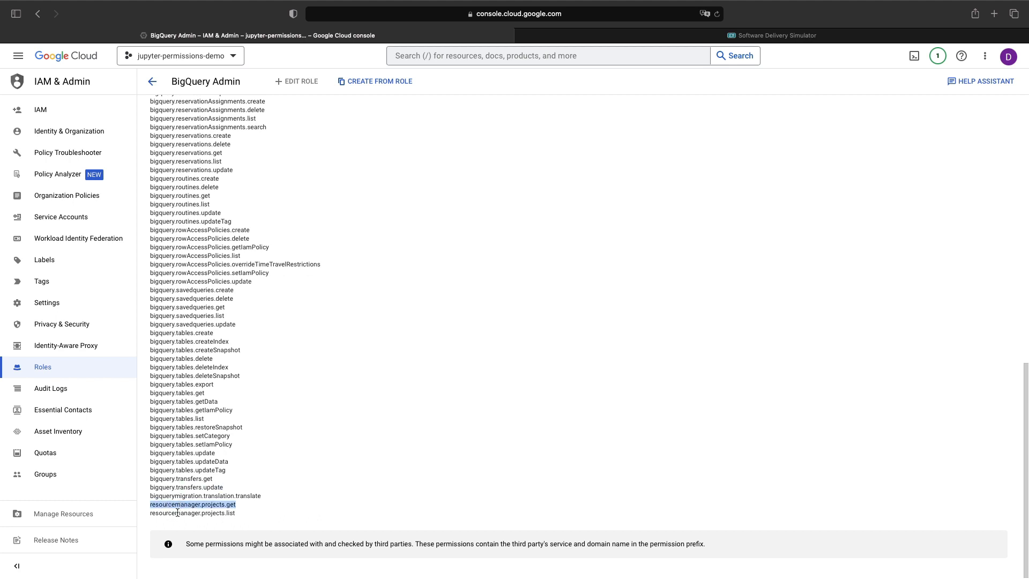
{"action": "double_click", "coordinate": [177, 512]}
{"action": "left_click", "coordinate": [176, 512]}
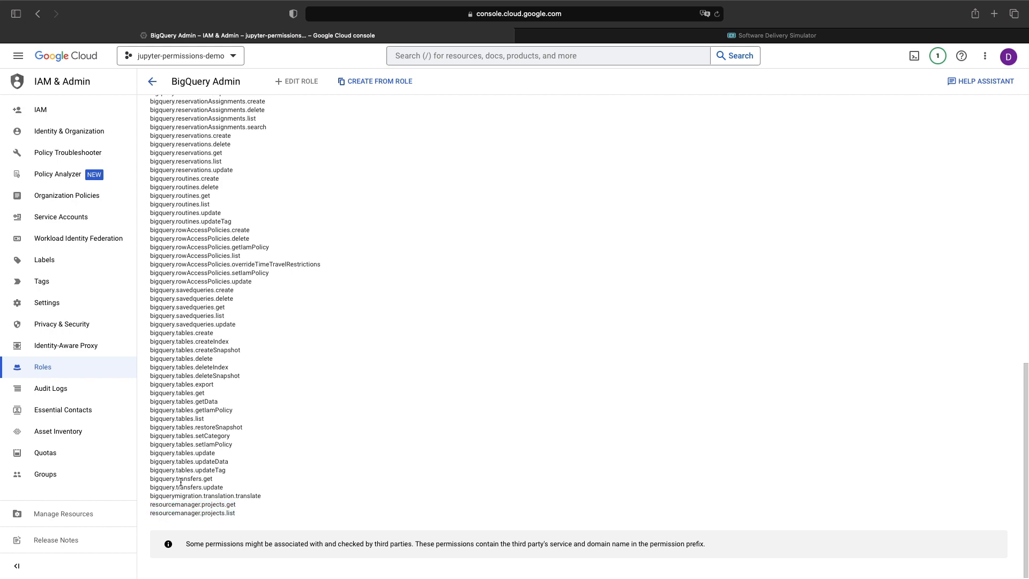
{"action": "scroll", "coordinate": [188, 431], "scroll_direction": "up", "scroll_amount": 10}
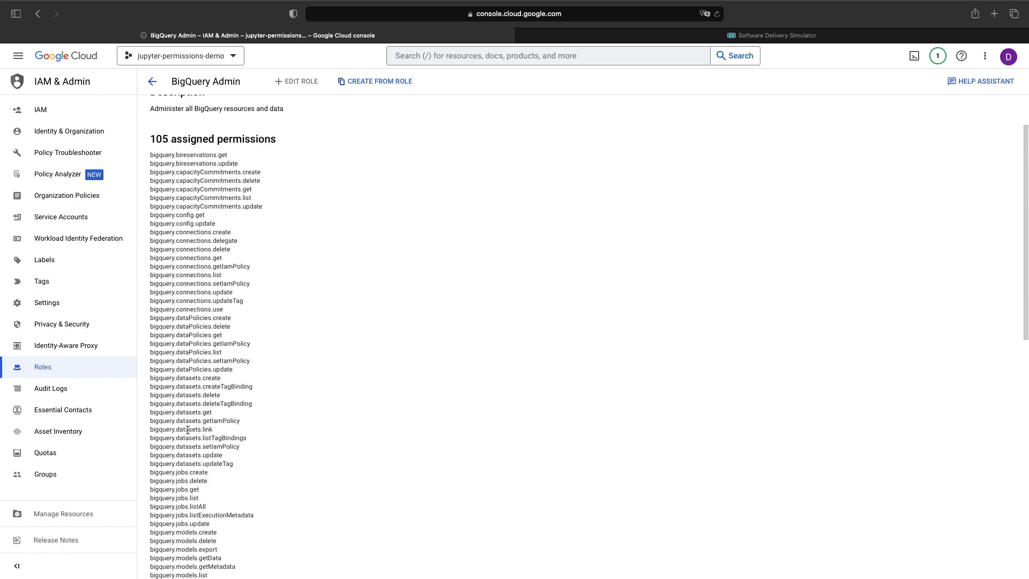
{"action": "left_click", "coordinate": [153, 81]}
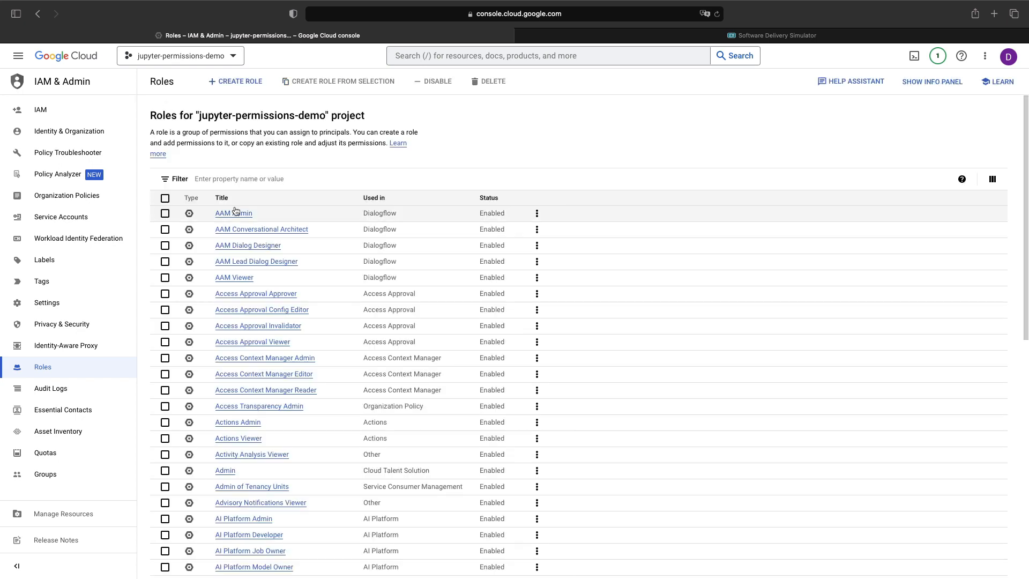
- Look at the custom role creation form and its selectable permissions, leaving without creating a role
{"action": "left_click", "coordinate": [236, 80]}
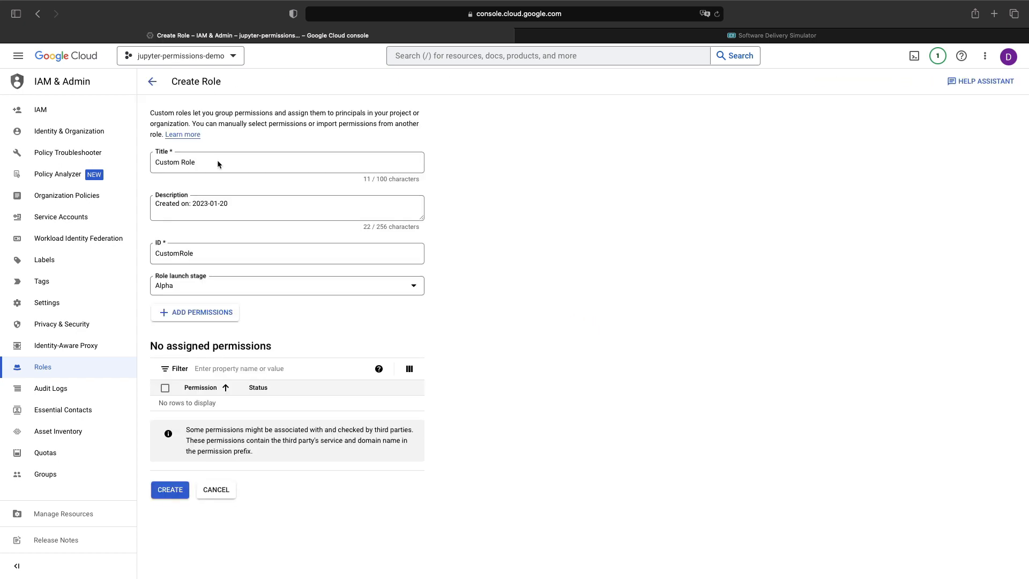
{"action": "left_click", "coordinate": [199, 315]}
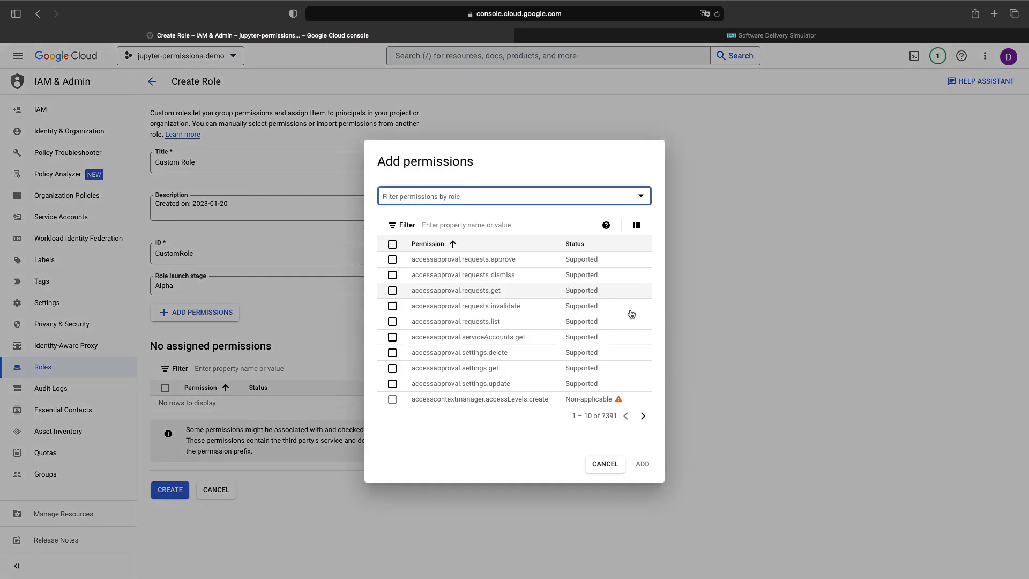
{"action": "left_click", "coordinate": [601, 467]}
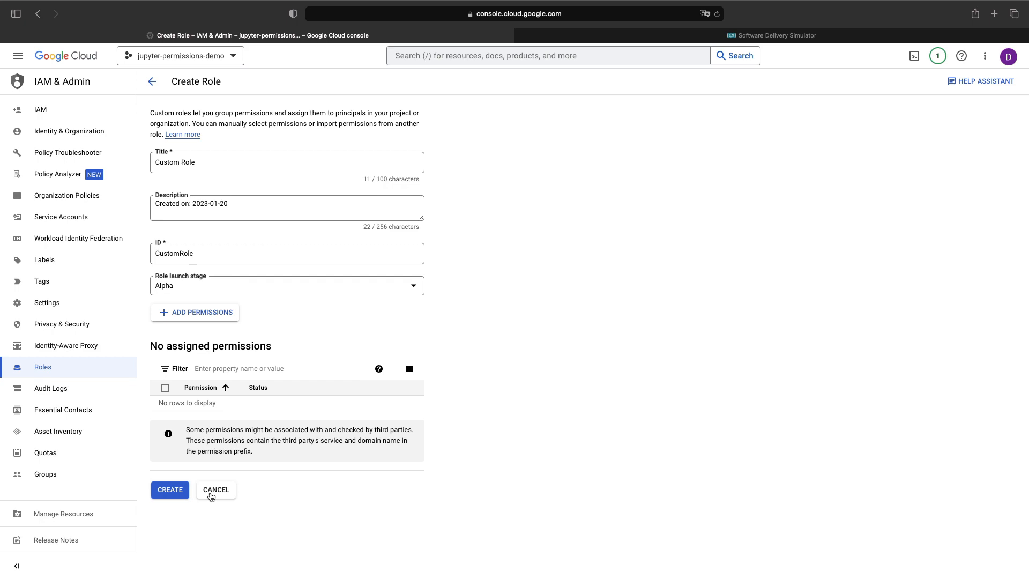
{"action": "left_click", "coordinate": [212, 496]}
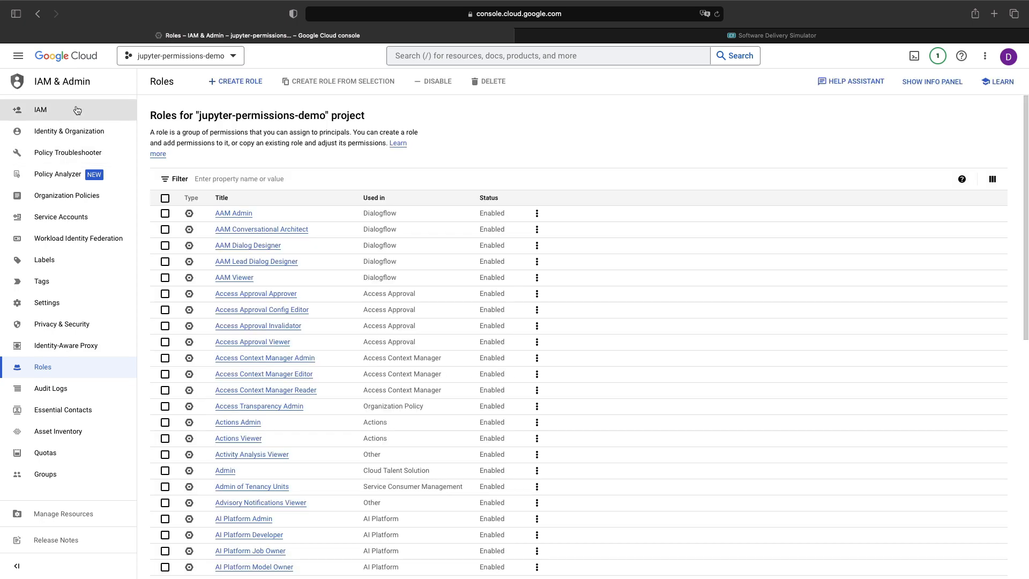
- Open the Vertex AI Workbench for the project
{"action": "left_click", "coordinate": [18, 55]}
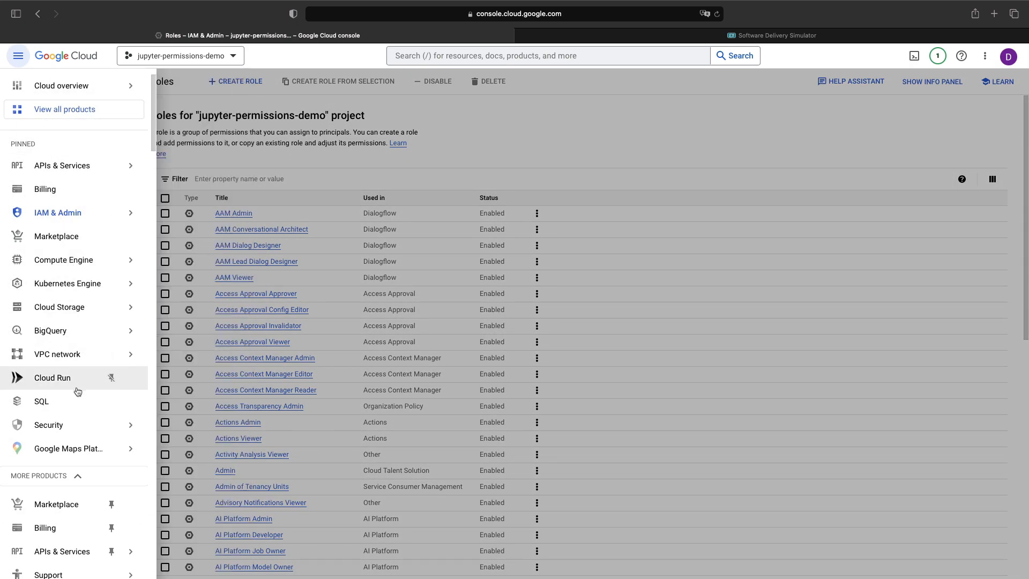
{"action": "mouse_move", "coordinate": [81, 326]}
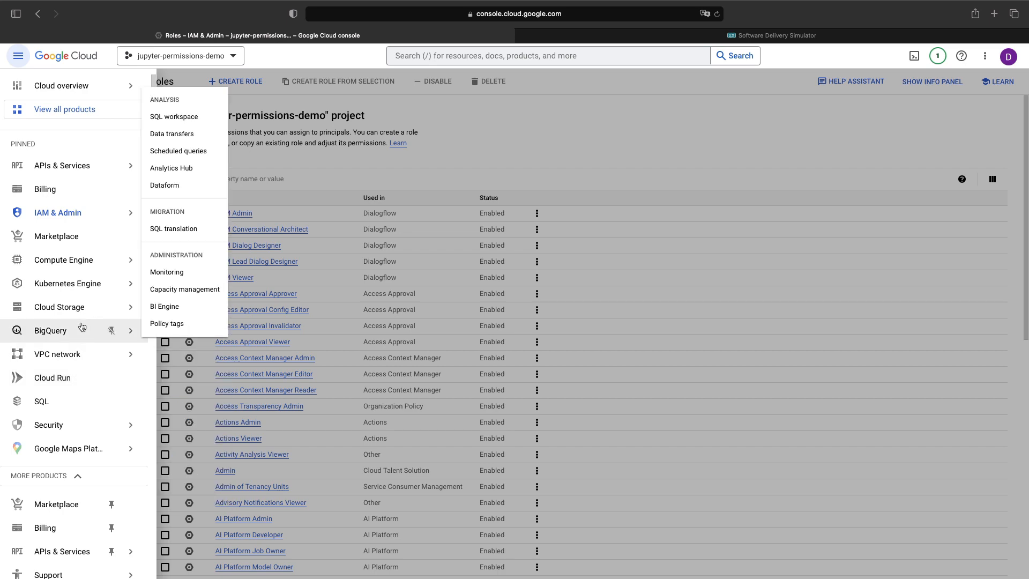
{"action": "scroll", "coordinate": [82, 326], "scroll_direction": "down", "scroll_amount": 20}
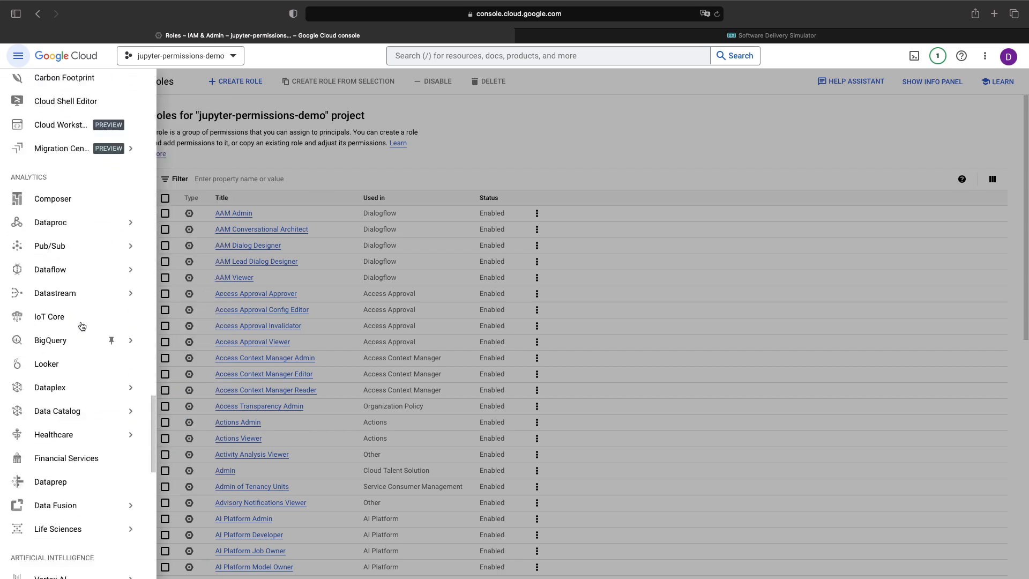
{"action": "scroll", "coordinate": [82, 327], "scroll_direction": "down", "scroll_amount": 10}
{"action": "scroll", "coordinate": [83, 322], "scroll_direction": "up", "scroll_amount": 10}
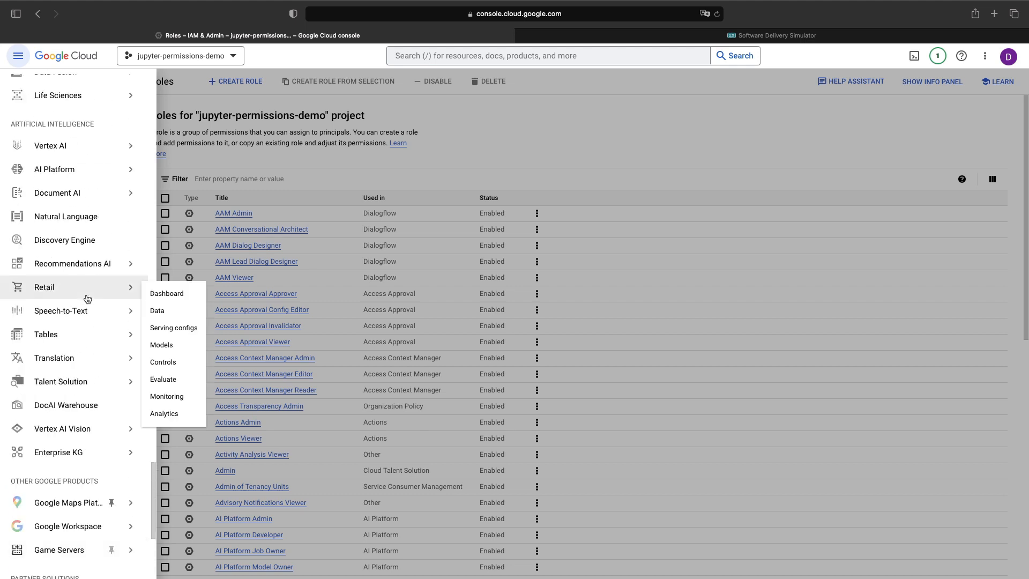
{"action": "mouse_move", "coordinate": [107, 176]}
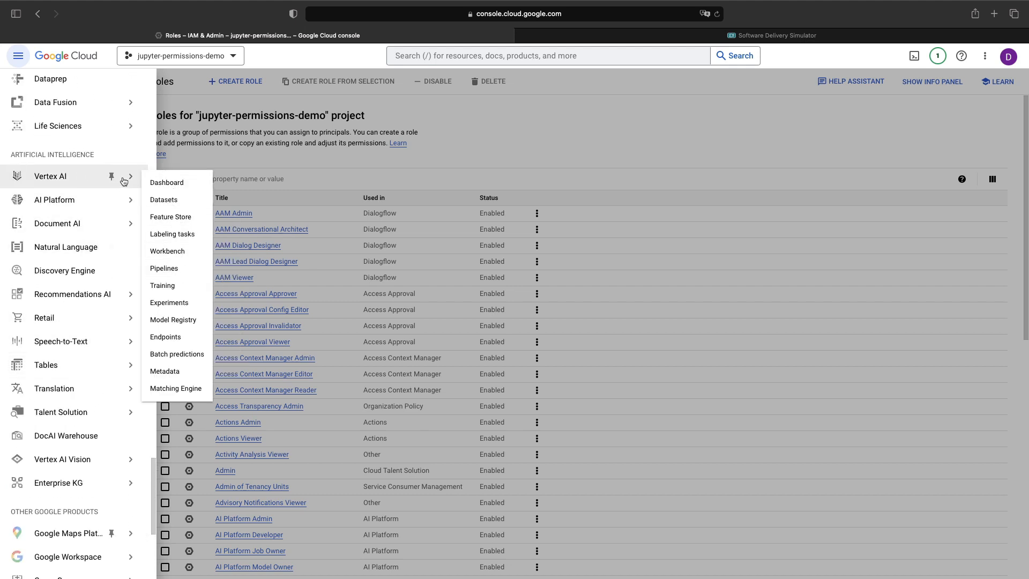
{"action": "left_click", "coordinate": [172, 256]}
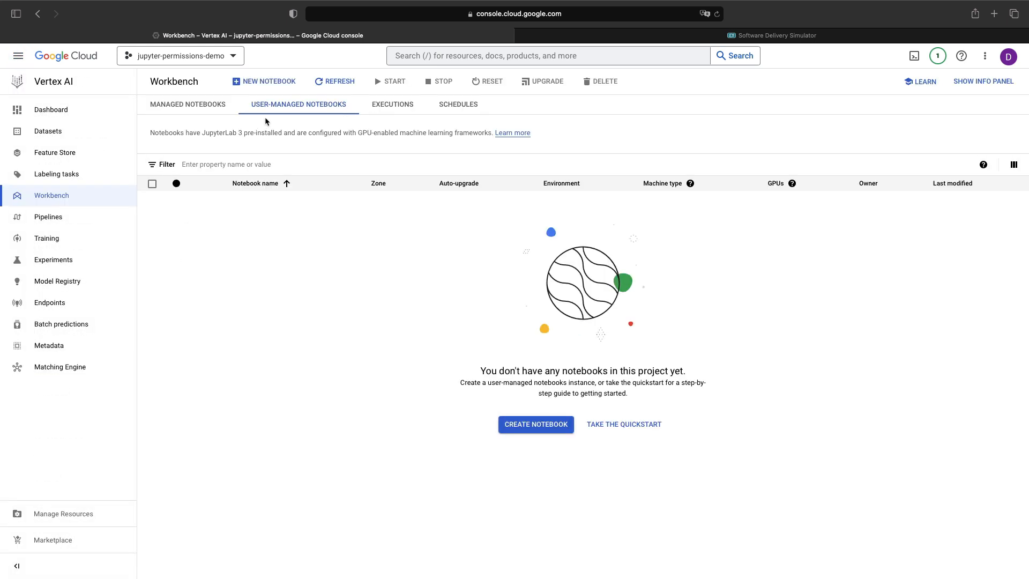
- Start a new TensorFlow Enterprise 2.8 (with LTS) notebook without GPUs and open its full configuration for editing
{"action": "left_click", "coordinate": [271, 84]}
{"action": "mouse_move", "coordinate": [328, 202]}
{"action": "mouse_move", "coordinate": [539, 236]}
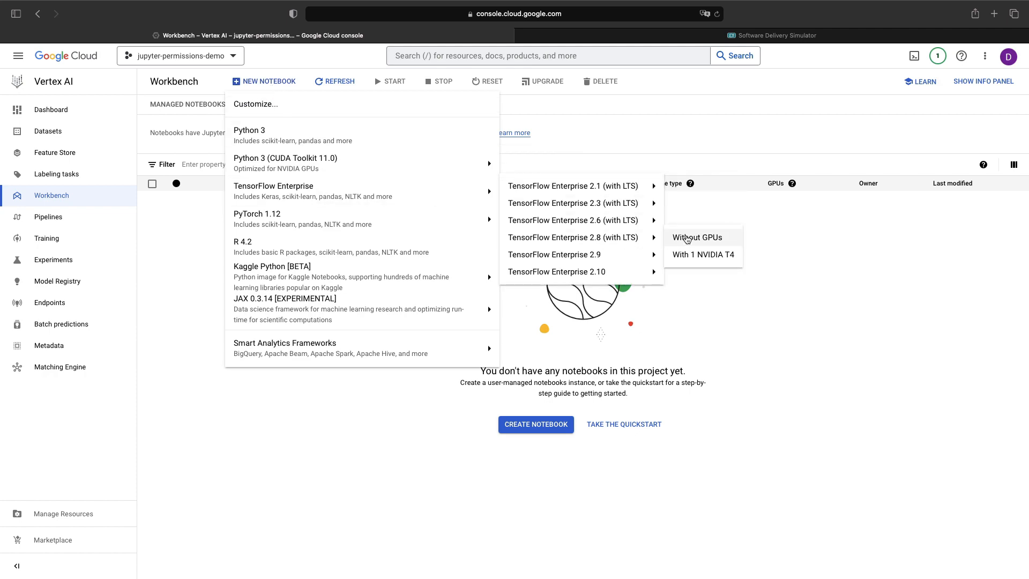
{"action": "left_click", "coordinate": [687, 239]}
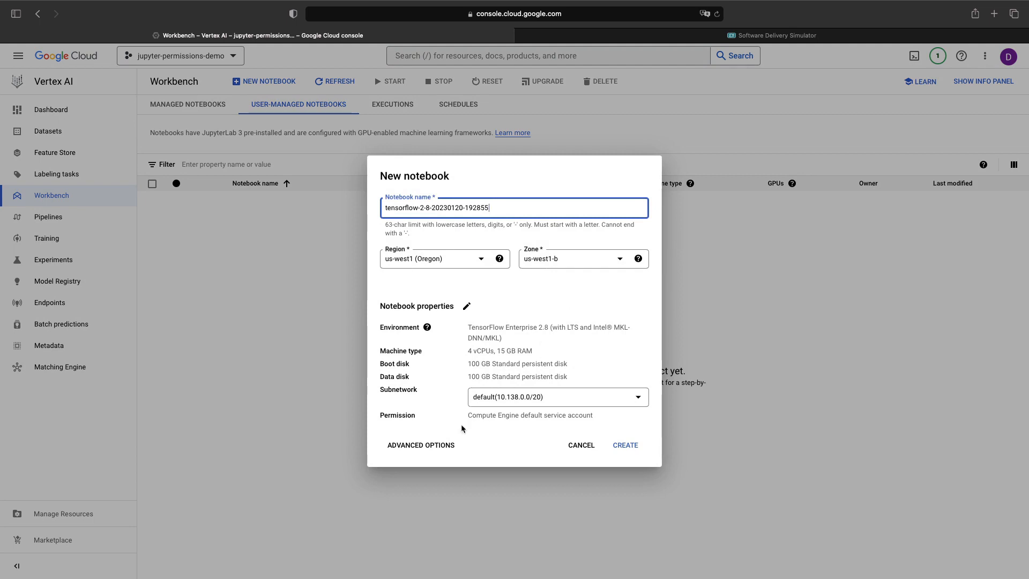
{"action": "left_click", "coordinate": [438, 450]}
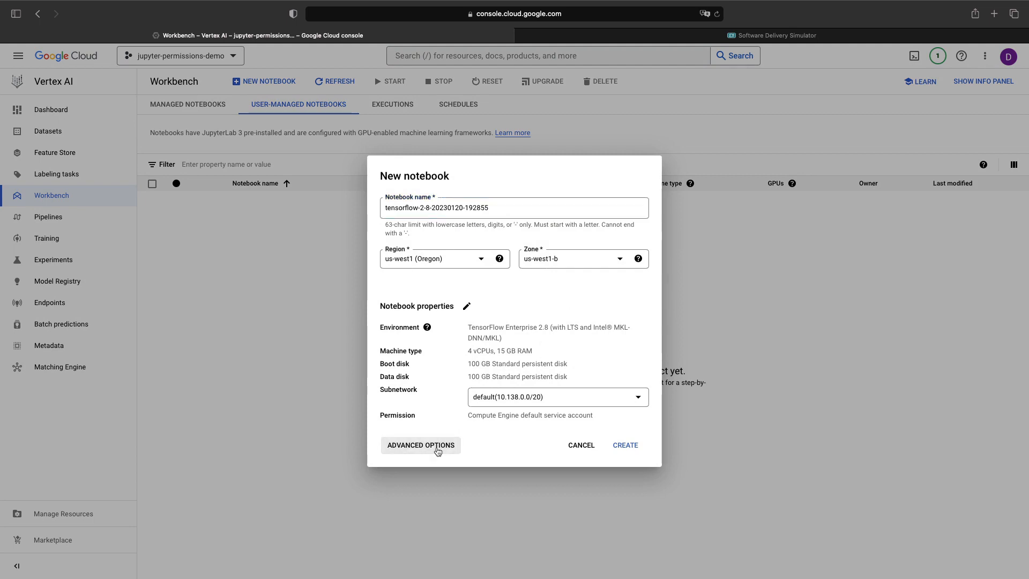
{"action": "left_click", "coordinate": [467, 307]}
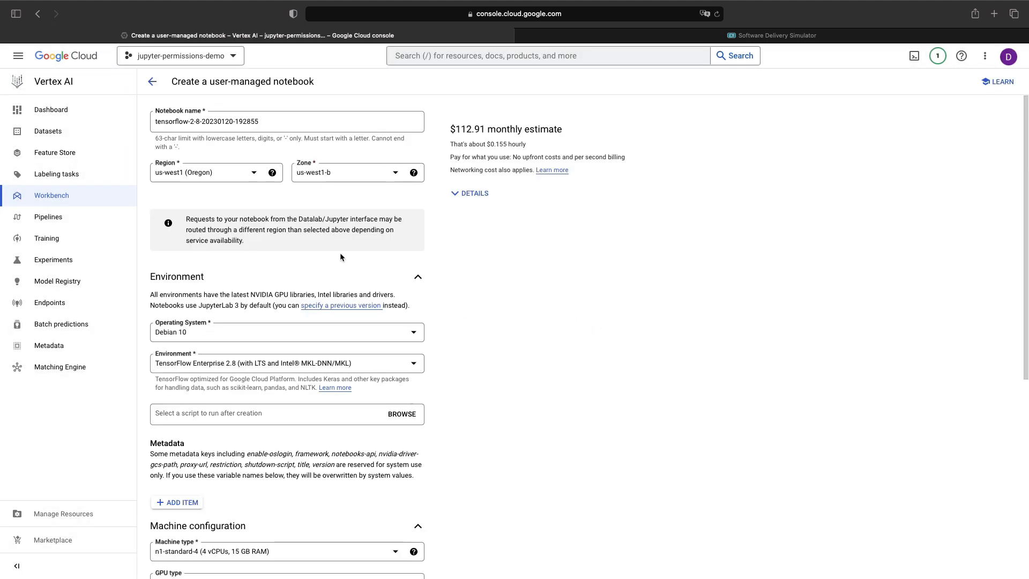
- In the notebook's permission settings, stop using the Compute Engine default service account and enter the copied service account email instead
{"action": "scroll", "coordinate": [238, 294], "scroll_direction": "down", "scroll_amount": 5}
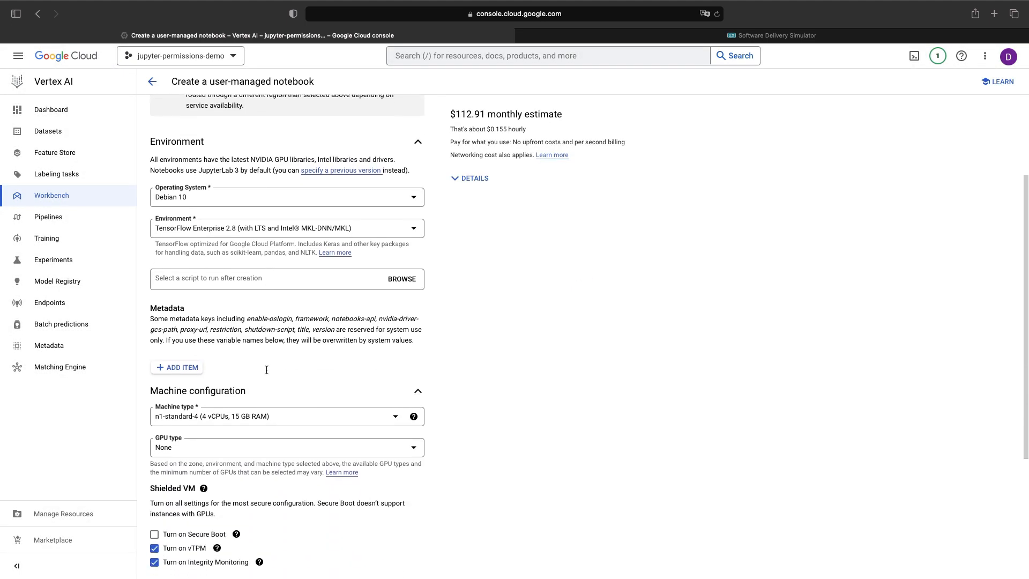
{"action": "scroll", "coordinate": [266, 373], "scroll_direction": "down", "scroll_amount": 5}
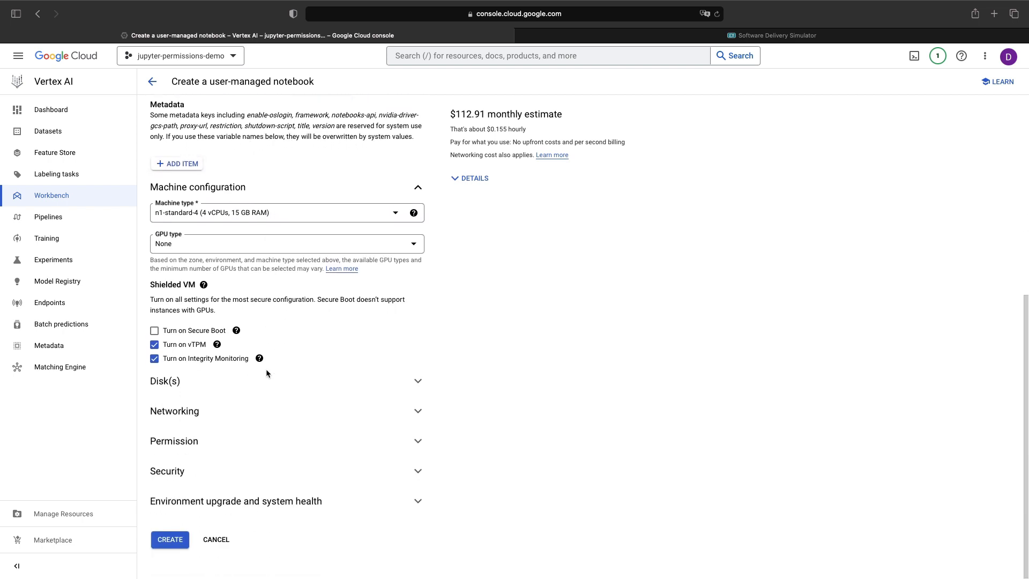
{"action": "left_click", "coordinate": [174, 477]}
{"action": "scroll", "coordinate": [241, 483], "scroll_direction": "down", "scroll_amount": 2}
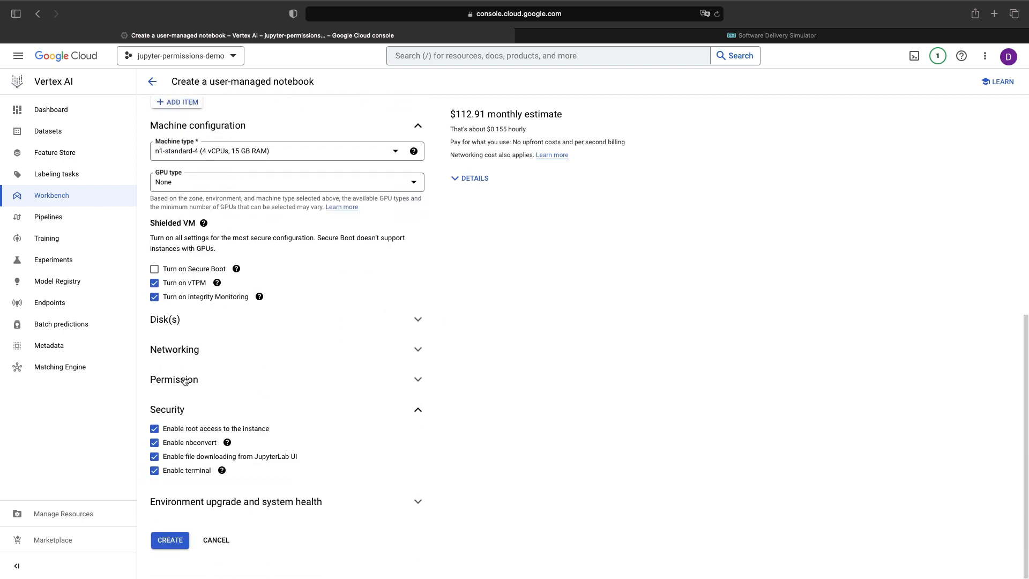
{"action": "left_click", "coordinate": [208, 381]}
{"action": "scroll", "coordinate": [208, 400], "scroll_direction": "down", "scroll_amount": 5}
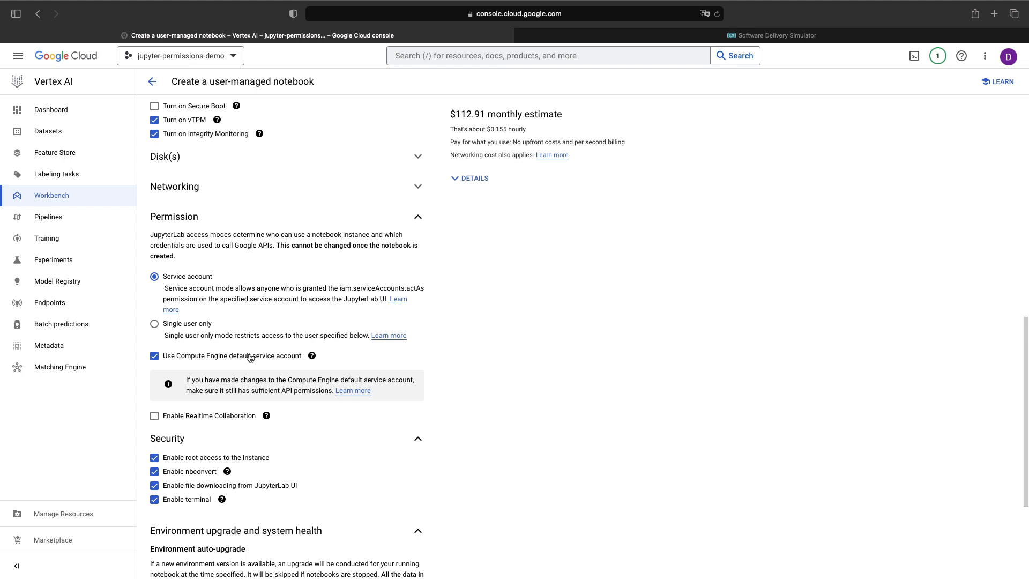
{"action": "left_click", "coordinate": [223, 355]}
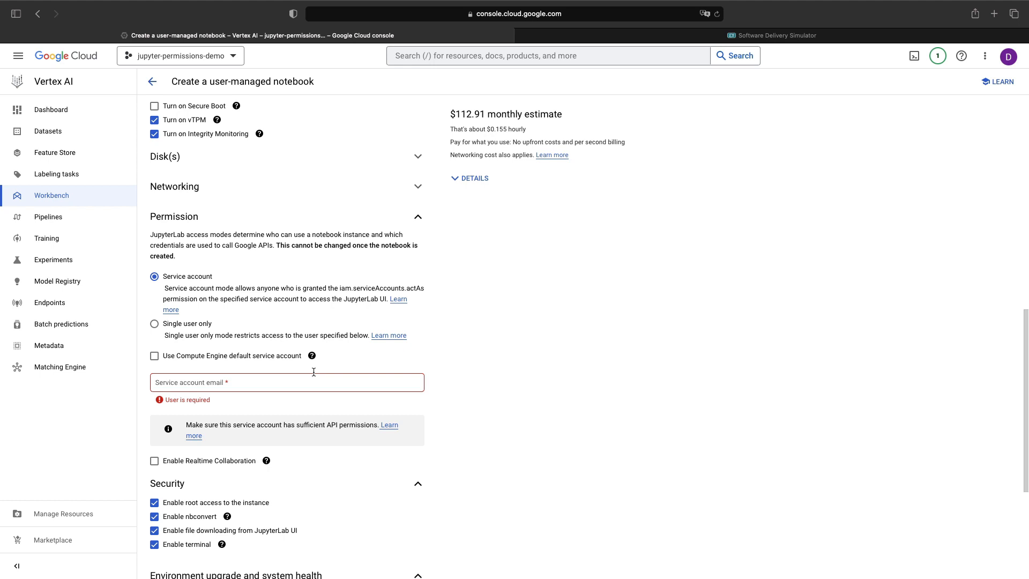
{"action": "left_click", "coordinate": [286, 387]}
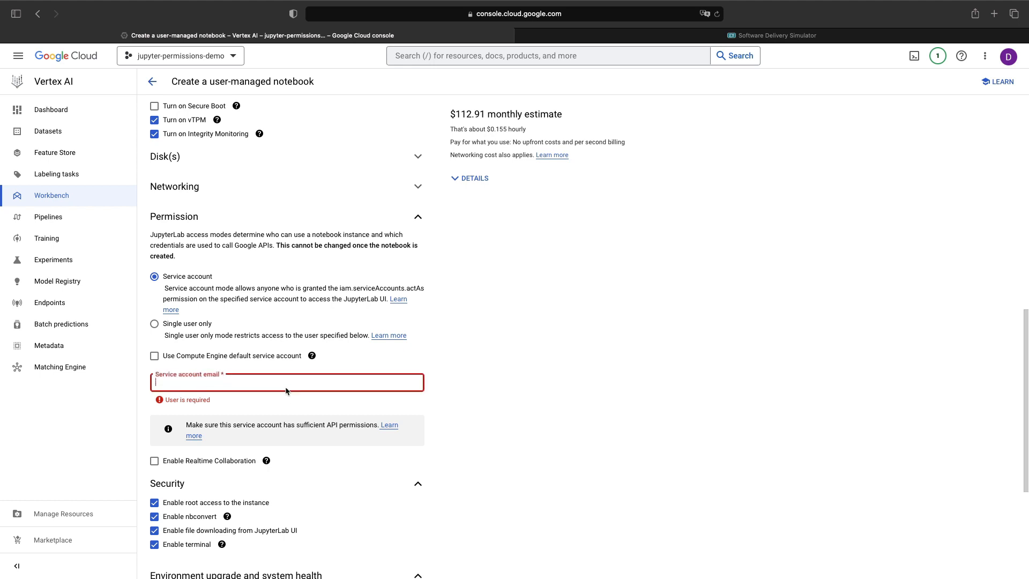
{"action": "key", "text": "super+v"}
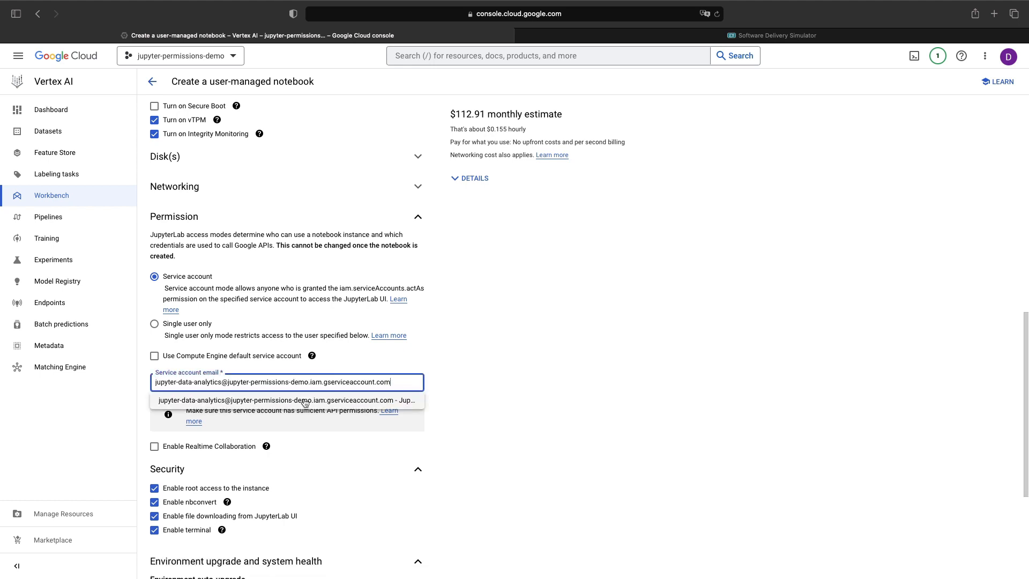
{"action": "left_click", "coordinate": [471, 391]}
- Review the notebook's available GPU types along with its machine and environment settings, without changing the selection
{"action": "scroll", "coordinate": [460, 389], "scroll_direction": "up", "scroll_amount": 5}
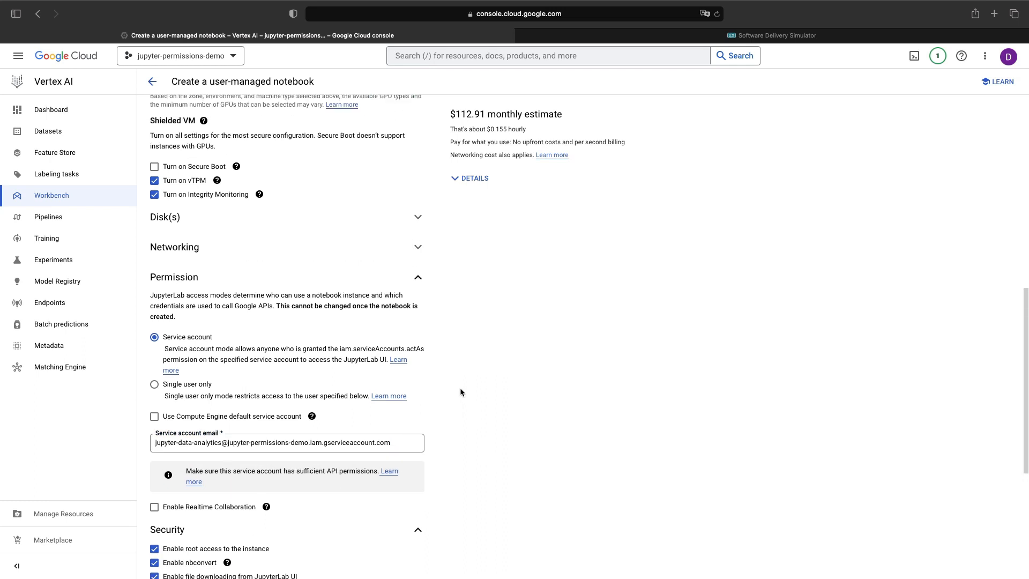
{"action": "scroll", "coordinate": [460, 388], "scroll_direction": "up", "scroll_amount": 2}
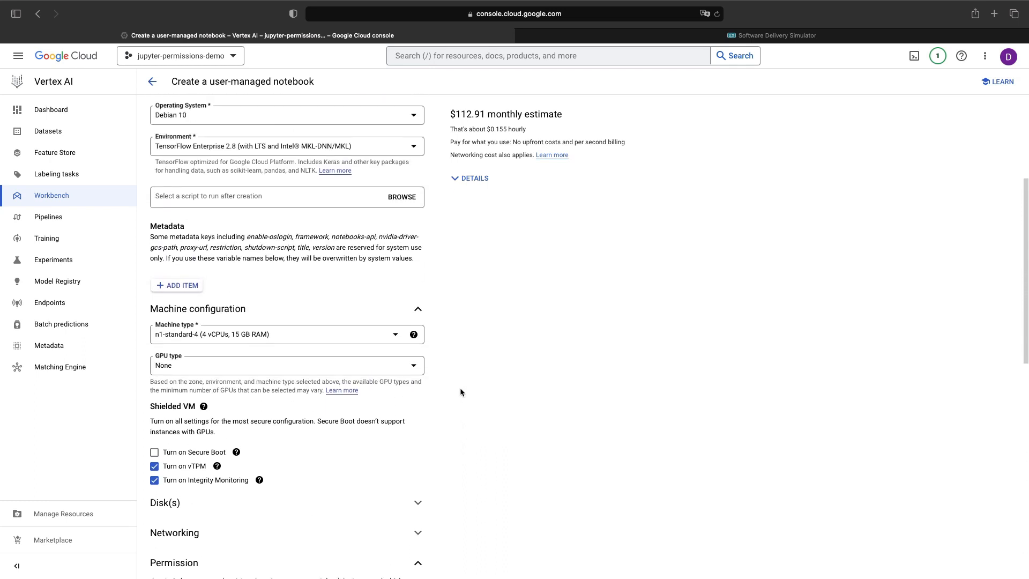
{"action": "left_click", "coordinate": [399, 399]}
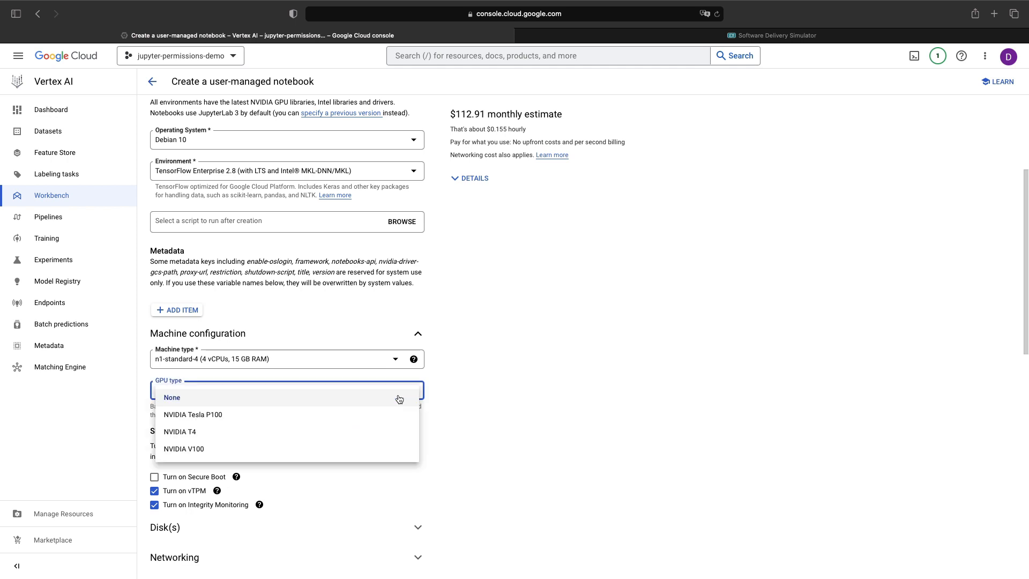
{"action": "left_click", "coordinate": [458, 381]}
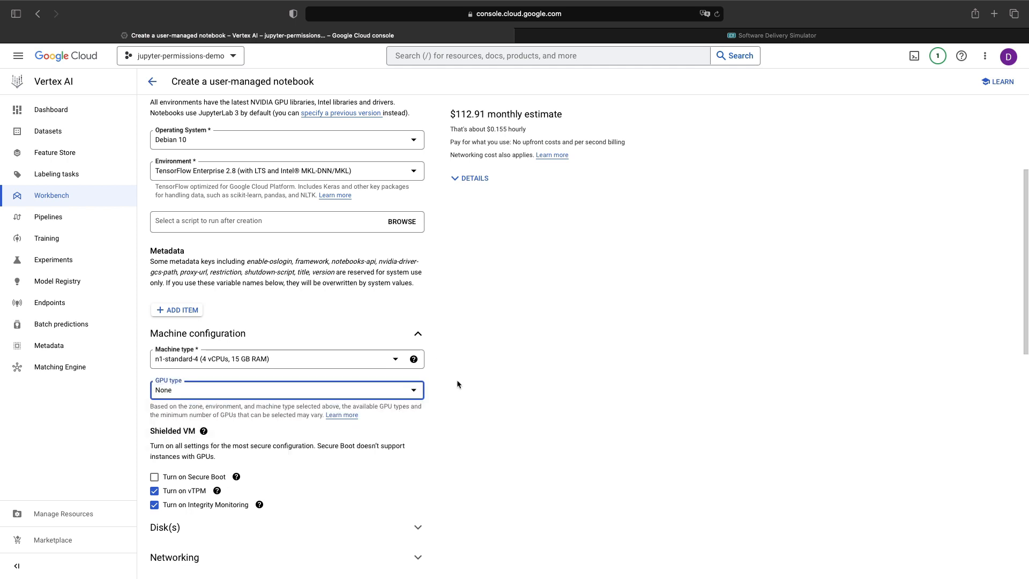
{"action": "scroll", "coordinate": [413, 408], "scroll_direction": "up", "scroll_amount": 1}
{"action": "scroll", "coordinate": [414, 409], "scroll_direction": "up", "scroll_amount": 3}
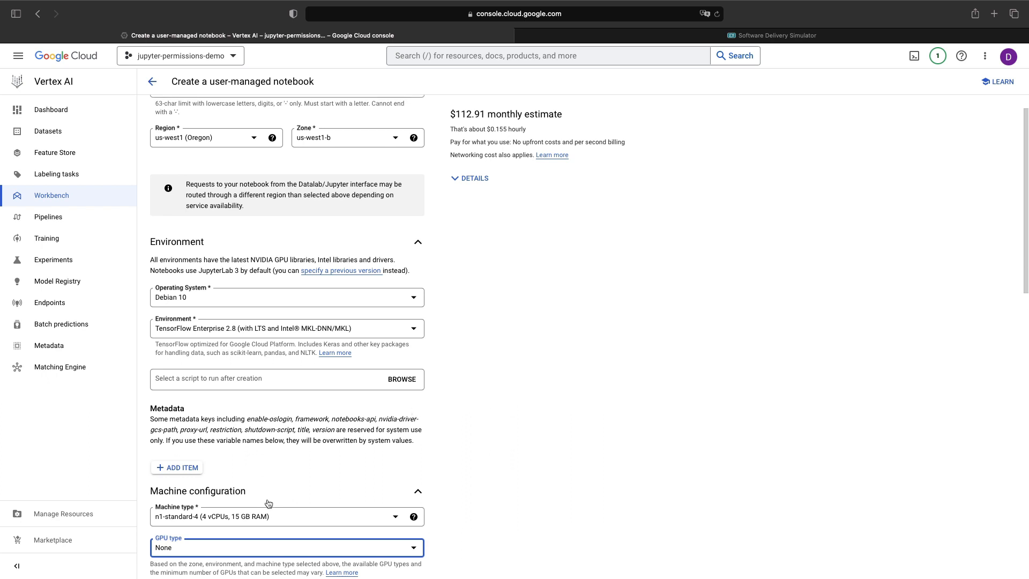
- Create the user-managed notebook with the current environment, machine and service account settings
{"action": "scroll", "coordinate": [376, 467], "scroll_direction": "up", "scroll_amount": 1}
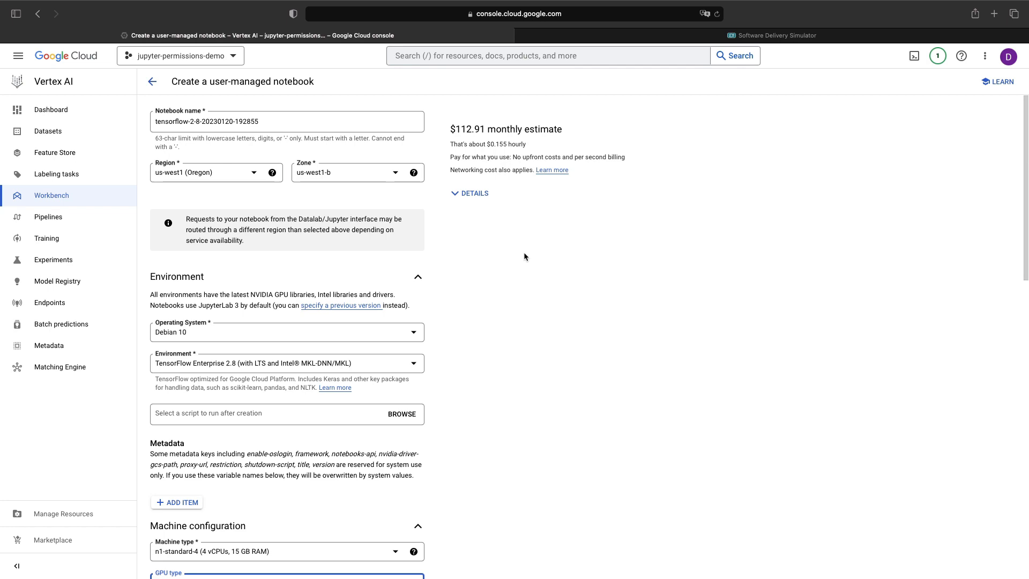
{"action": "scroll", "coordinate": [524, 256], "scroll_direction": "down", "scroll_amount": 15}
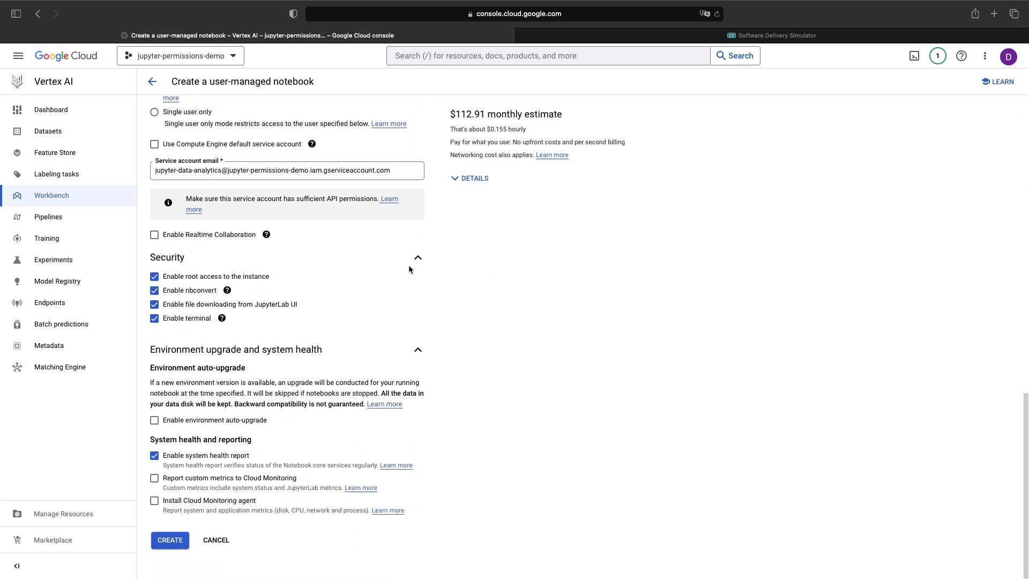
{"action": "left_click", "coordinate": [170, 540]}
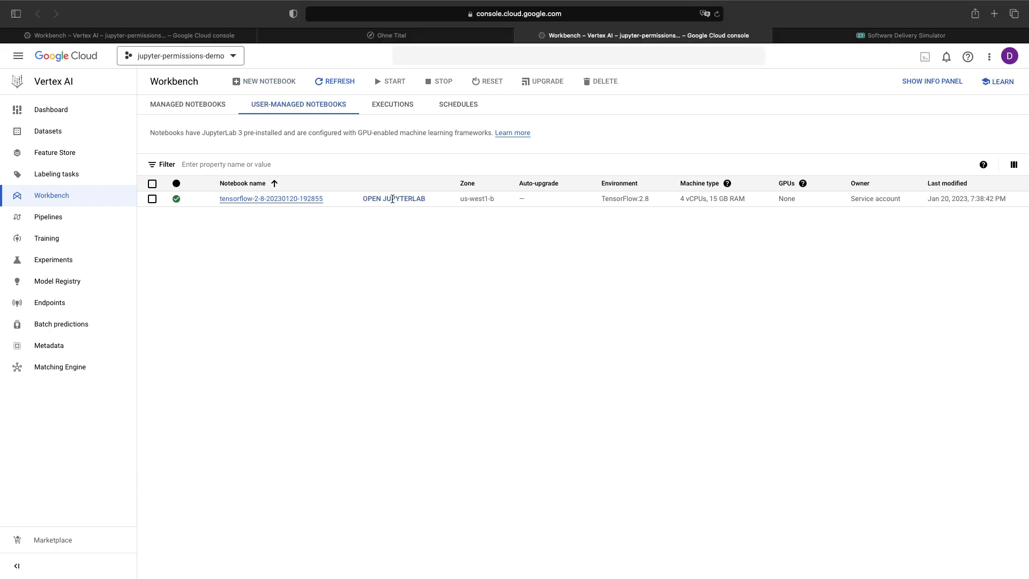
{"action": "left_click", "coordinate": [392, 199]}
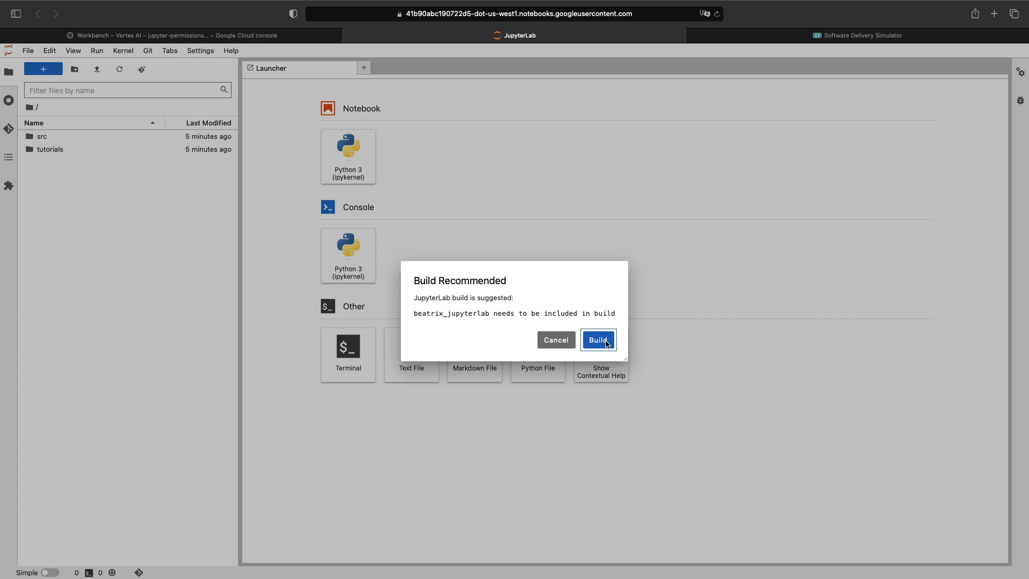
{"action": "left_click", "coordinate": [606, 344]}
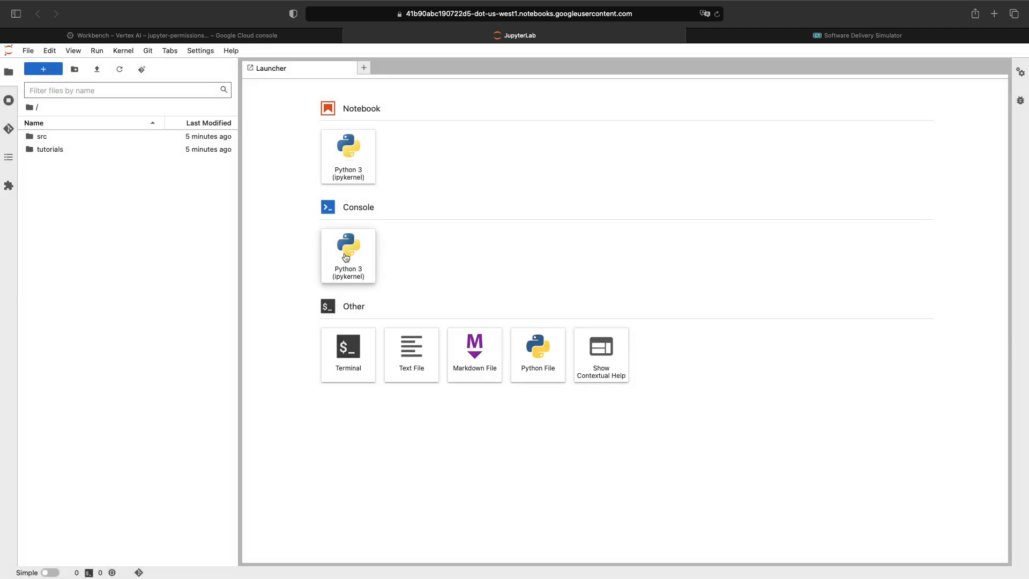
- Start a Python 3 notebook and fill its first cell with code that creates a US BigQuery dataset, leaving GCP_PROJECT and BQ_DATASET empty
{"action": "left_click", "coordinate": [354, 150]}
{"action": "left_click", "coordinate": [354, 150]}
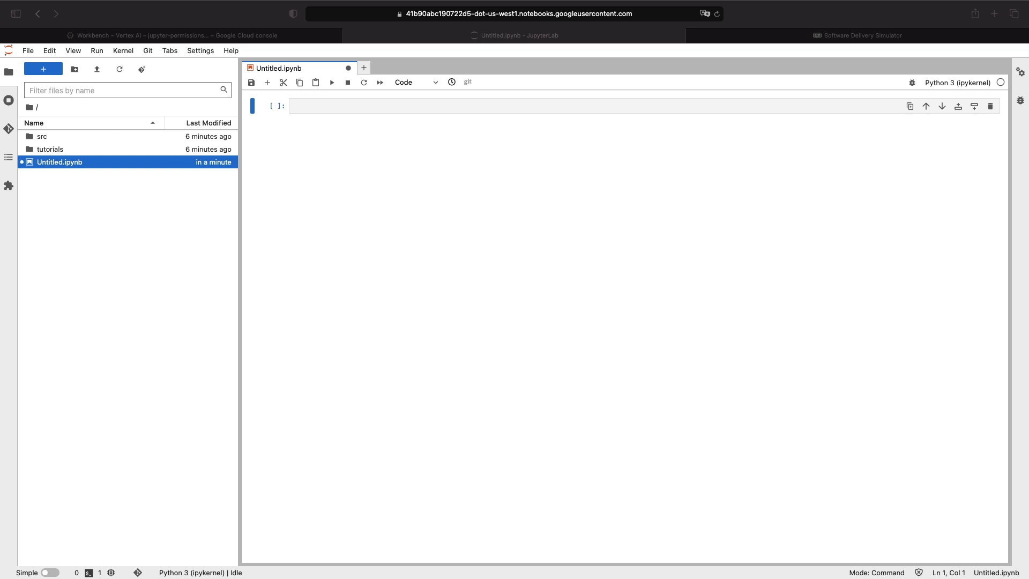
{"action": "left_click", "coordinate": [314, 110]}
{"action": "type", "text": "from google.cloud import bigquery  GCP_PROJECT = BQ_DATASET =  client = bigquery.Client()  # Create the BigQuery dataset dataset_id = f\"{GCP_PROJECT}.{BQ_DATASET}\" dataset = bigquery.Dataset(dataset_id) dataset.location = \"US\" try:     dataset = client.create_dataset(dataset, timeout=30)  # Make an API request.     print(\"Created dataset {}.{}\".format(client.project, dataset.dataset_id)) except exceptions.Conflict:     print(\"Dataset already exists - choose a new name if the dataset is not under your control\")     pass"}
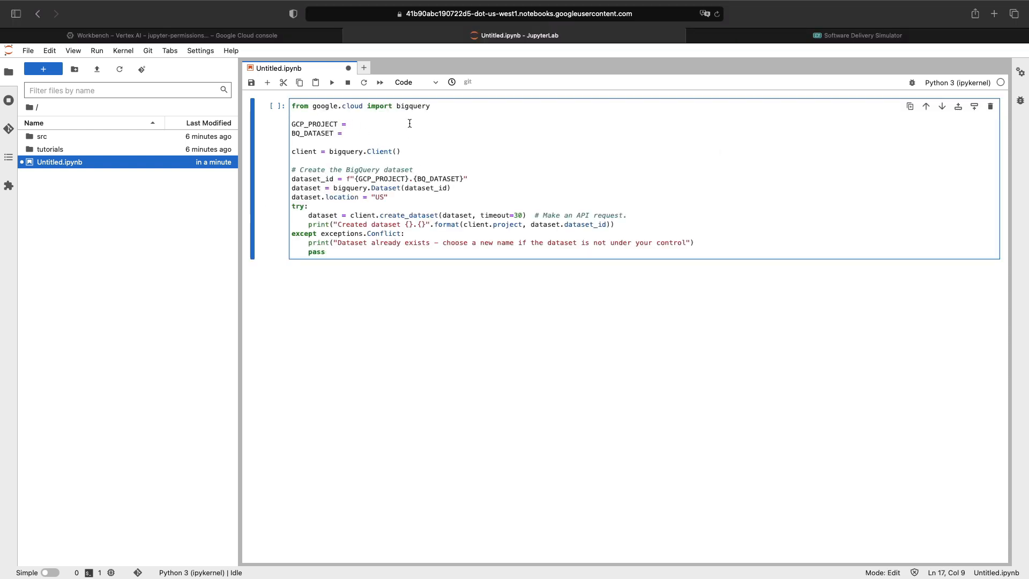
- Set BQ_DATASET to "example" in the BigQuery dataset cell
{"action": "left_click", "coordinate": [357, 125]}
{"action": "left_click", "coordinate": [353, 134]}
{"action": "type", "text": "\"example\""}
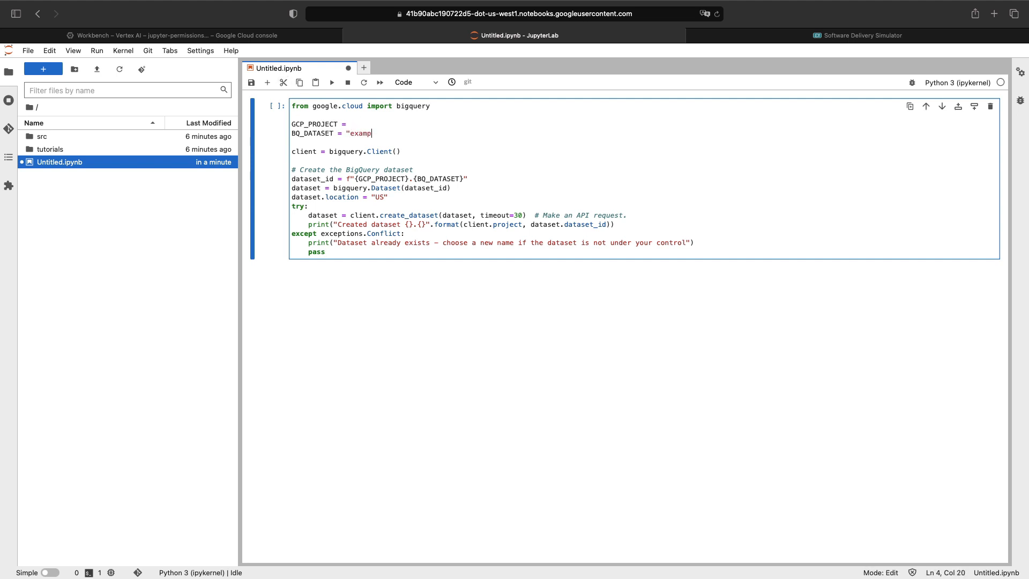
- Copy the project ID from the Cloud console, set GCP_PROJECT to "jupyter-permissions-demo" in the notebook, and run the dataset cell
{"action": "left_click", "coordinate": [217, 39]}
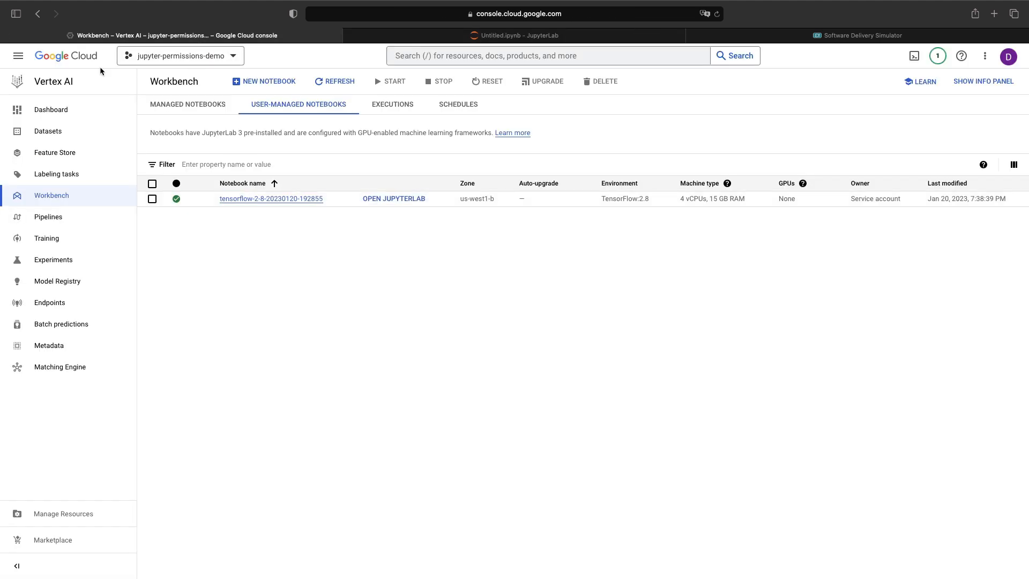
{"action": "left_click", "coordinate": [83, 59]}
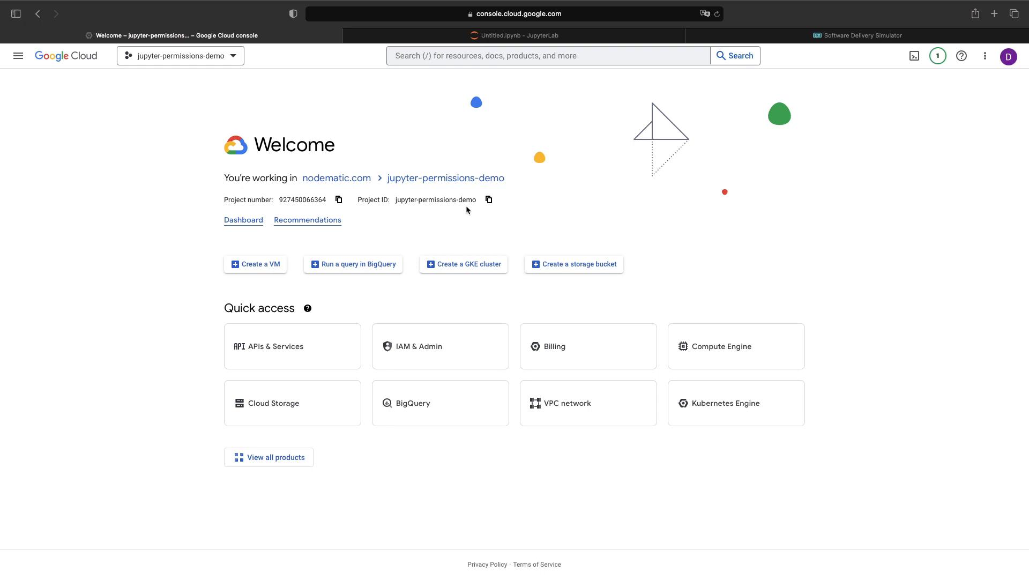
{"action": "left_click", "coordinate": [488, 199]}
{"action": "left_click", "coordinate": [477, 35]}
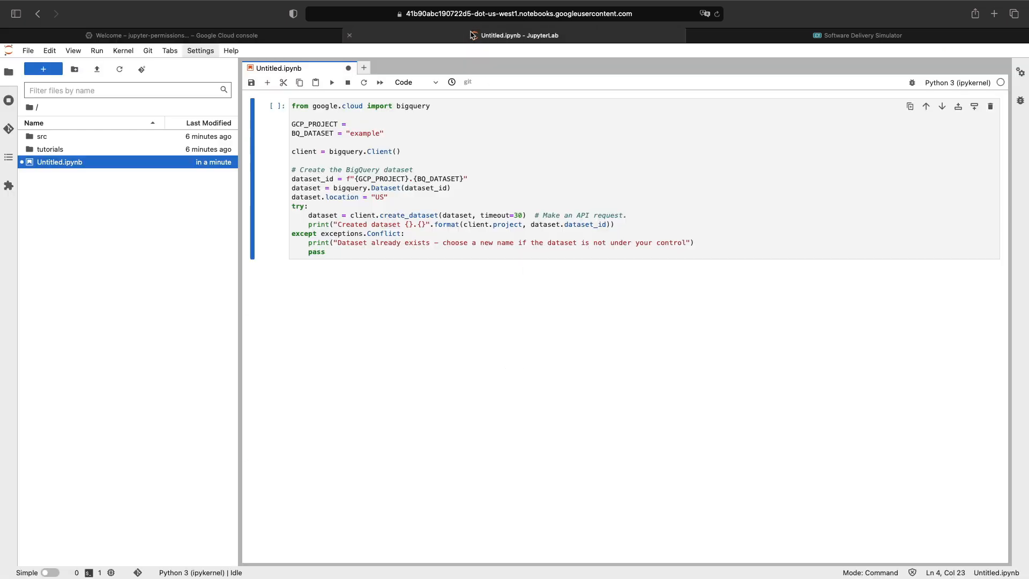
{"action": "left_click", "coordinate": [383, 127]}
{"action": "key", "text": "super+v"}
{"action": "type", "text": "\""}
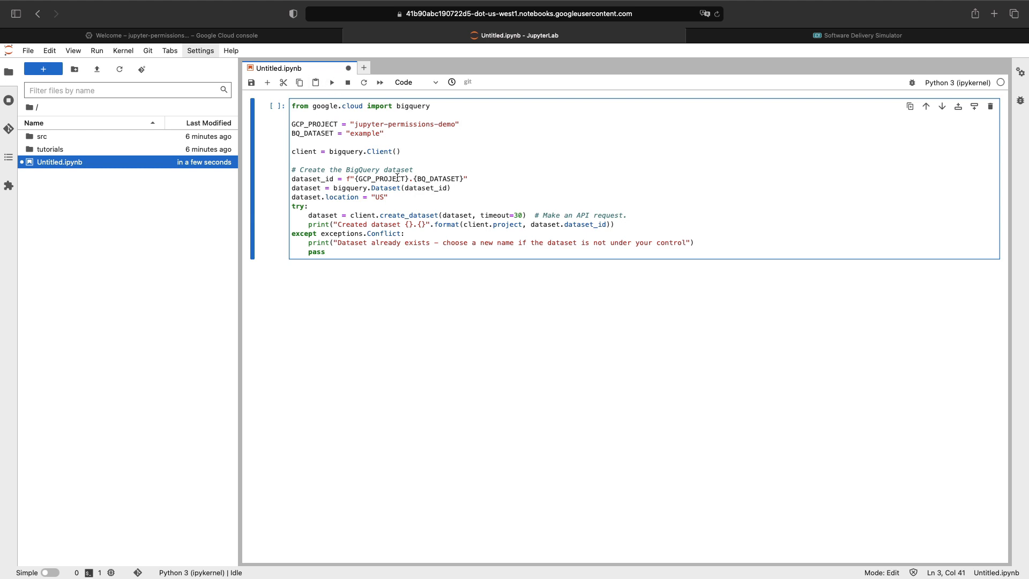
{"action": "key", "text": "shift+Return"}
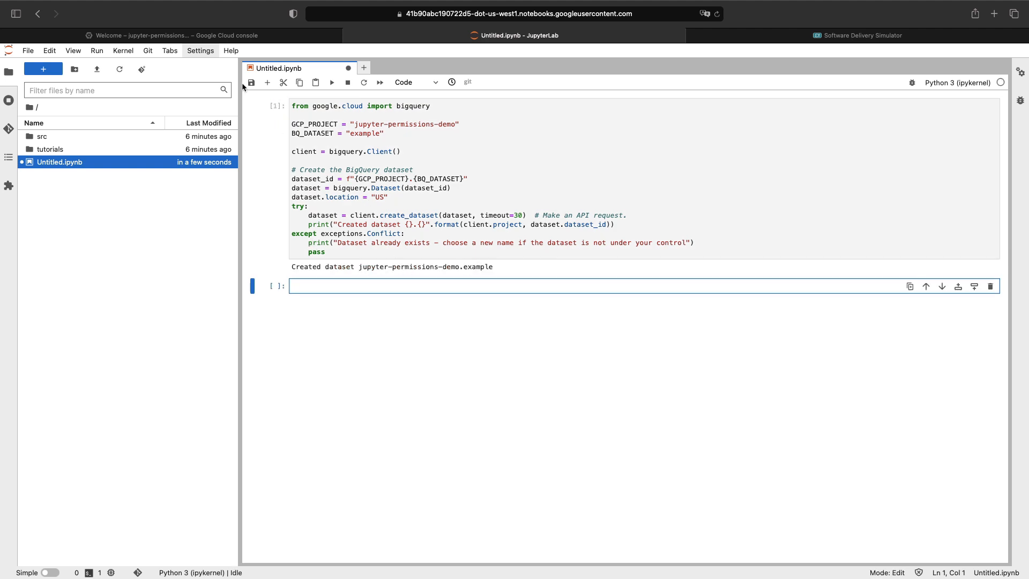
- In the Cloud console's BigQuery workspace, delete the example dataset from jupyter-permissions-demo, confirming with "delete"
{"action": "left_click", "coordinate": [211, 40]}
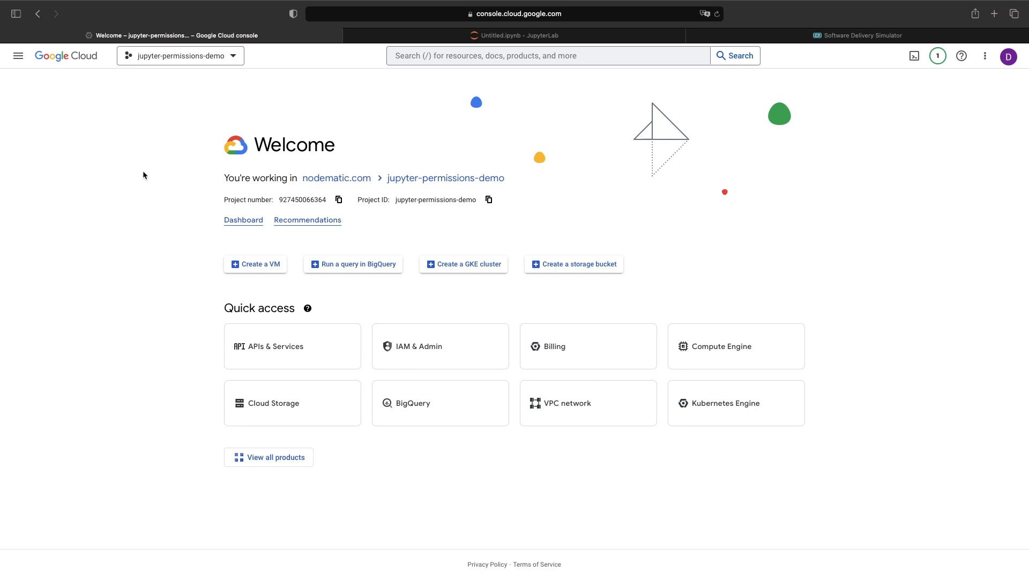
{"action": "left_click", "coordinate": [406, 411]}
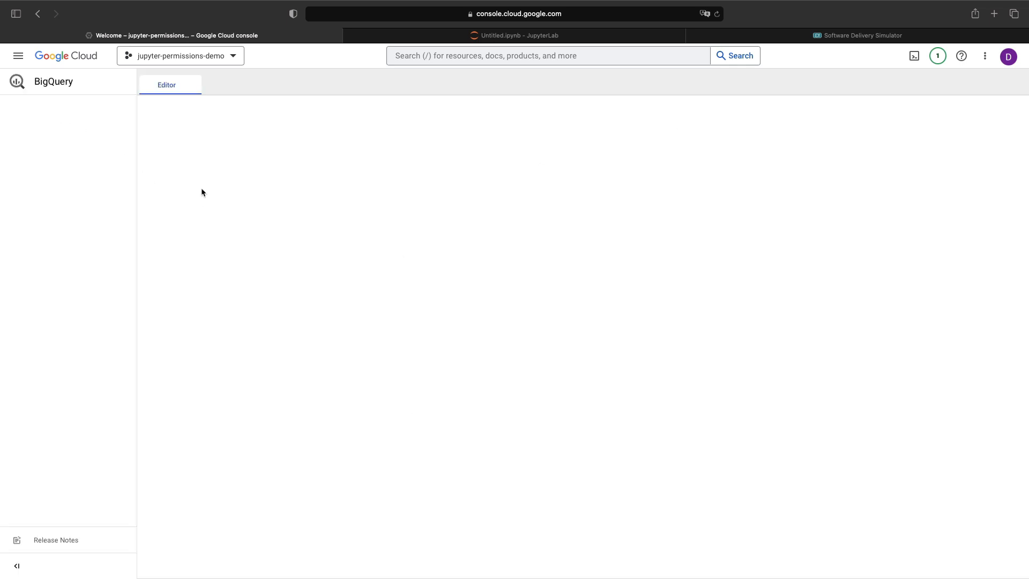
{"action": "left_click", "coordinate": [146, 159]}
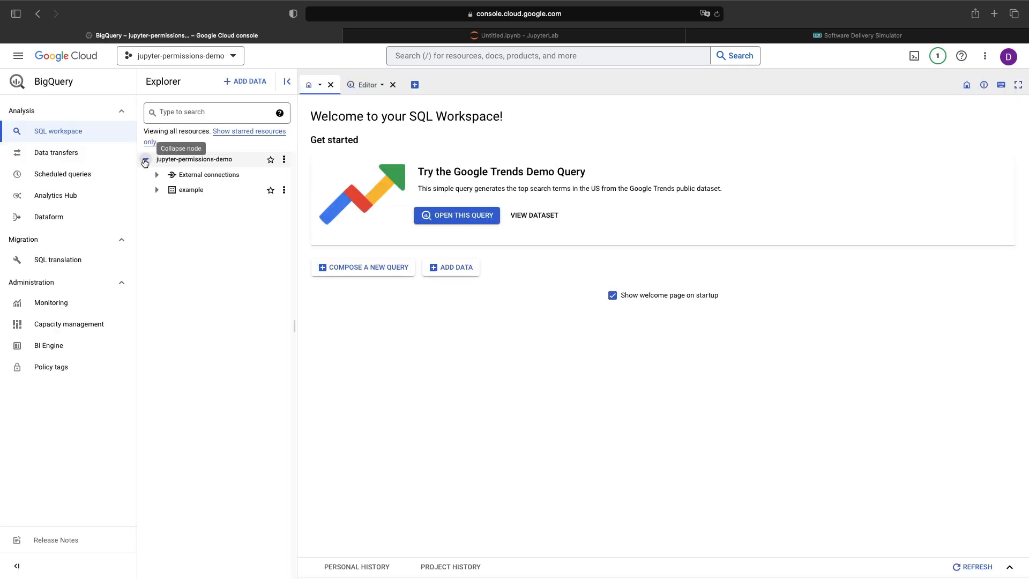
{"action": "left_click", "coordinate": [285, 191]}
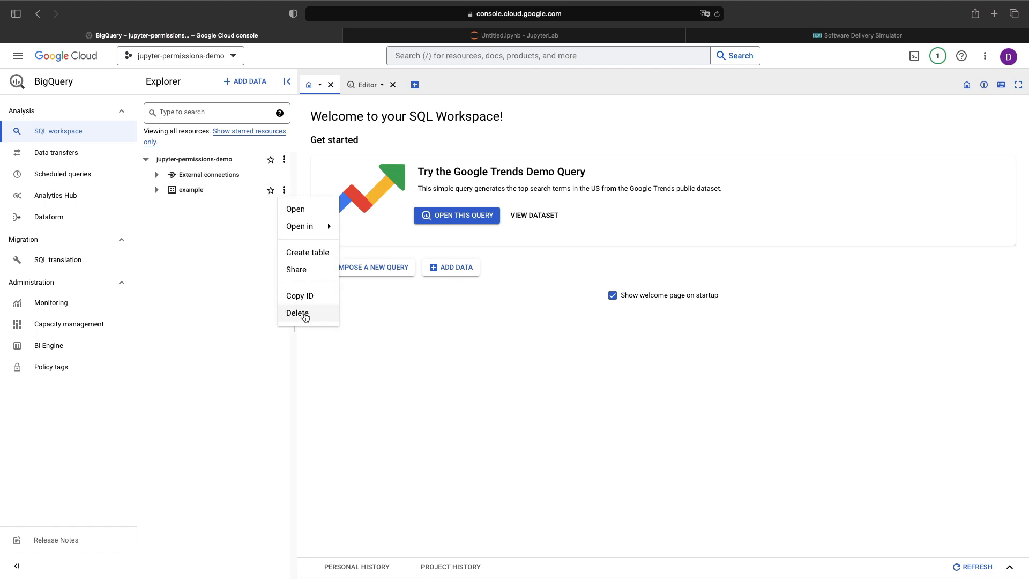
{"action": "left_click", "coordinate": [305, 315]}
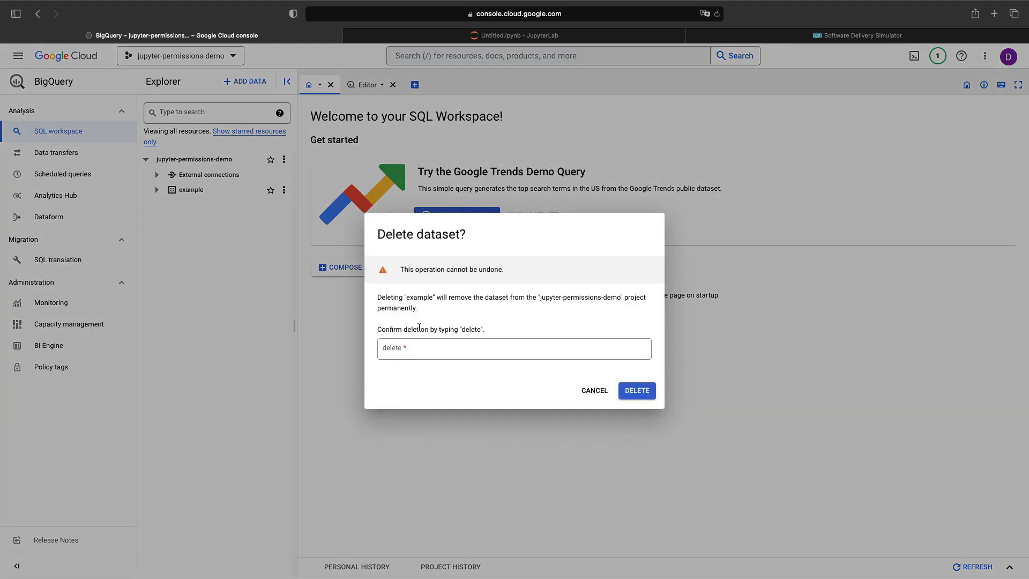
{"action": "left_click", "coordinate": [416, 348]}
{"action": "type", "text": "delete"}
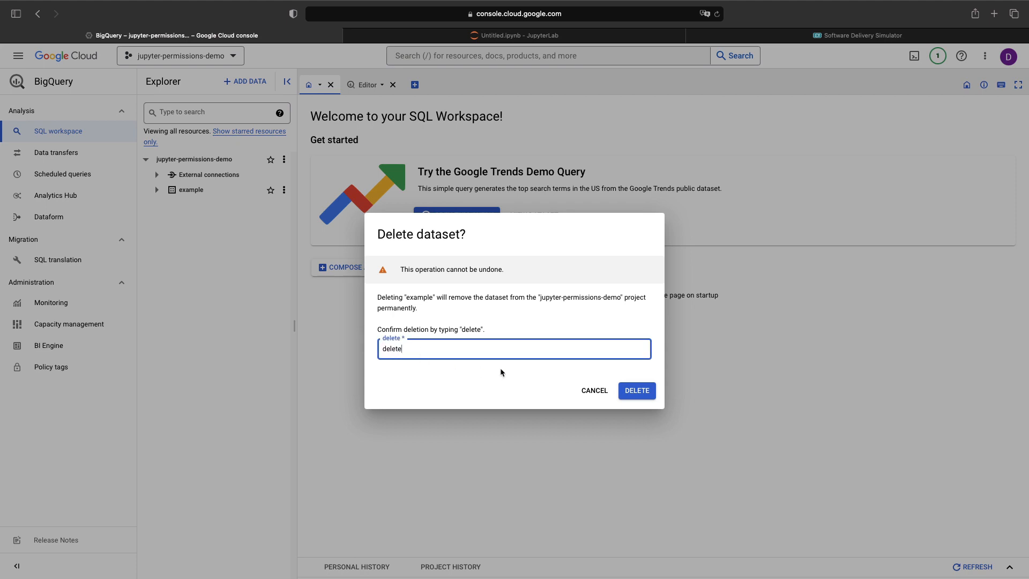
{"action": "left_click", "coordinate": [637, 391]}
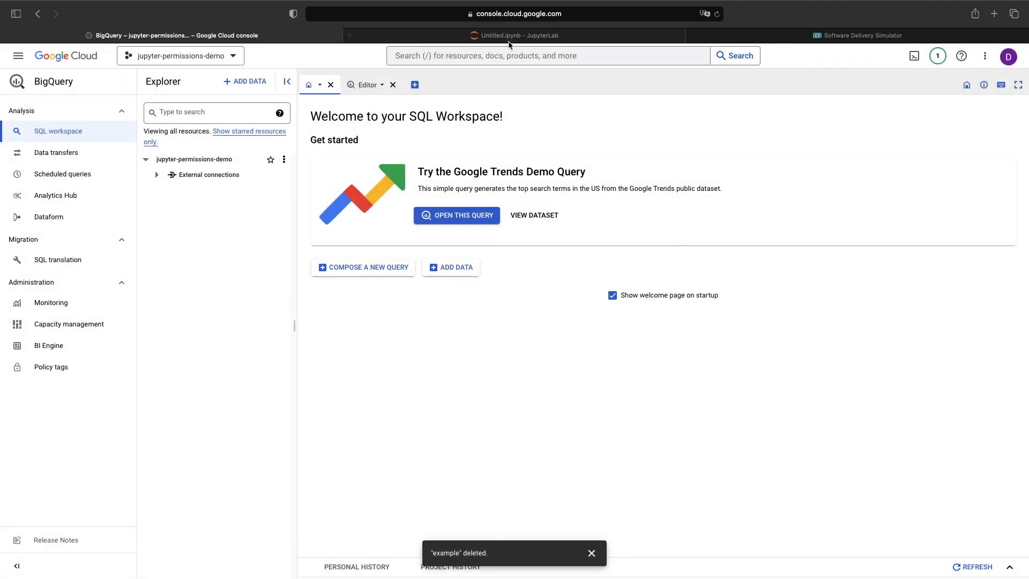
- Return to JupyterLab and paste the code that creates a STANDARD-class Cloud Storage bucket into the empty second cell
{"action": "left_click", "coordinate": [509, 37]}
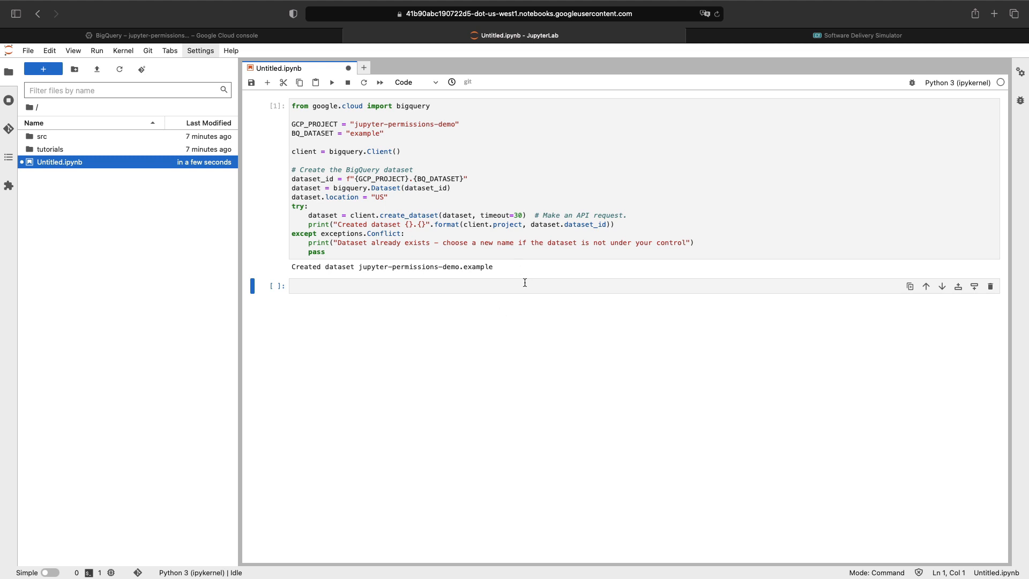
{"action": "left_click", "coordinate": [385, 286]}
{"action": "key", "text": "super+v"}
- Set GCP_REGION to "us-central1" and GCP_BUCKET to "example-bucket-name-unique-p-101fn-u", and run the bucket cell
{"action": "left_click", "coordinate": [362, 304]}
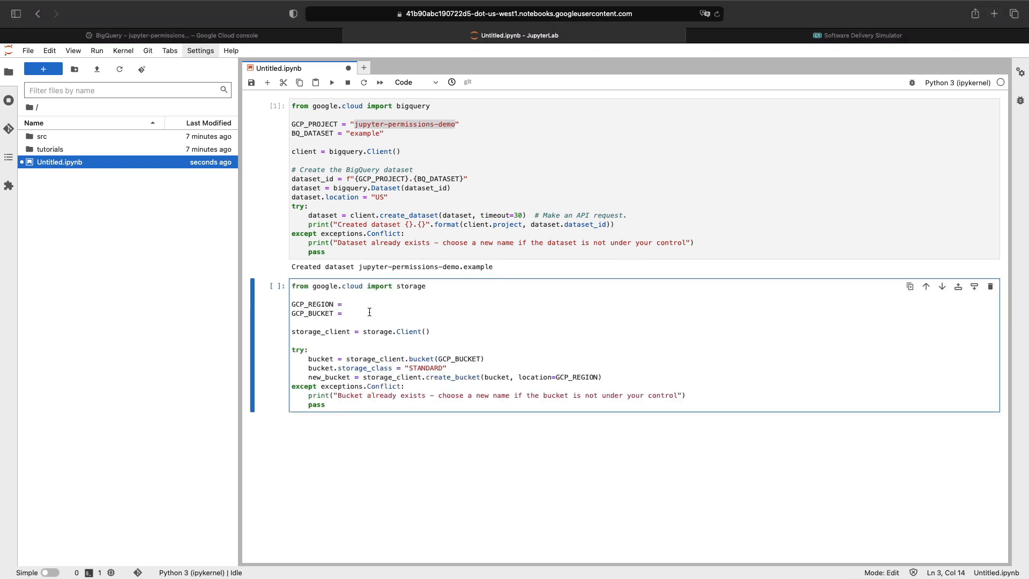
{"action": "left_click", "coordinate": [370, 310]}
{"action": "type", "text": "\"us-central1\""}
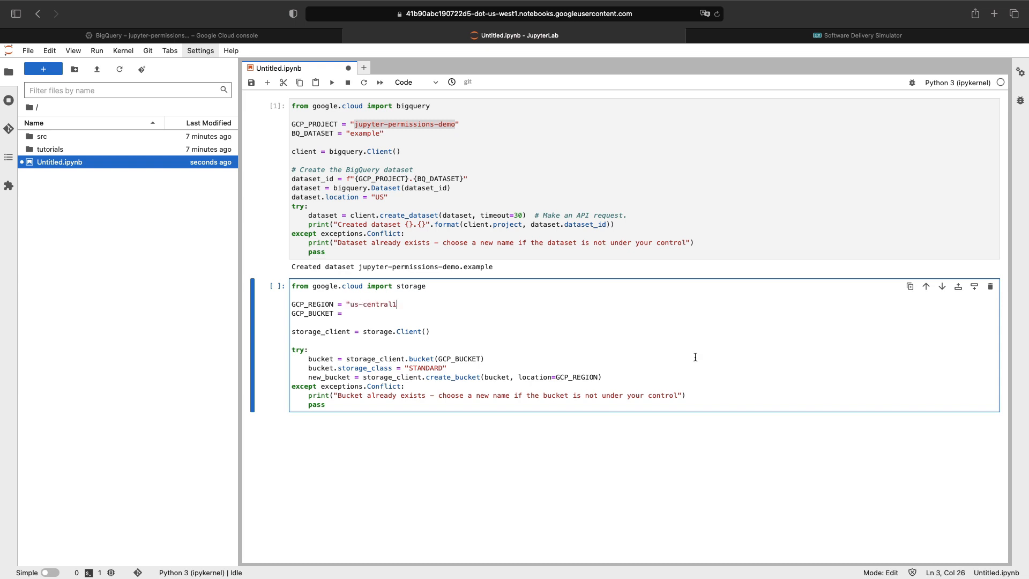
{"action": "key", "text": "Down"}
{"action": "type", "text": "\"example-bucket-name-unique-p-101fn-u"}
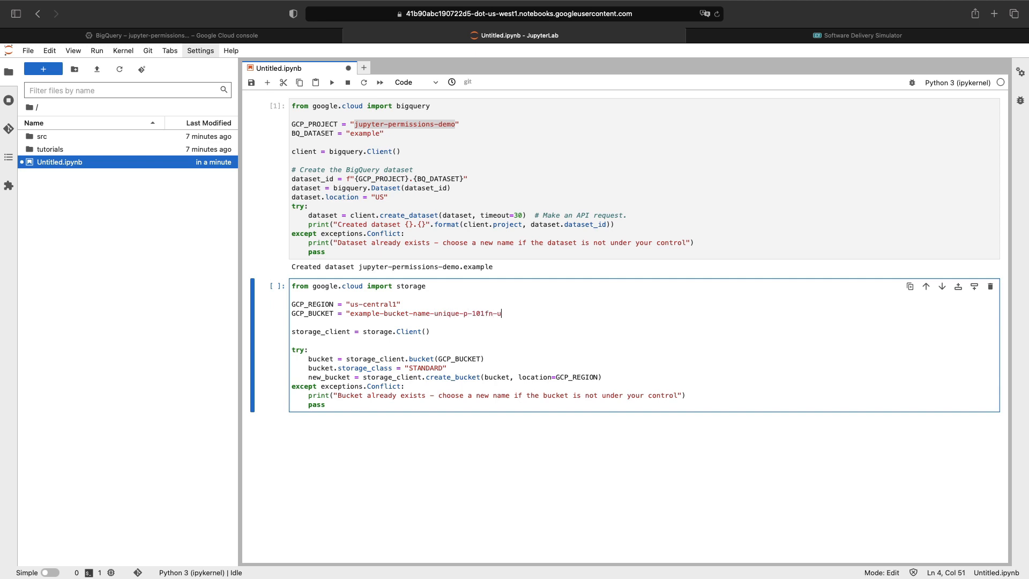
{"action": "type", "text": "\""}
{"action": "key", "text": "shift+Return"}
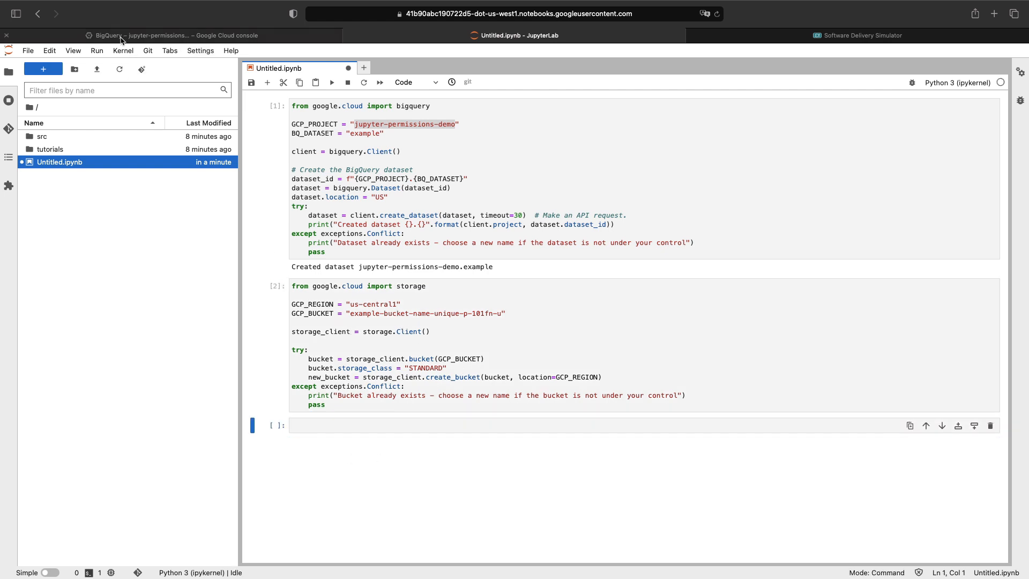
- Switch to the Cloud console and open the project's Cloud Storage bucket list
{"action": "left_click", "coordinate": [123, 39]}
{"action": "left_click", "coordinate": [18, 56]}
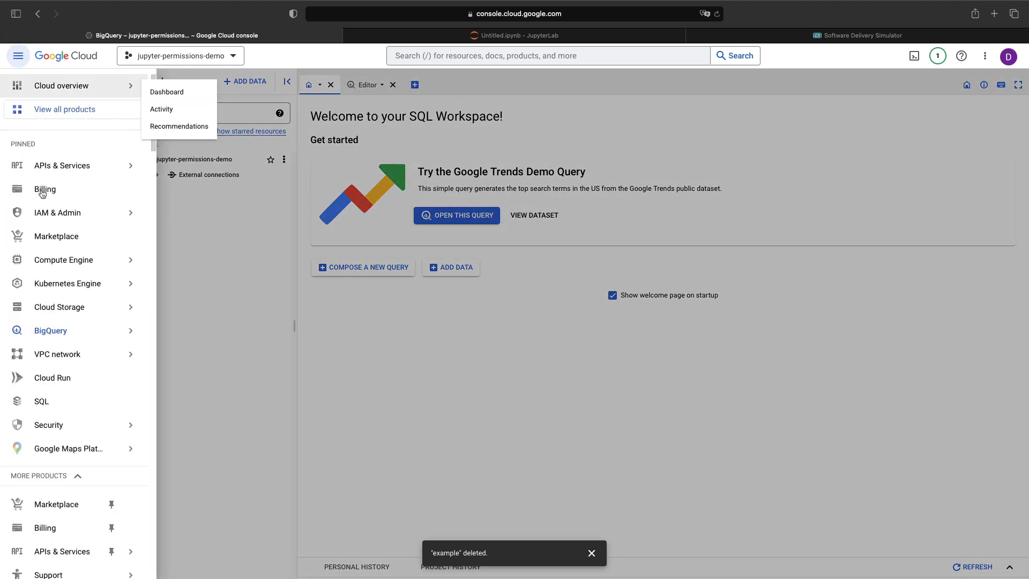
{"action": "mouse_move", "coordinate": [60, 332]}
{"action": "left_click", "coordinate": [61, 309]}
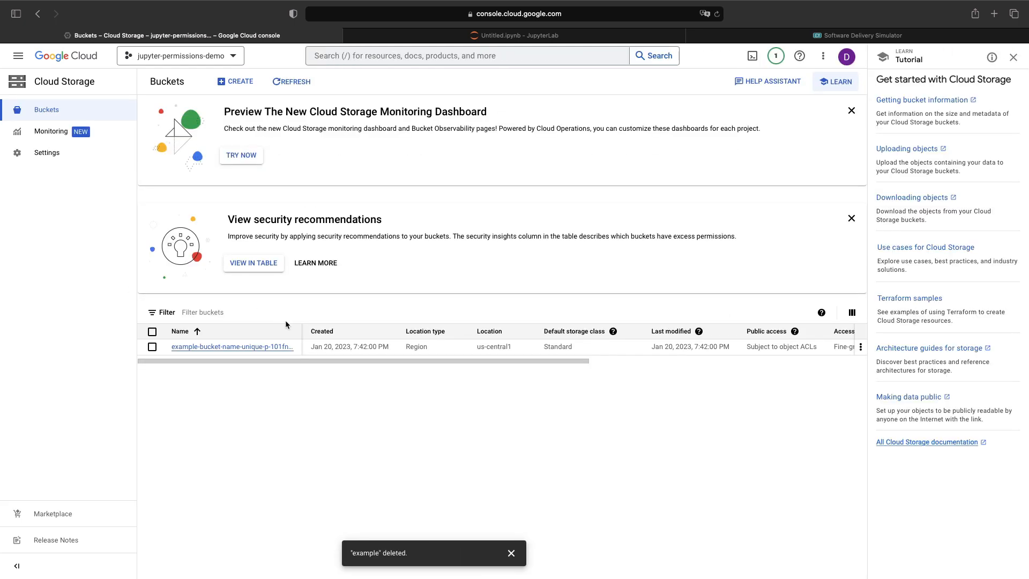
- Delete the bucket example-bucket-name-unique-p-101fn-u, confirming with "DELETE", and close the Cloud Storage tutorial
{"action": "left_click", "coordinate": [152, 347]}
{"action": "left_click", "coordinate": [285, 83]}
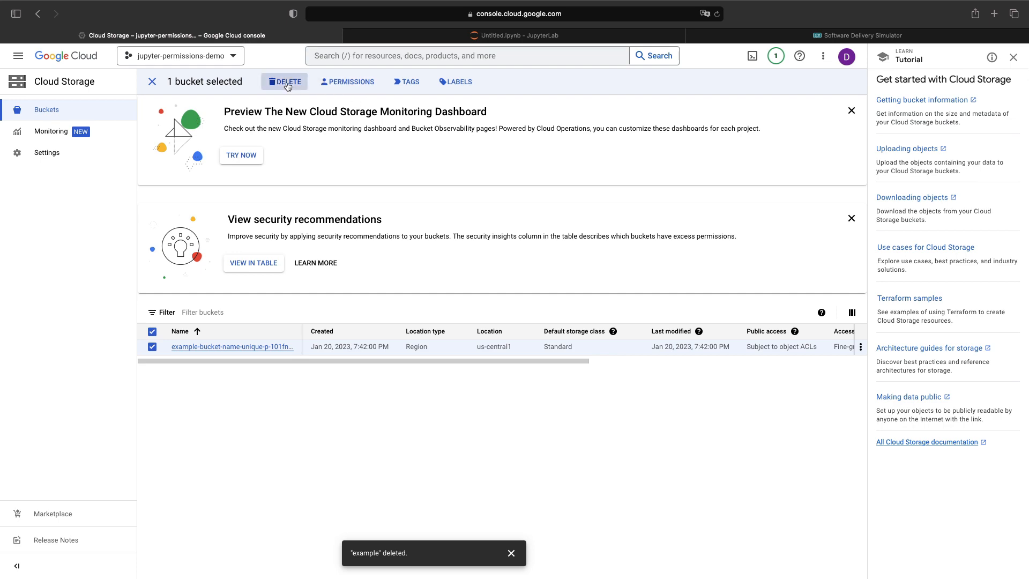
{"action": "left_click", "coordinate": [383, 368]}
{"action": "type", "text": "DELETE"}
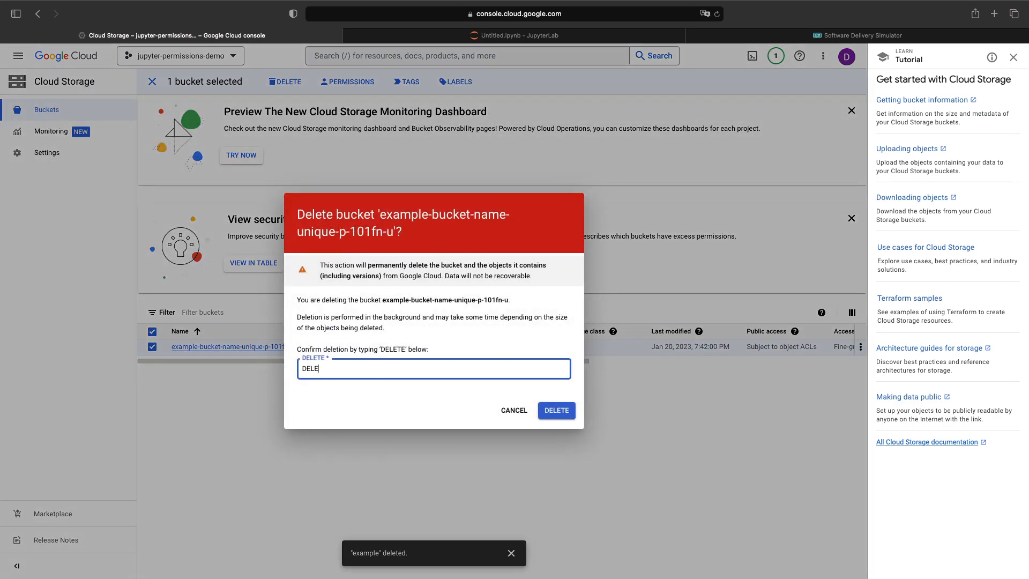
{"action": "left_click", "coordinate": [557, 410]}
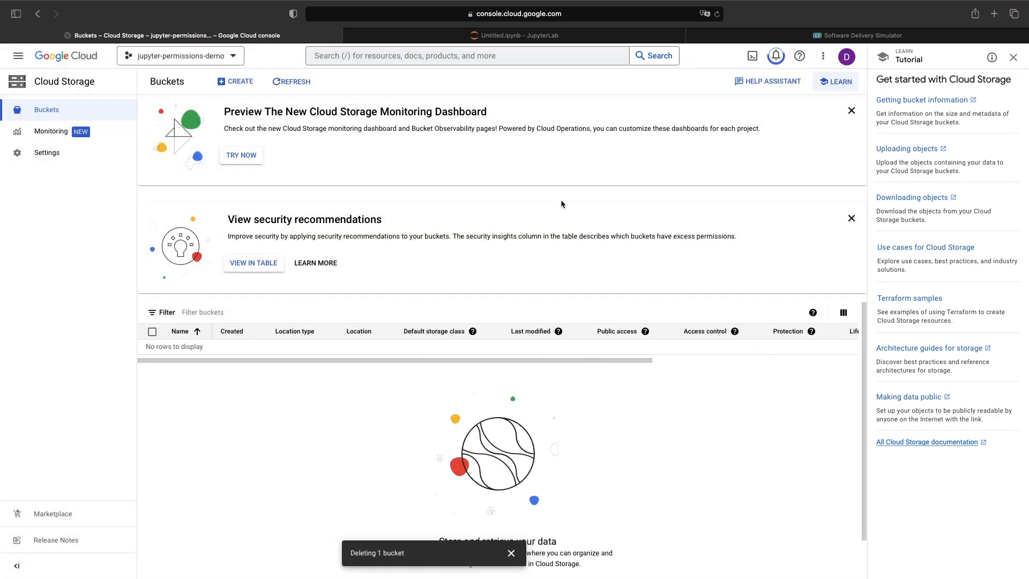
{"action": "left_click", "coordinate": [1013, 57]}
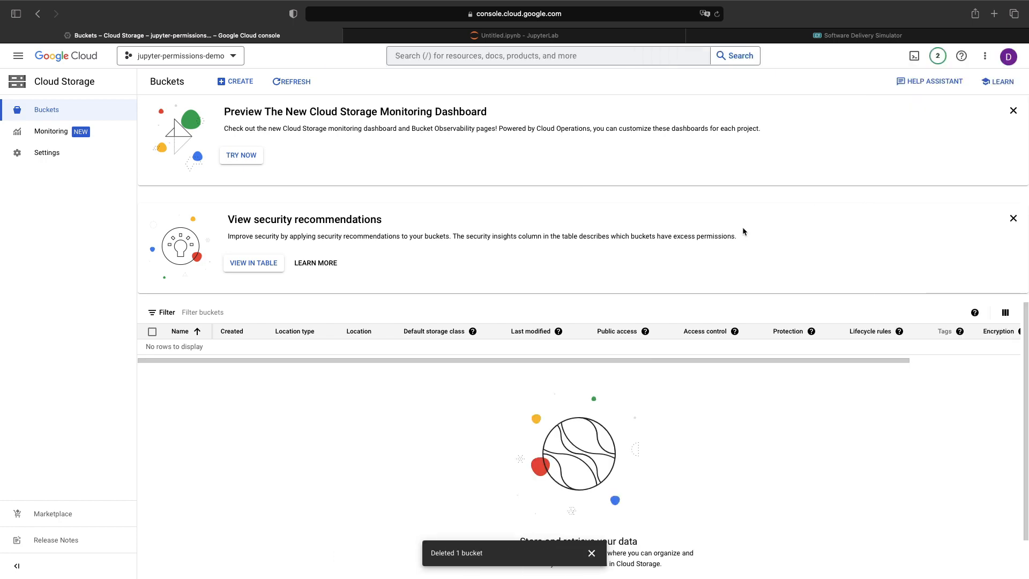
{"action": "key", "text": "super+equal"}
- Return to JupyterLab and fill the third cell with code that imports aiplatform and initializes Vertex AI with project, location and experiment variables
{"action": "left_click", "coordinate": [519, 35]}
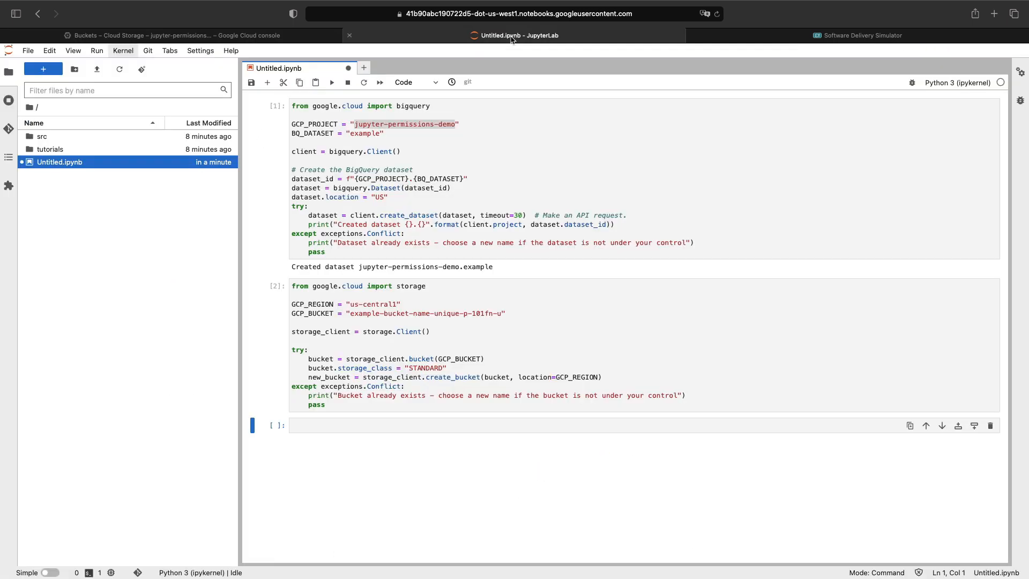
{"action": "left_click", "coordinate": [382, 423]}
{"action": "type", "text": "from google.cloud import aiplatform  GCP_PROJECT = GCP_REGION = EXPERIMENT_NAME =  # Vertex AI initialization aiplatform.init(     project=GCP_PROJECT,     location=GCP_REGION,     experiment=EXPERIMENT_NAME, )"}
{"action": "scroll", "coordinate": [411, 440], "scroll_direction": "down", "scroll_amount": 1}
- Set the Vertex AI cell's GCP_PROJECT to "jupyter-permissions-demo", copying the project ID from the first cell
{"action": "left_click", "coordinate": [375, 425]}
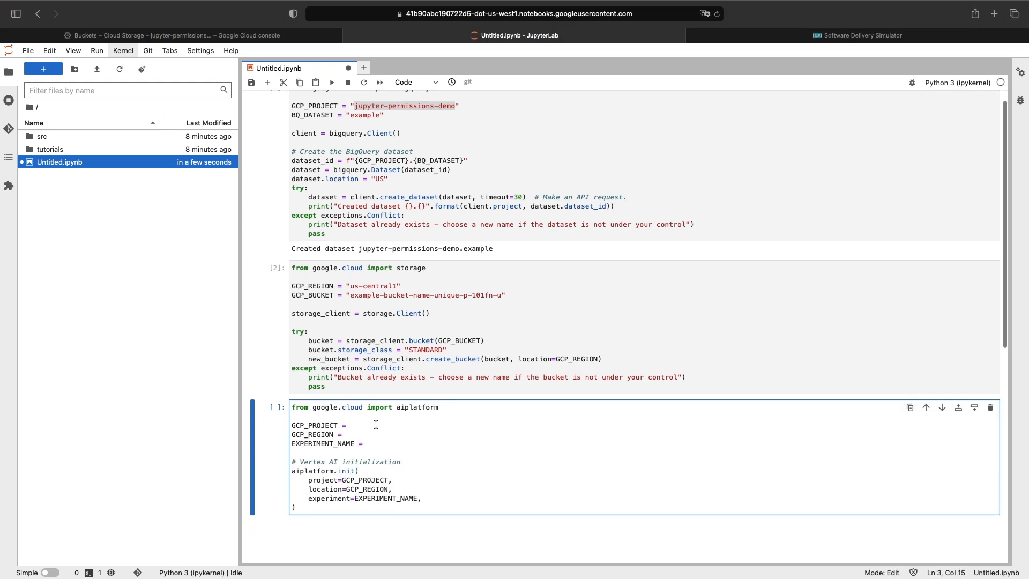
{"action": "type", "text": "\""}
{"action": "left_click_drag", "start_coordinate": [355, 105], "coordinate": [455, 105]}
{"action": "key", "text": "super+c"}
{"action": "left_click", "coordinate": [378, 426]}
{"action": "key", "text": "super+v"}
{"action": "type", "text": "\""}
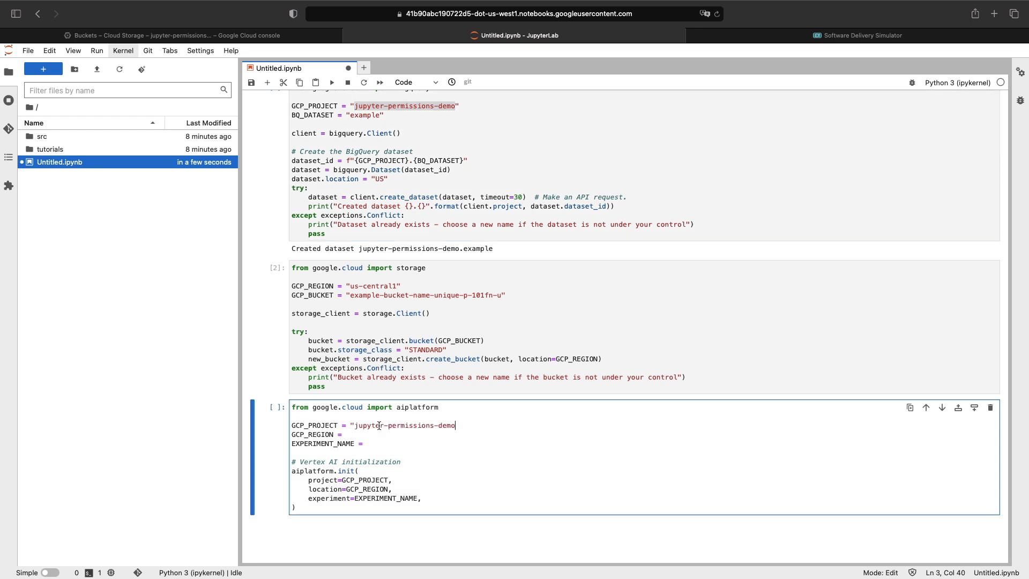
- Set GCP_REGION to "us-central1" and EXPERIMENT_NAME to "example", and run the Vertex AI initialization cell
{"action": "left_click", "coordinate": [376, 435]}
{"action": "type", "text": "\"us-central1\""}
{"action": "left_click", "coordinate": [394, 445]}
{"action": "type", "text": "\"example\""}
{"action": "key", "text": "shift+Return"}
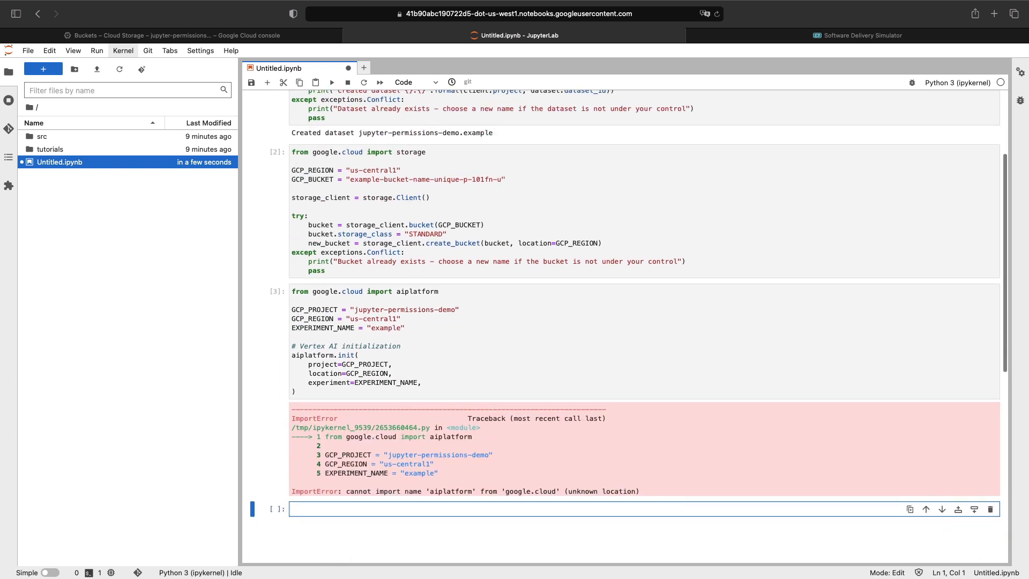
- Open a new JupyterLab terminal and install the google-cloud-aiplatform package with pip
{"action": "left_click", "coordinate": [391, 410]}
{"action": "left_click", "coordinate": [394, 352]}
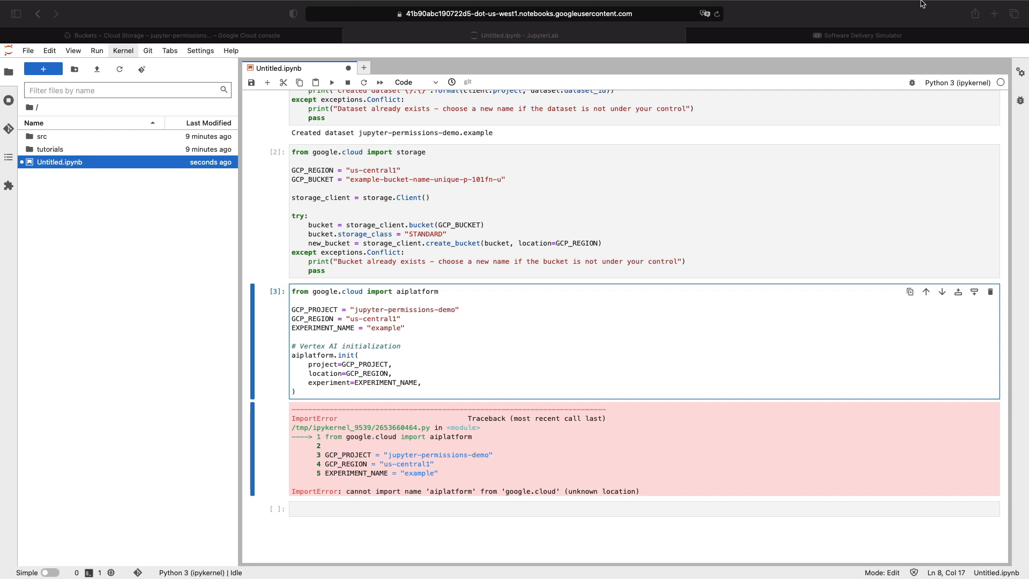
{"action": "left_click", "coordinate": [28, 51]}
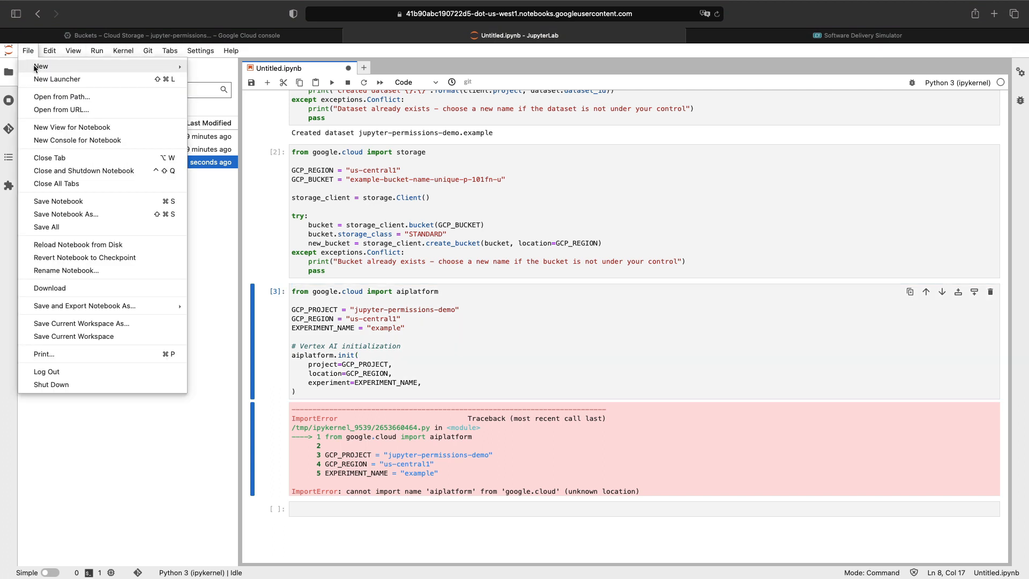
{"action": "mouse_move", "coordinate": [54, 66]}
{"action": "left_click", "coordinate": [205, 92]}
{"action": "left_click", "coordinate": [448, 272]}
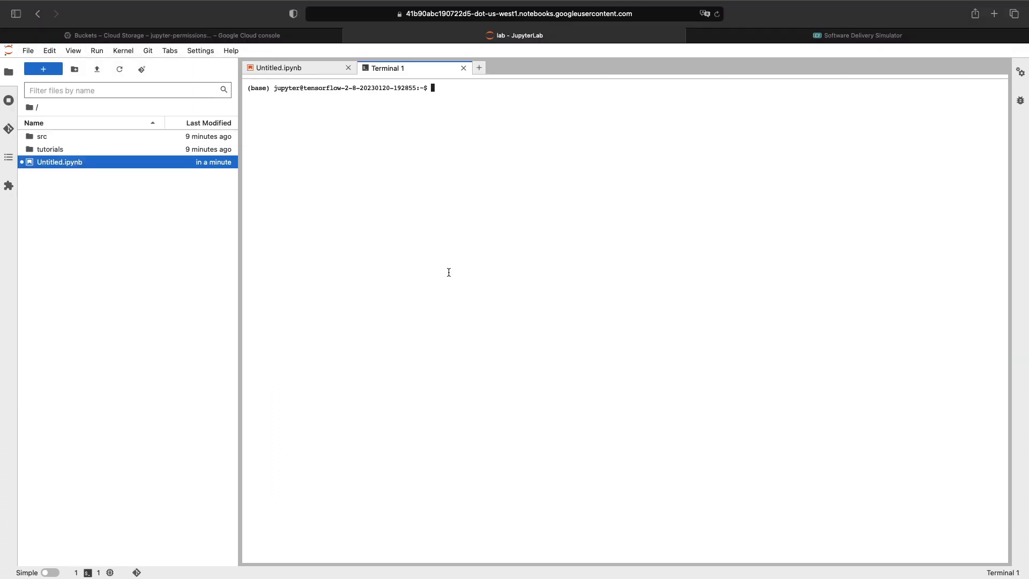
{"action": "type", "text": "pip install"}
{"action": "key", "text": "super+v"}
{"action": "key", "text": "Return"}
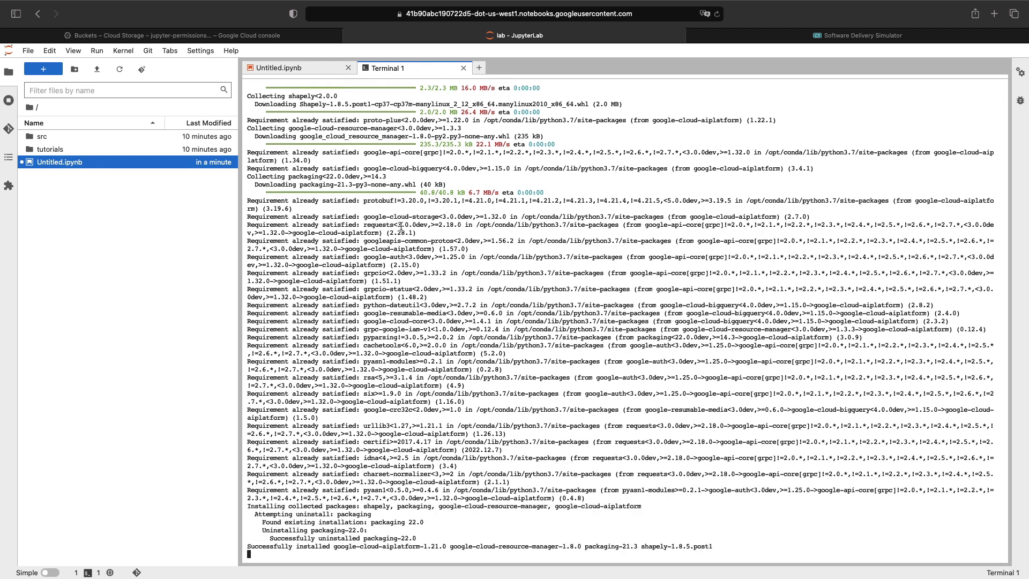
{"action": "scroll", "coordinate": [413, 171], "scroll_direction": "up", "scroll_amount": 3}
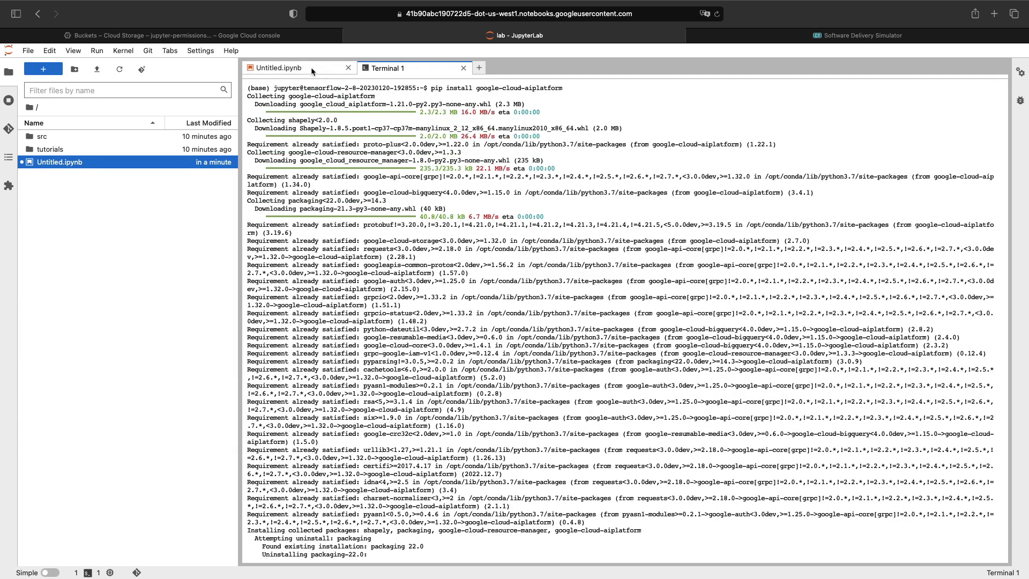
- Return to the Untitled.ipynb notebook and restart its Python 3 kernel
{"action": "left_click", "coordinate": [278, 68]}
{"action": "left_click", "coordinate": [531, 338]}
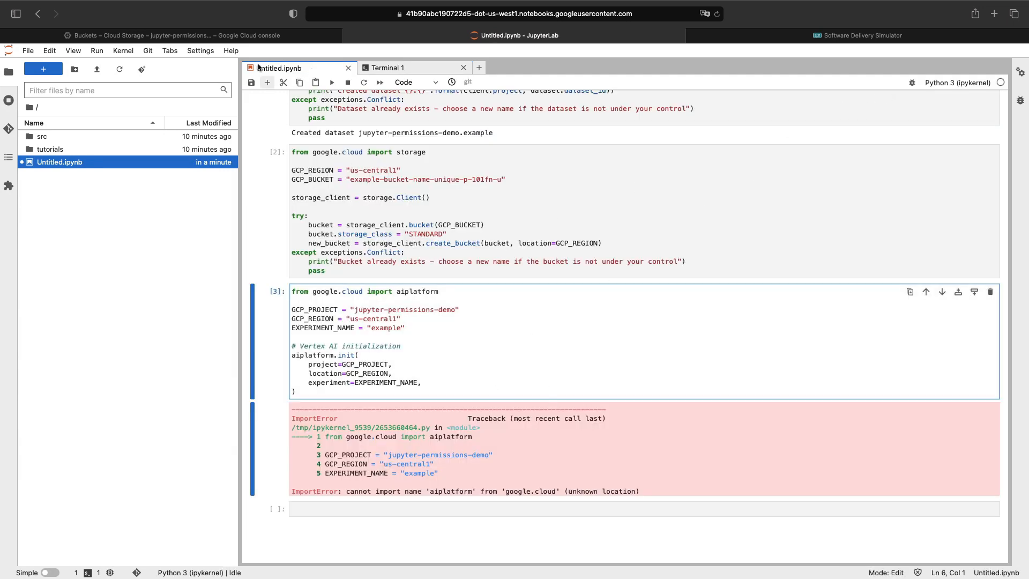
{"action": "left_click", "coordinate": [168, 50]}
{"action": "mouse_move", "coordinate": [122, 55]}
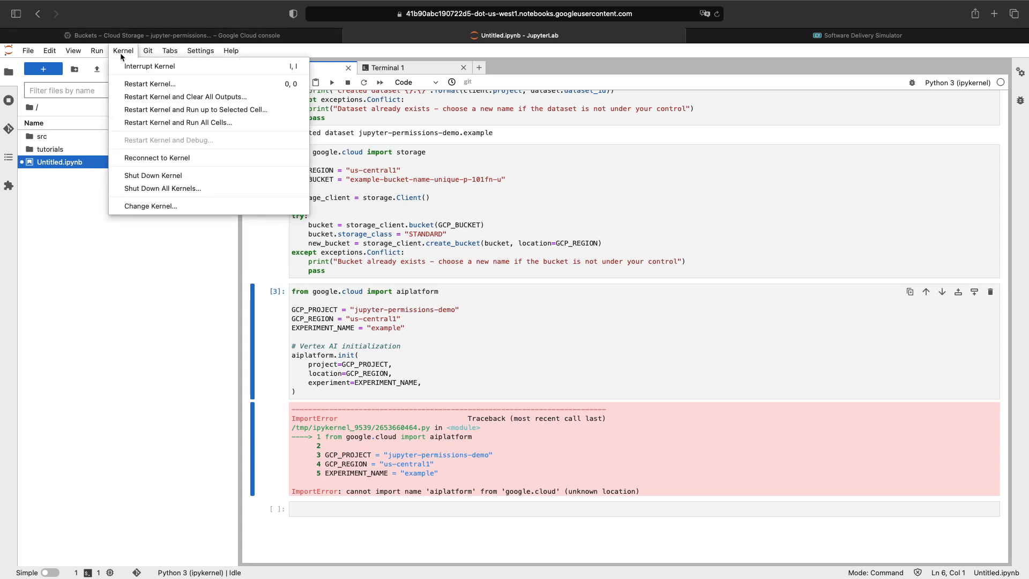
{"action": "left_click", "coordinate": [155, 84]}
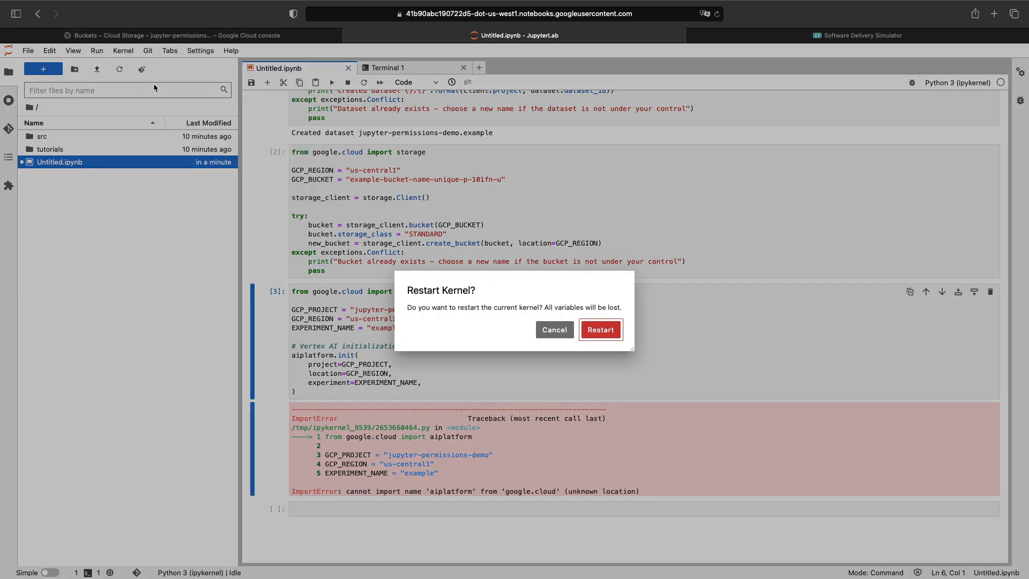
{"action": "left_click", "coordinate": [615, 333]}
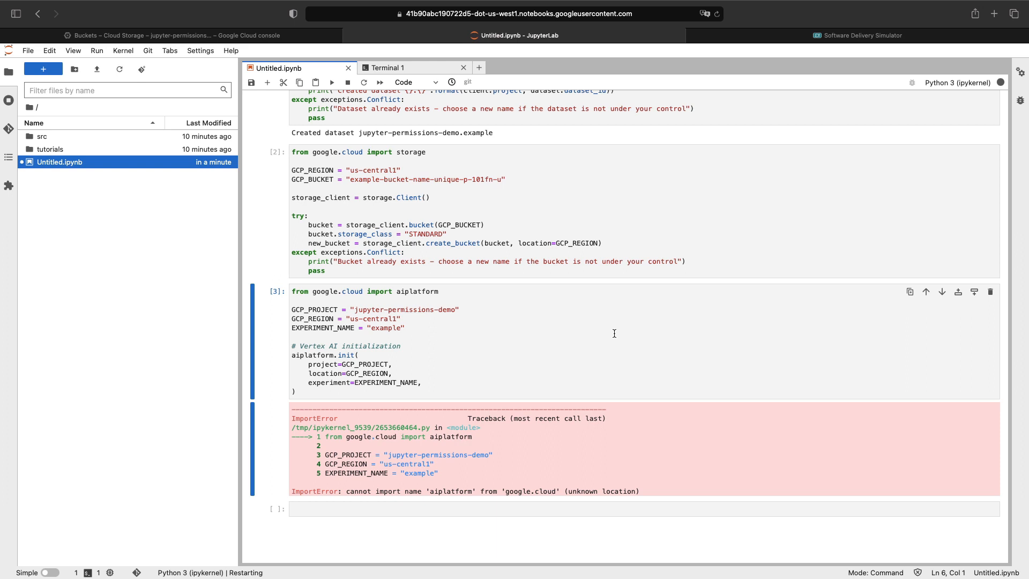
- Rerun the cell that imports aiplatform and initializes Vertex AI
{"action": "left_click", "coordinate": [467, 383]}
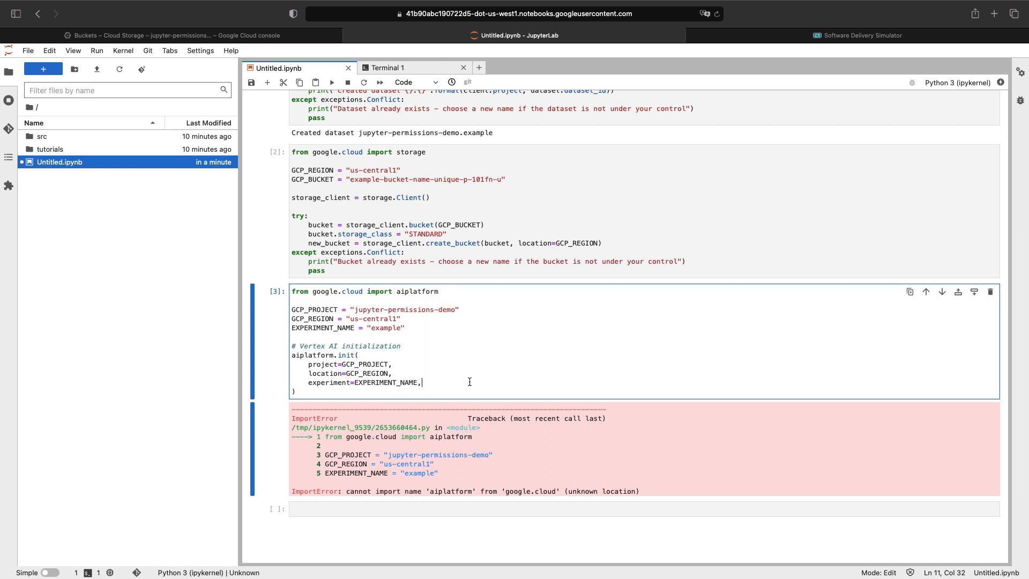
{"action": "left_click", "coordinate": [442, 365]}
{"action": "key", "text": "shift+Return"}
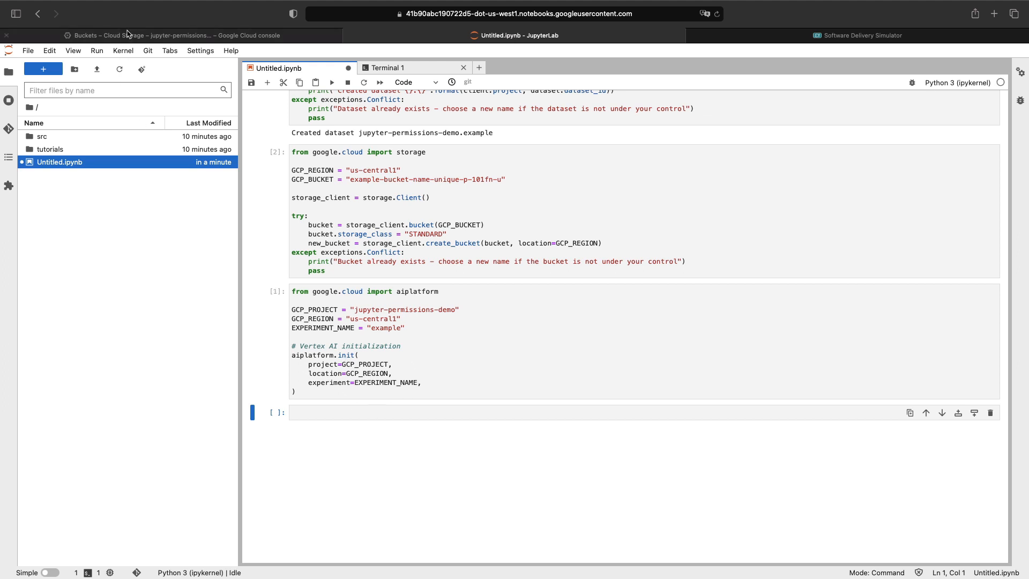
- Switch to the Google Cloud console and open the Vertex AI Experiments page
{"action": "left_click", "coordinate": [123, 37]}
{"action": "left_click", "coordinate": [20, 57]}
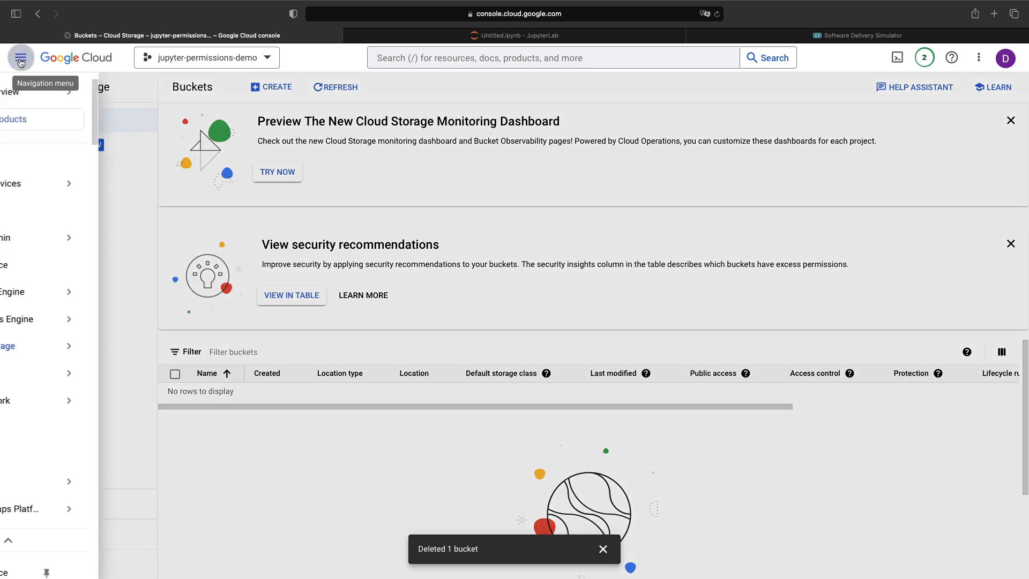
{"action": "scroll", "coordinate": [69, 418], "scroll_direction": "down", "scroll_amount": 15}
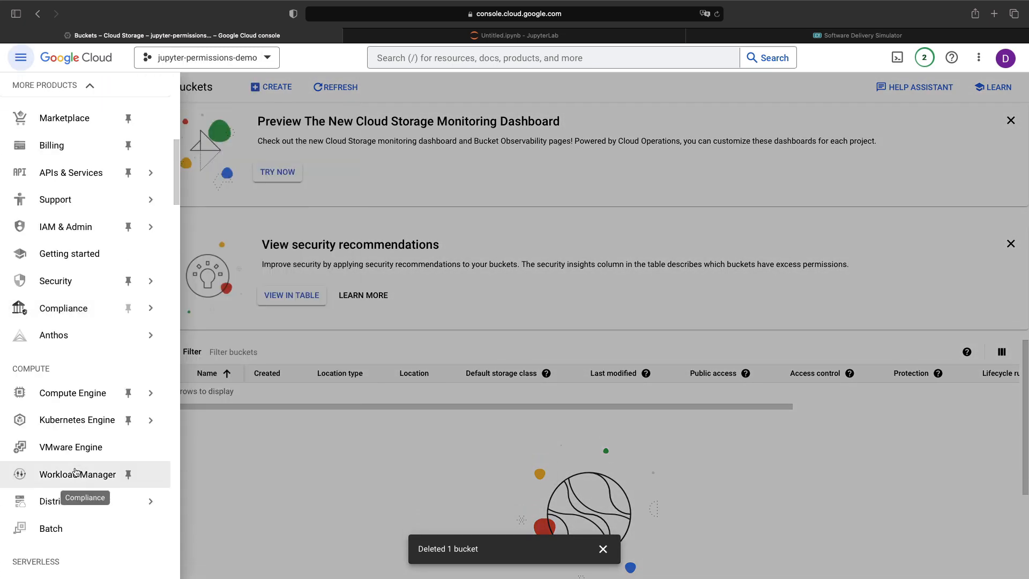
{"action": "mouse_move", "coordinate": [76, 471]}
{"action": "scroll", "coordinate": [77, 472], "scroll_direction": "down", "scroll_amount": 20}
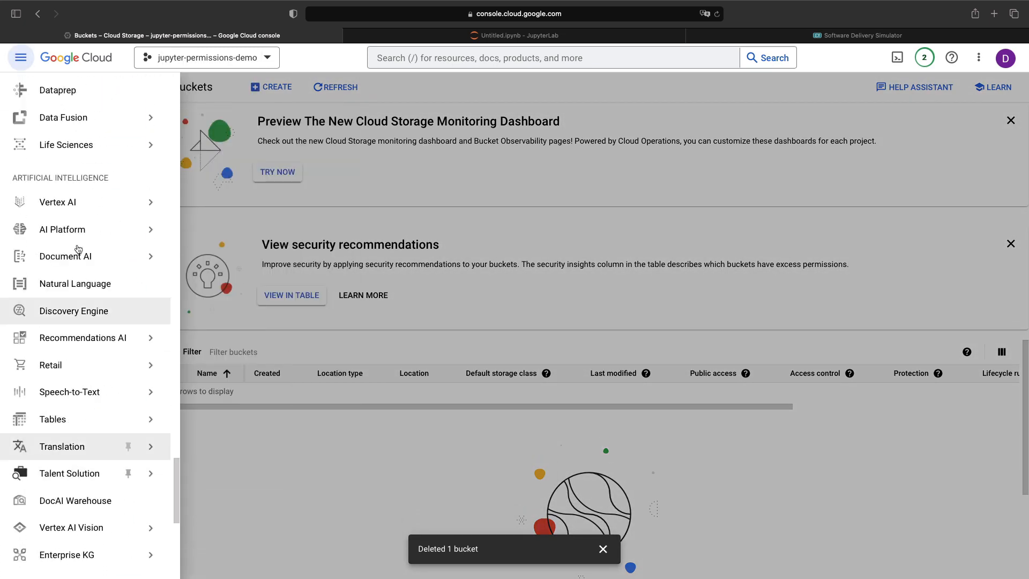
{"action": "mouse_move", "coordinate": [156, 209]}
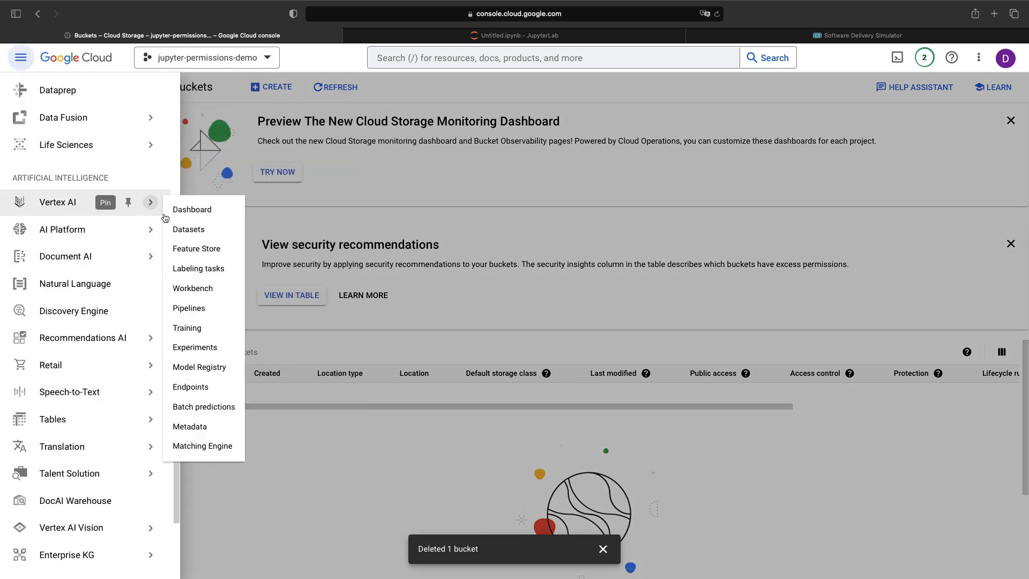
{"action": "left_click", "coordinate": [195, 349]}
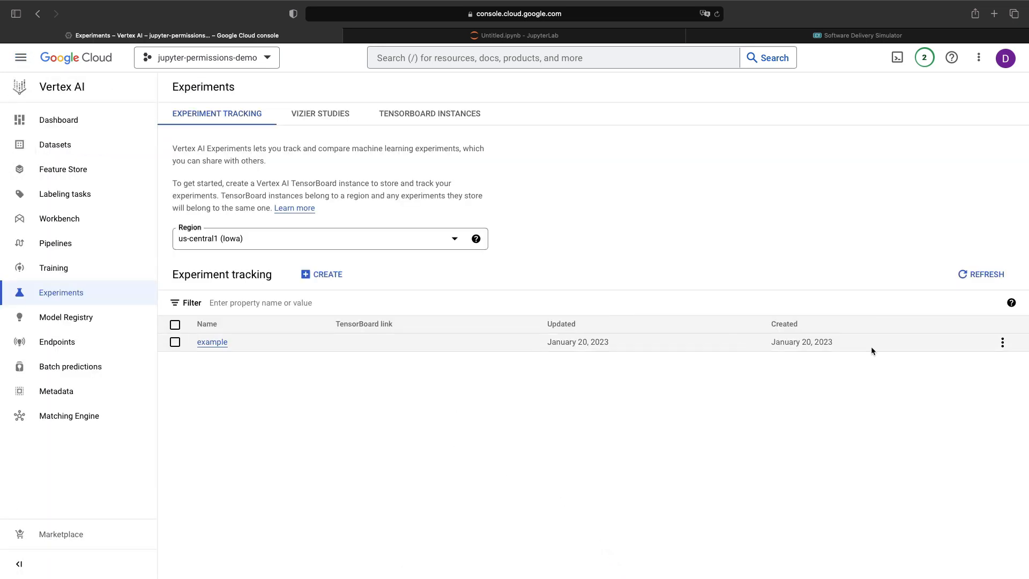
- Delete the Vertex AI experiment "example" and confirm the deletion
{"action": "left_click", "coordinate": [1003, 342]}
{"action": "left_click", "coordinate": [999, 366]}
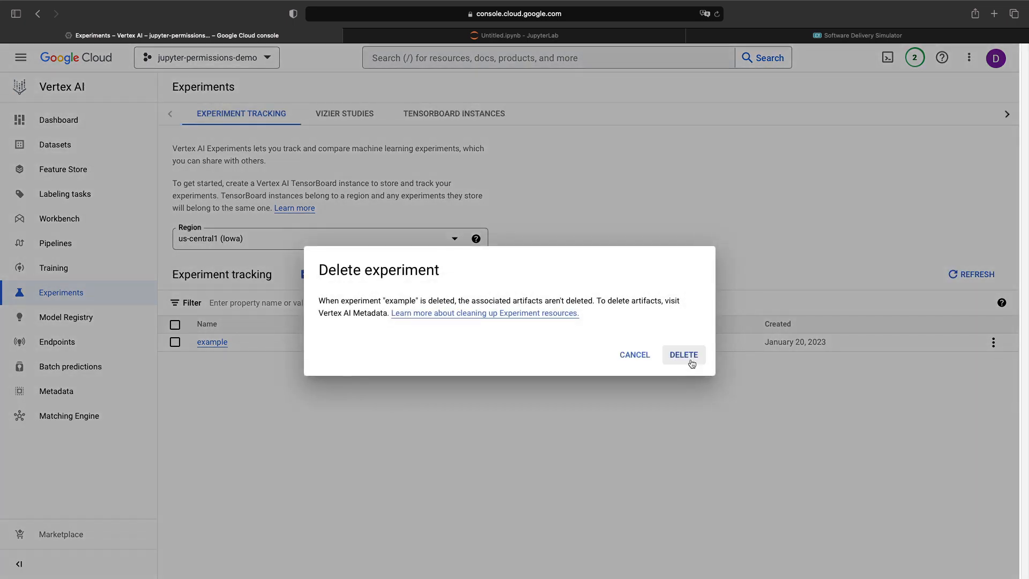
{"action": "left_click", "coordinate": [684, 355]}
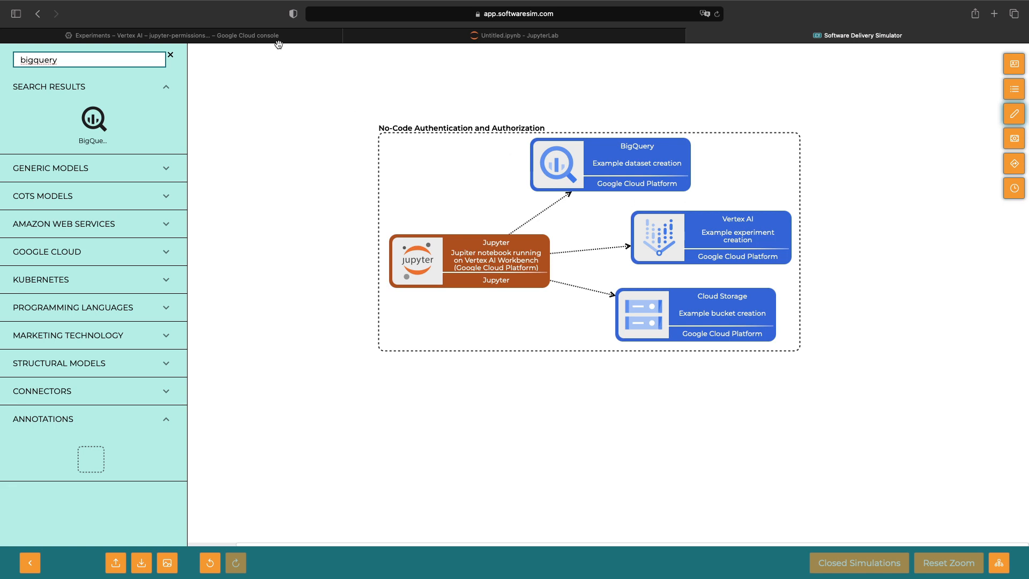
{"action": "mouse_move", "coordinate": [279, 43]}
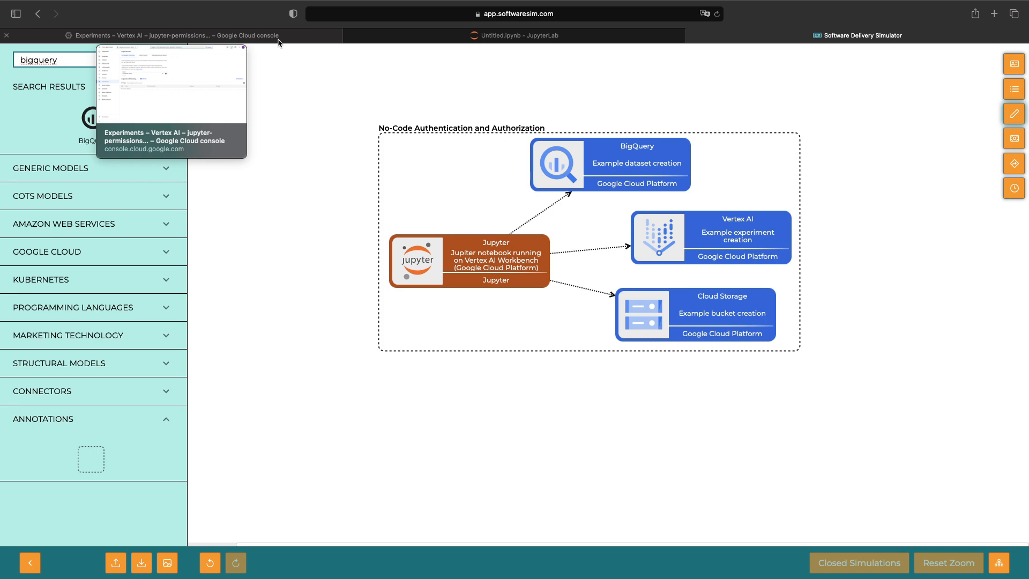
{"action": "left_click", "coordinate": [278, 39]}
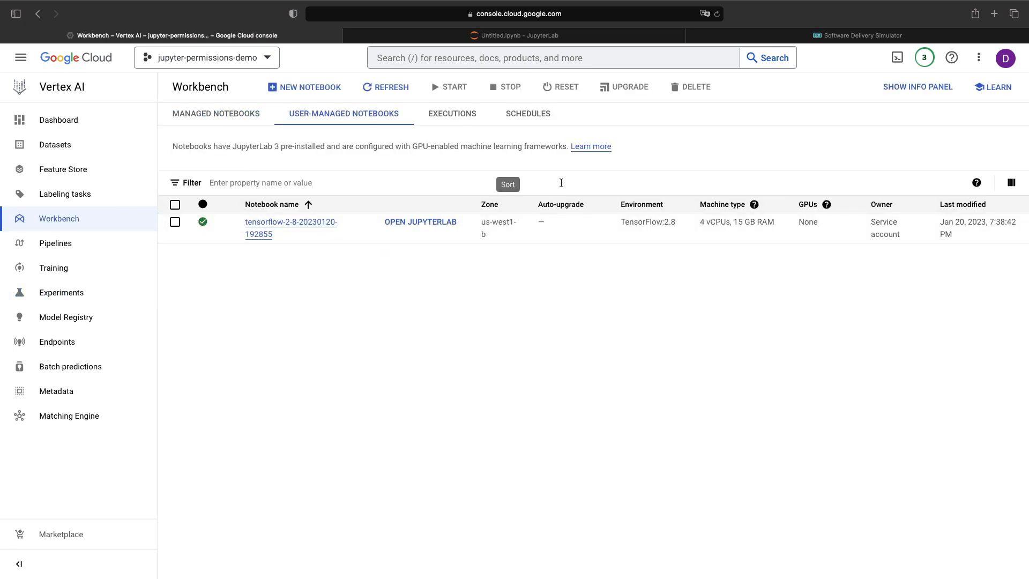
{"action": "left_click", "coordinate": [175, 222]}
{"action": "left_click", "coordinate": [505, 88]}
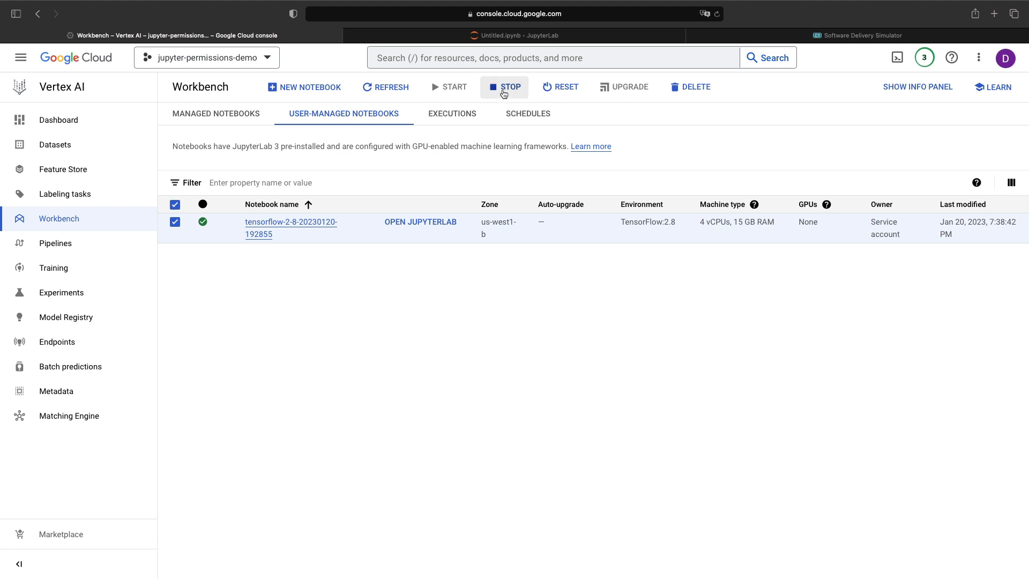